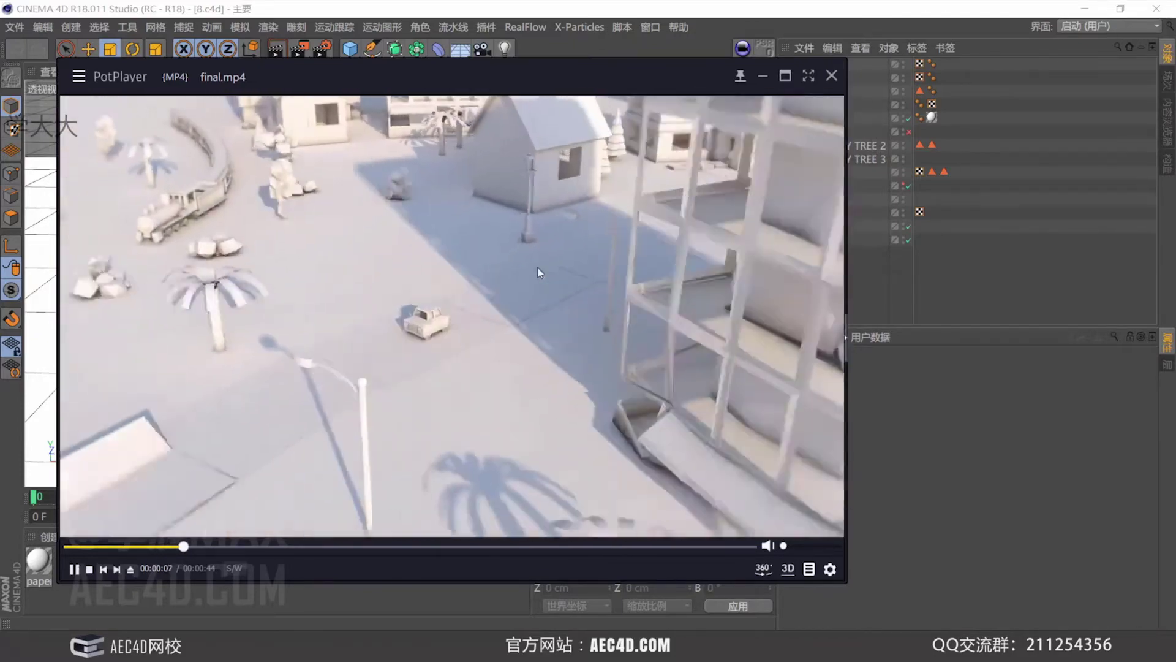
Pause the reference video final.mp4 and switch to Cinema 4D.
{"action": "key", "text": "space"}
{"action": "left_click", "coordinate": [768, 74]}
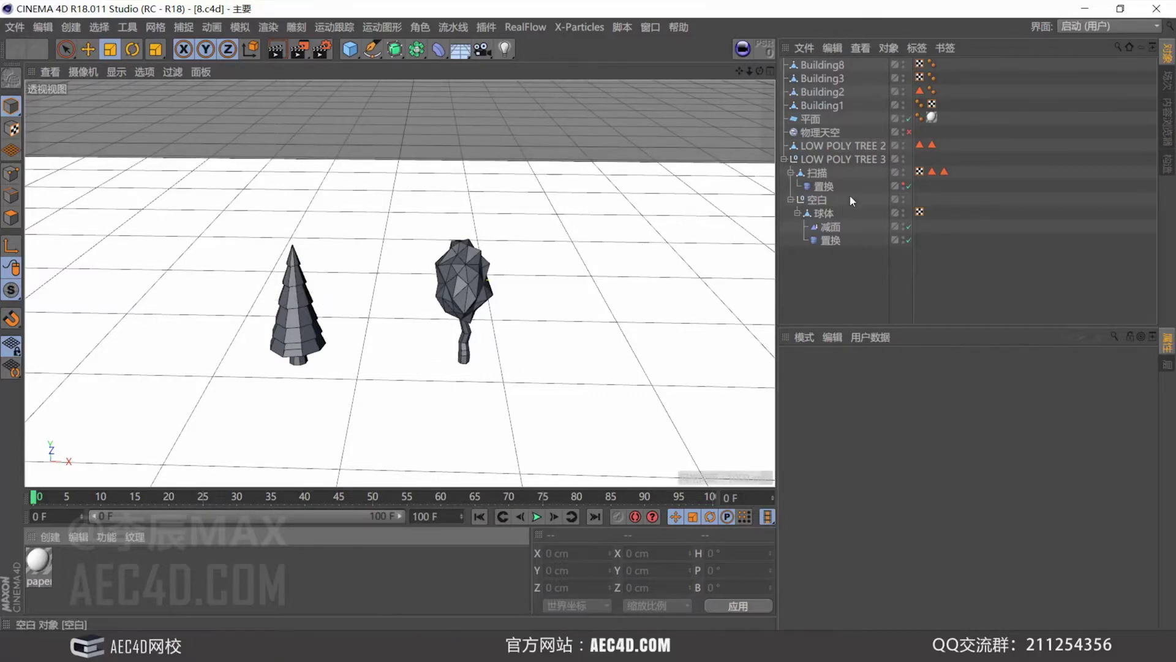
Compare LOW POLY TREE 3 with its crown's polygon reduction and displacement deformers off and on, and inspect the trunk's displacement settings.
{"action": "left_click", "coordinate": [838, 161]}
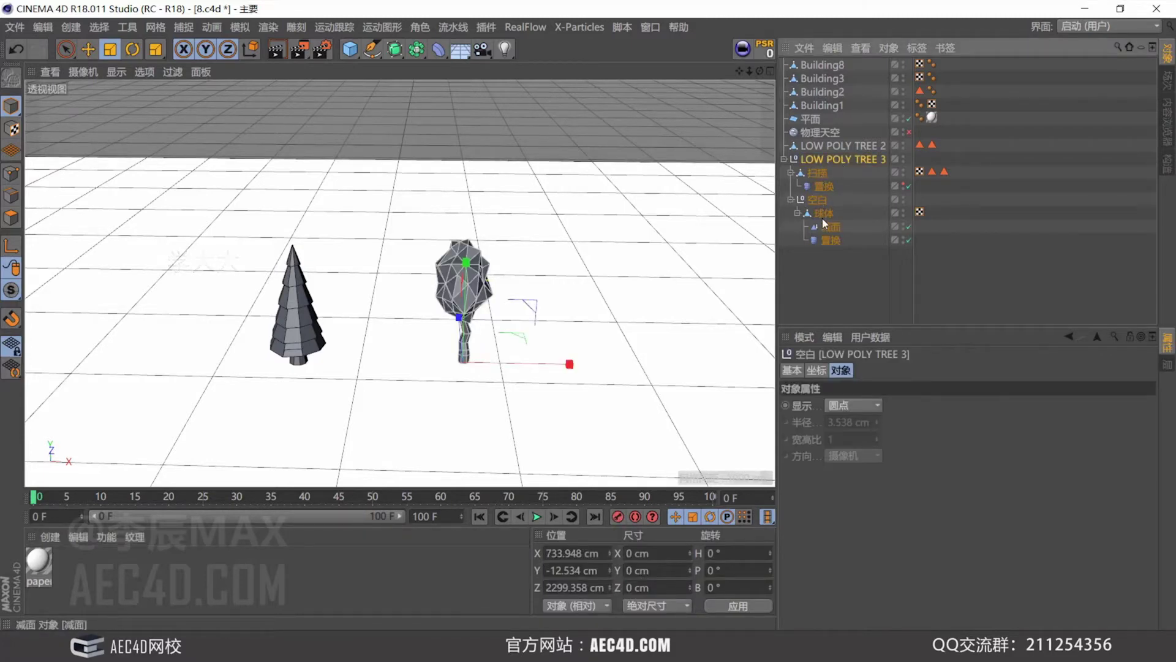
{"action": "left_click", "coordinate": [822, 212]}
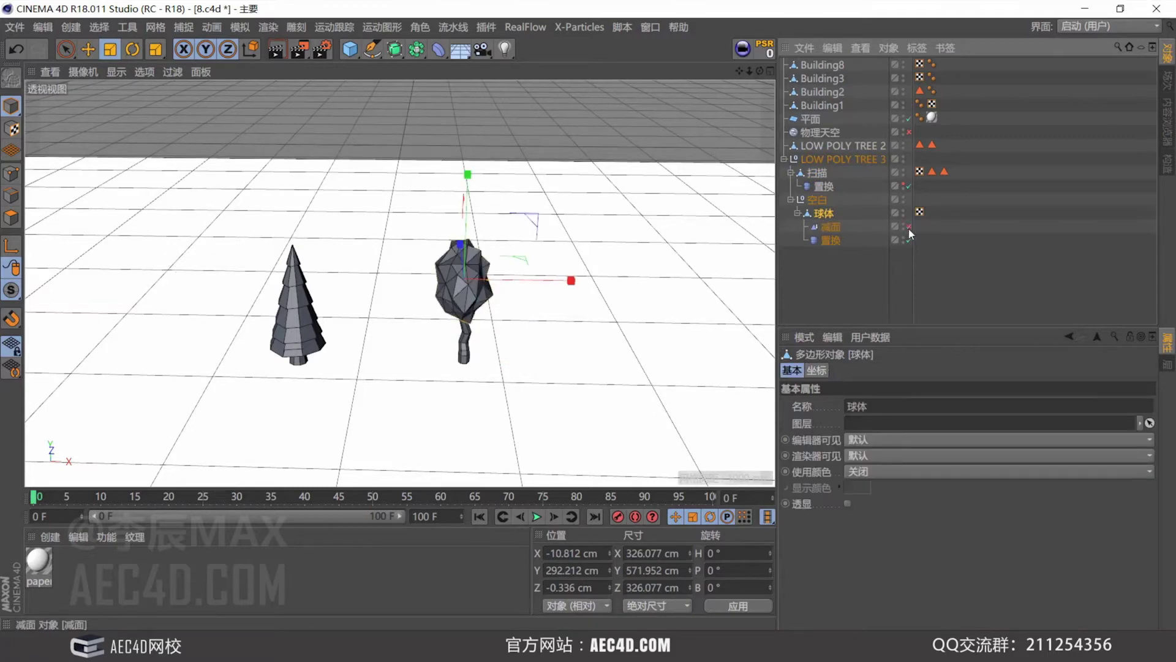
{"action": "left_click", "coordinate": [910, 239]}
{"action": "left_click", "coordinate": [831, 227]}
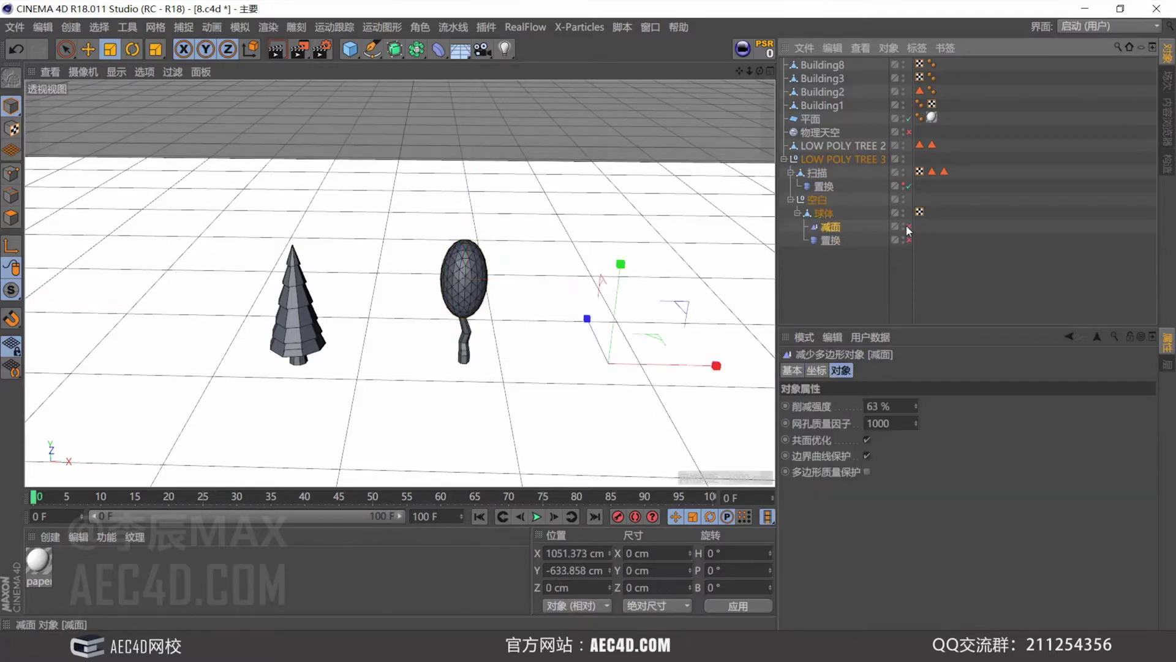
{"action": "left_click", "coordinate": [908, 226]}
{"action": "left_click", "coordinate": [908, 240]}
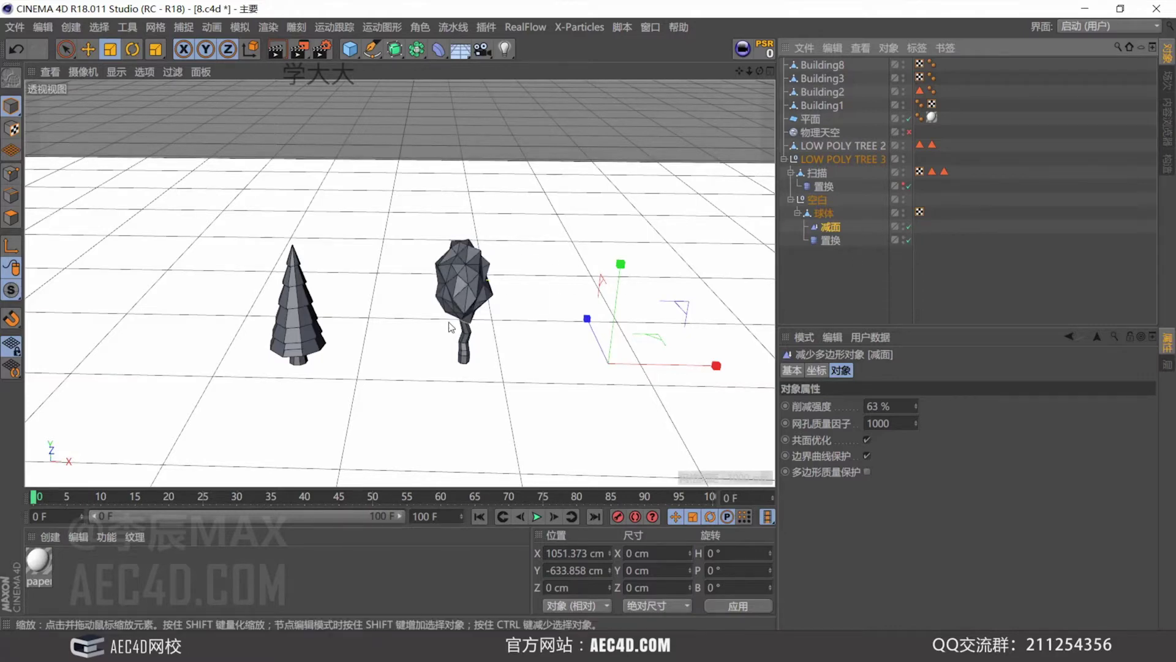
{"action": "left_click", "coordinate": [825, 186]}
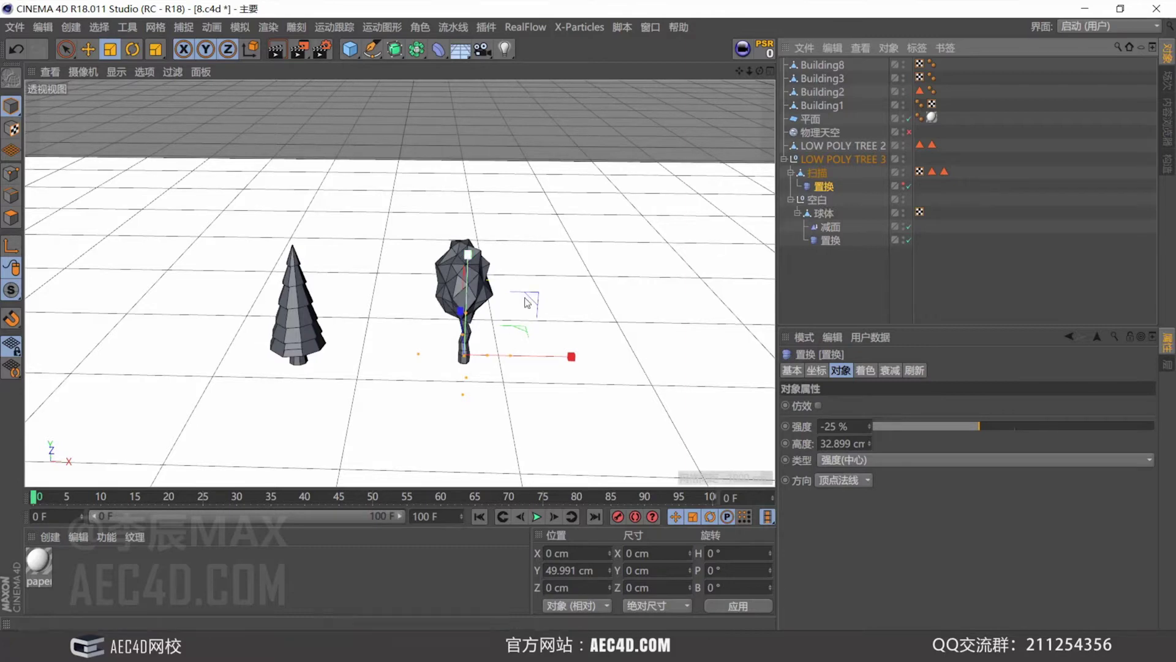
{"action": "left_click", "coordinate": [825, 159]}
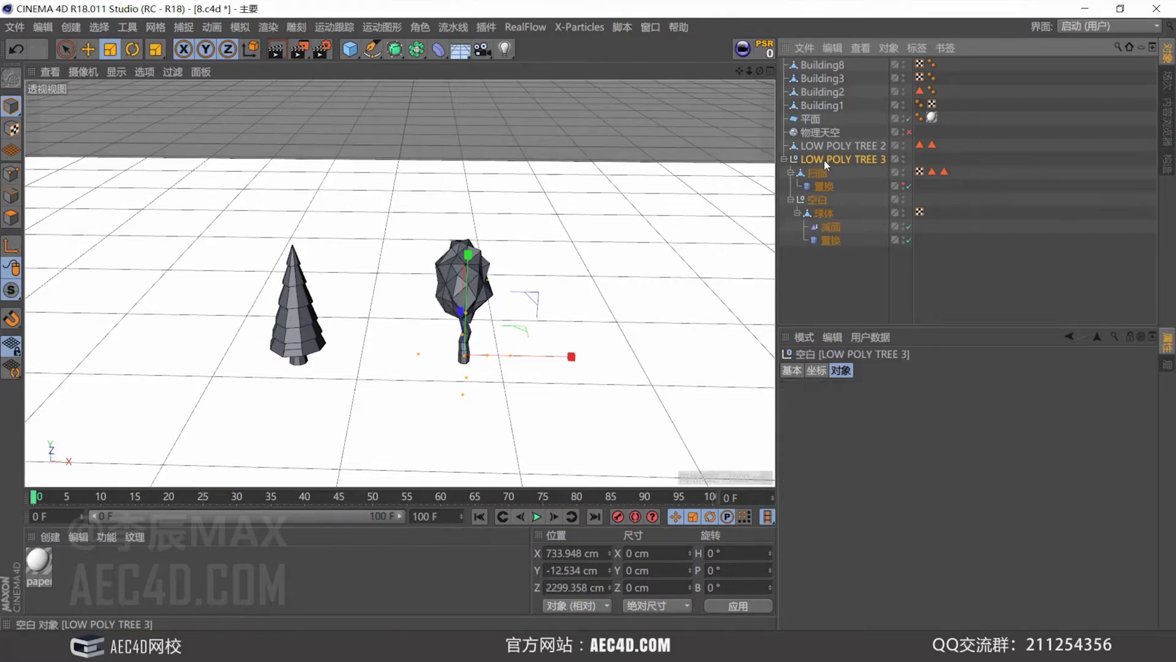
{"action": "left_click", "coordinate": [825, 173]}
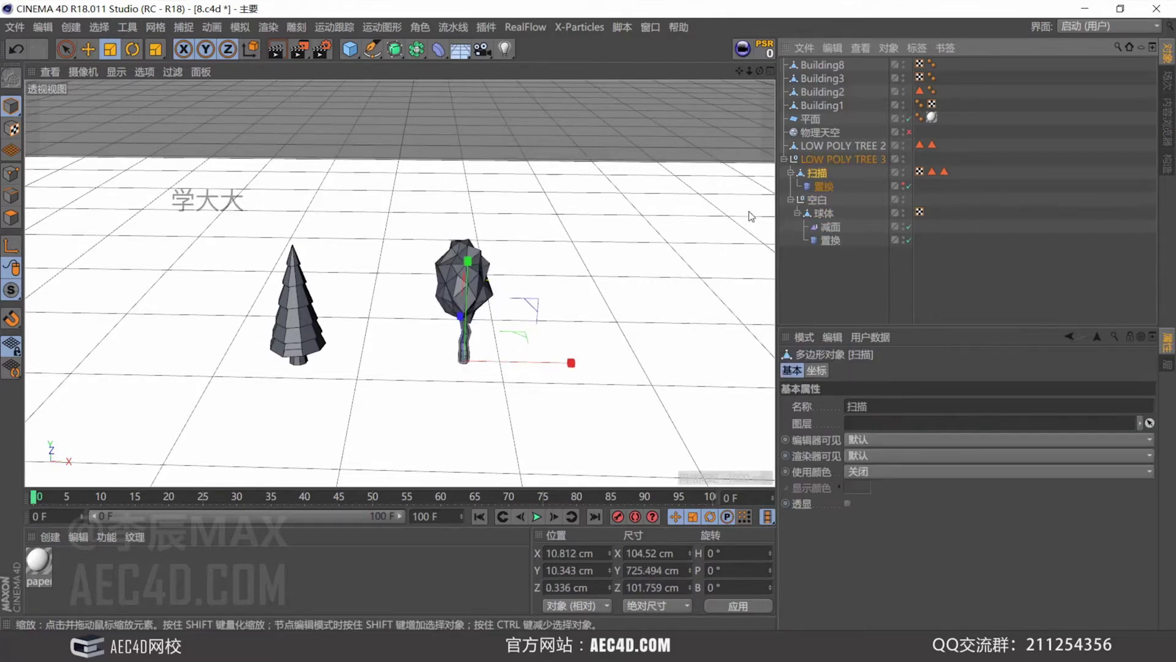
Merge the whole LOW POLY TREE 3 hierarchy into a single polygon object, deleting the original objects.
{"action": "middle_click", "coordinate": [833, 161]}
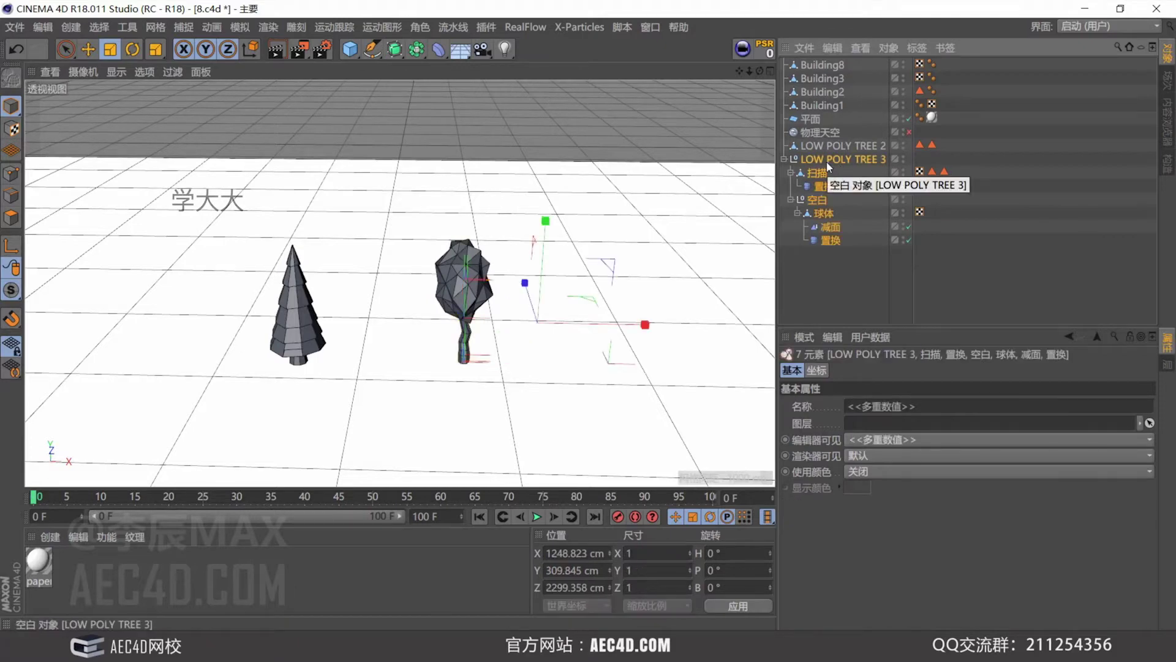
{"action": "right_click", "coordinate": [826, 161]}
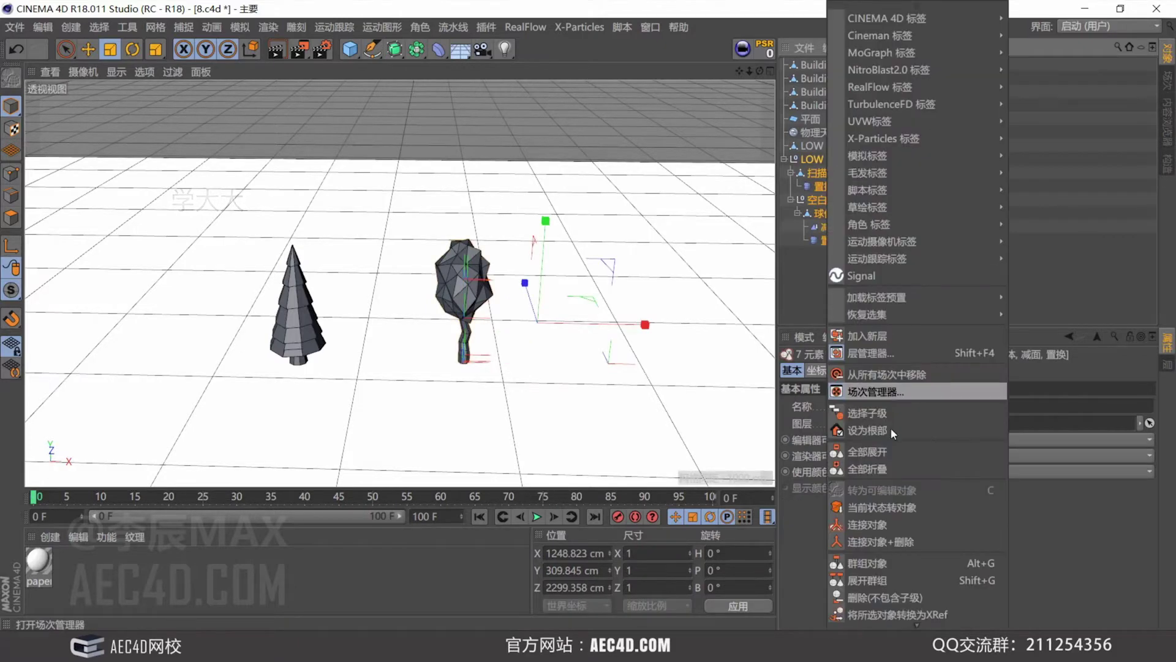
{"action": "left_click", "coordinate": [889, 541]}
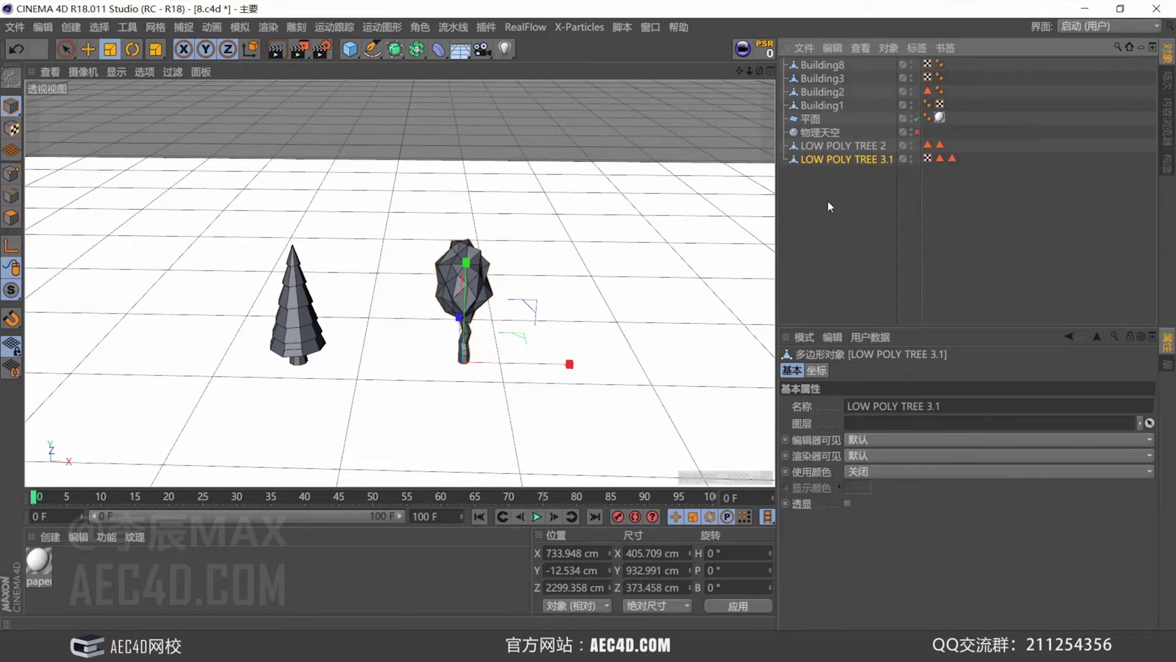
Optimize the merged tree's mesh in point mode to weld its overlapping points.
{"action": "left_click_drag", "start_coordinate": [828, 159], "coordinate": [823, 163]}
{"action": "left_click", "coordinate": [11, 174]}
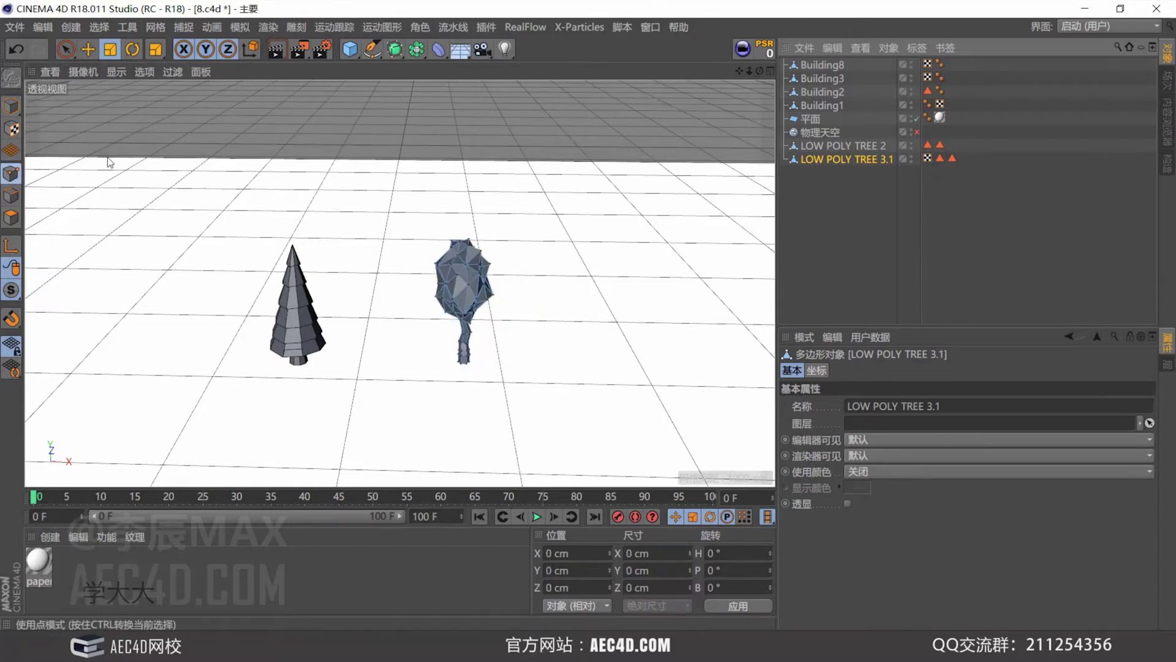
{"action": "right_click", "coordinate": [592, 223]}
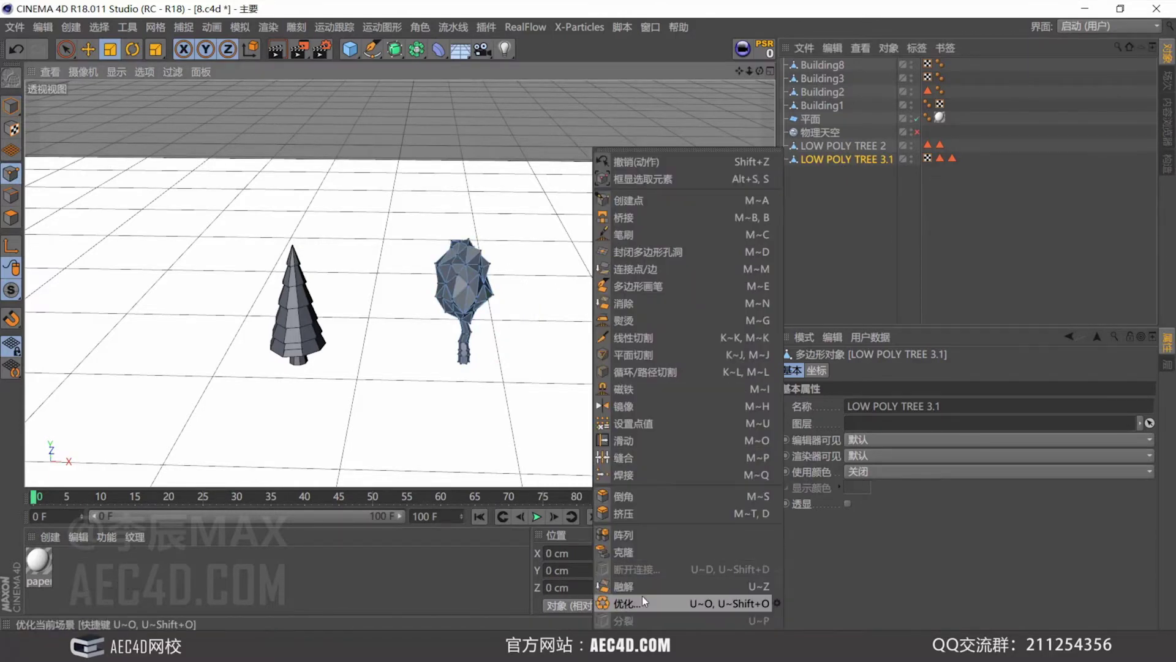
{"action": "left_click", "coordinate": [643, 600]}
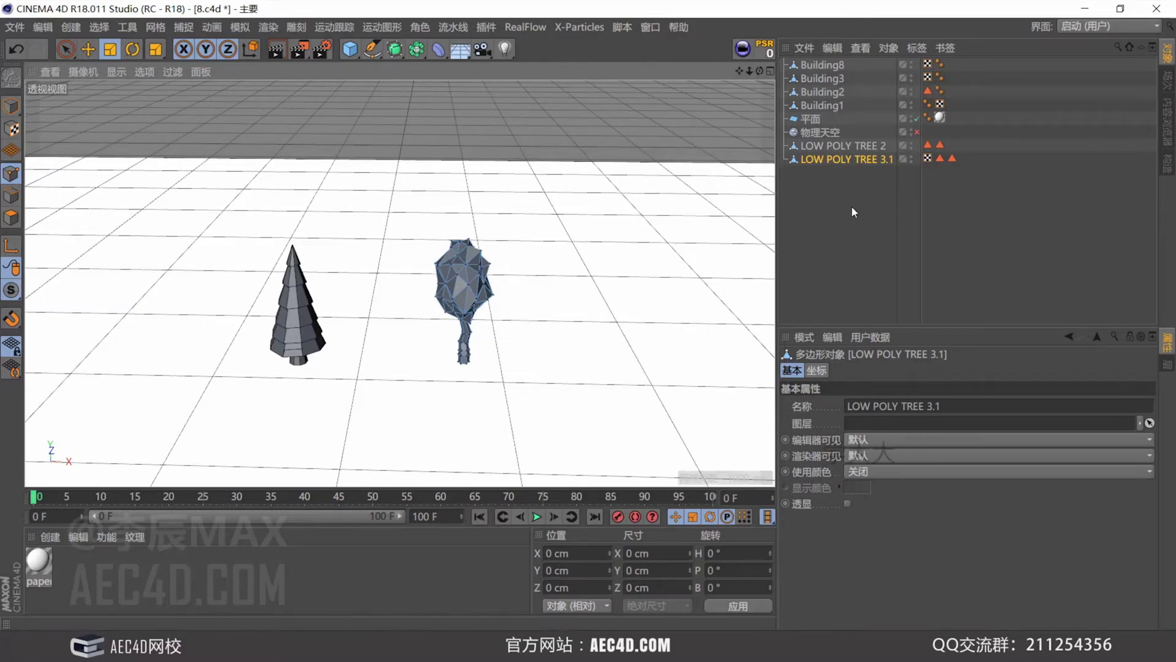
Triangulate all polygons of the merged tree.
{"action": "scroll", "coordinate": [500, 255], "scroll_direction": "up", "scroll_amount": 4}
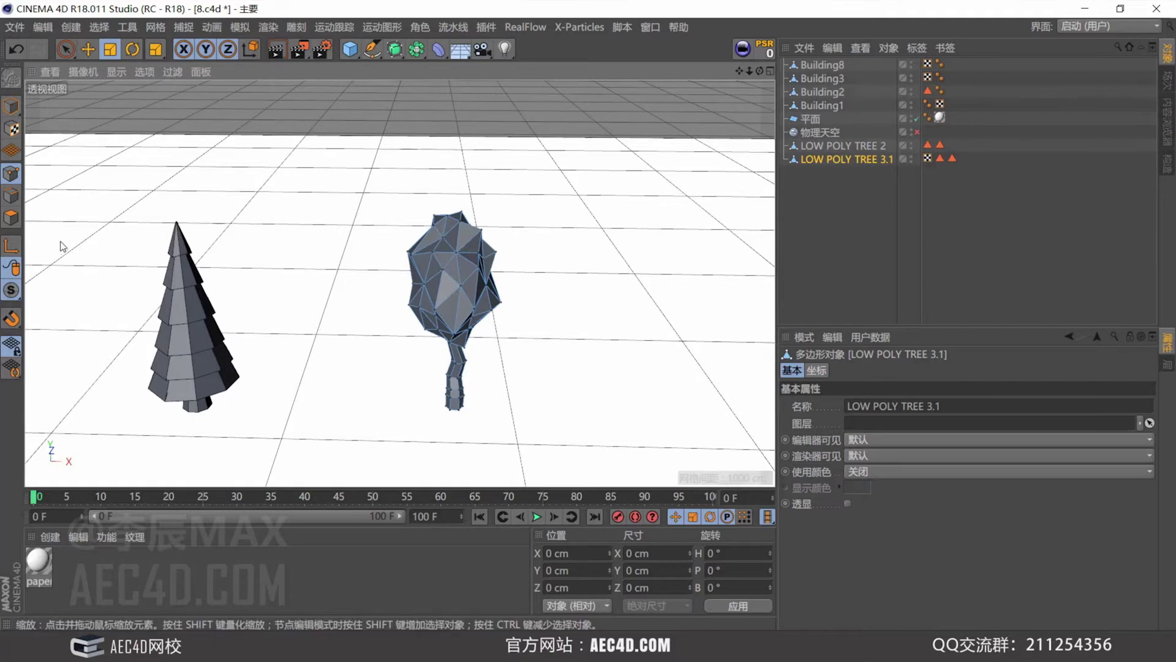
{"action": "left_click", "coordinate": [11, 217]}
{"action": "key", "text": "ctrl+a"}
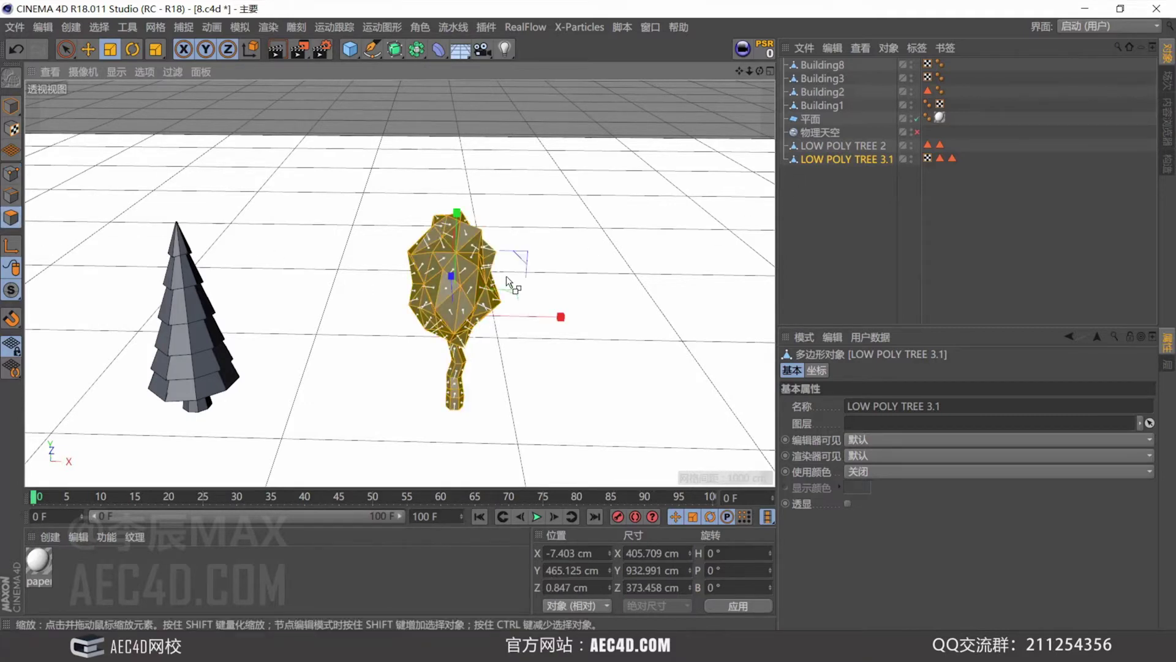
{"action": "right_click", "coordinate": [567, 240]}
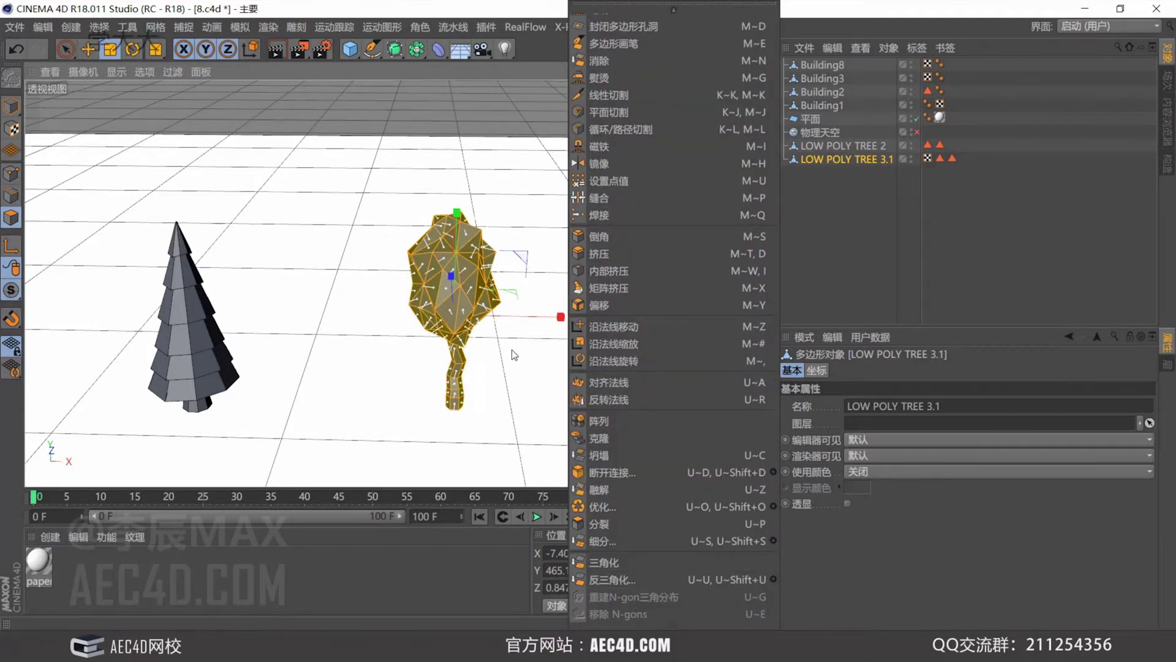
{"action": "left_click", "coordinate": [612, 562]}
Check individual triangulated faces on the tree's crown and compare the mesh with the pine tree and the surrounding buildings.
{"action": "left_click", "coordinate": [478, 286]}
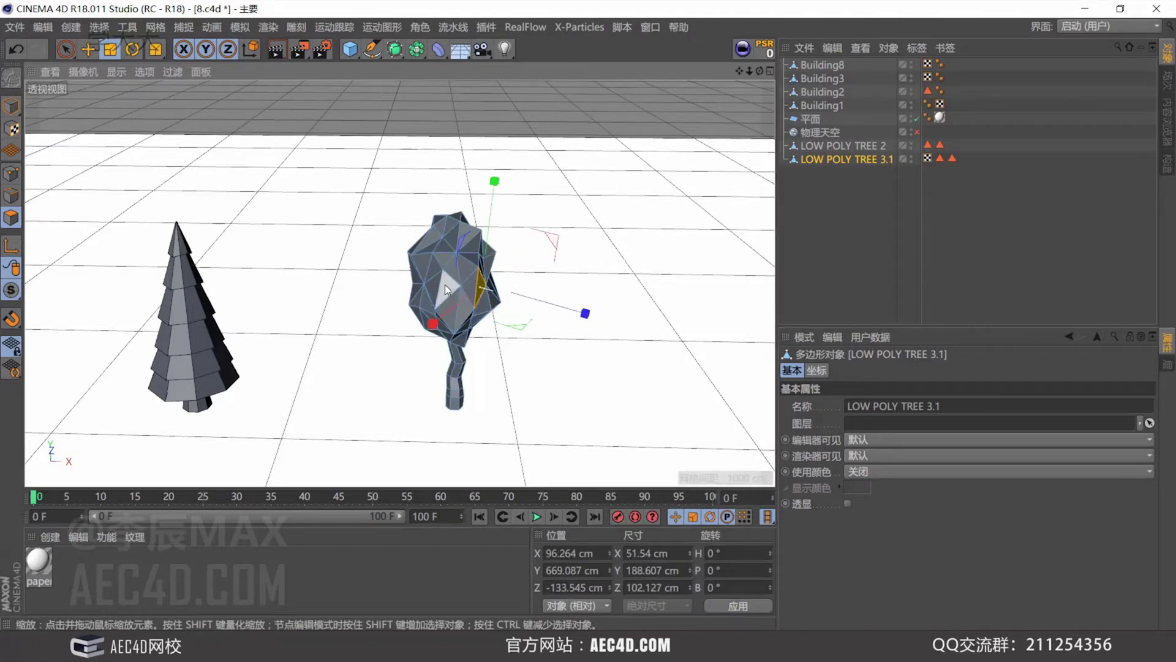
{"action": "left_click", "coordinate": [453, 306]}
{"action": "left_click", "coordinate": [464, 311]}
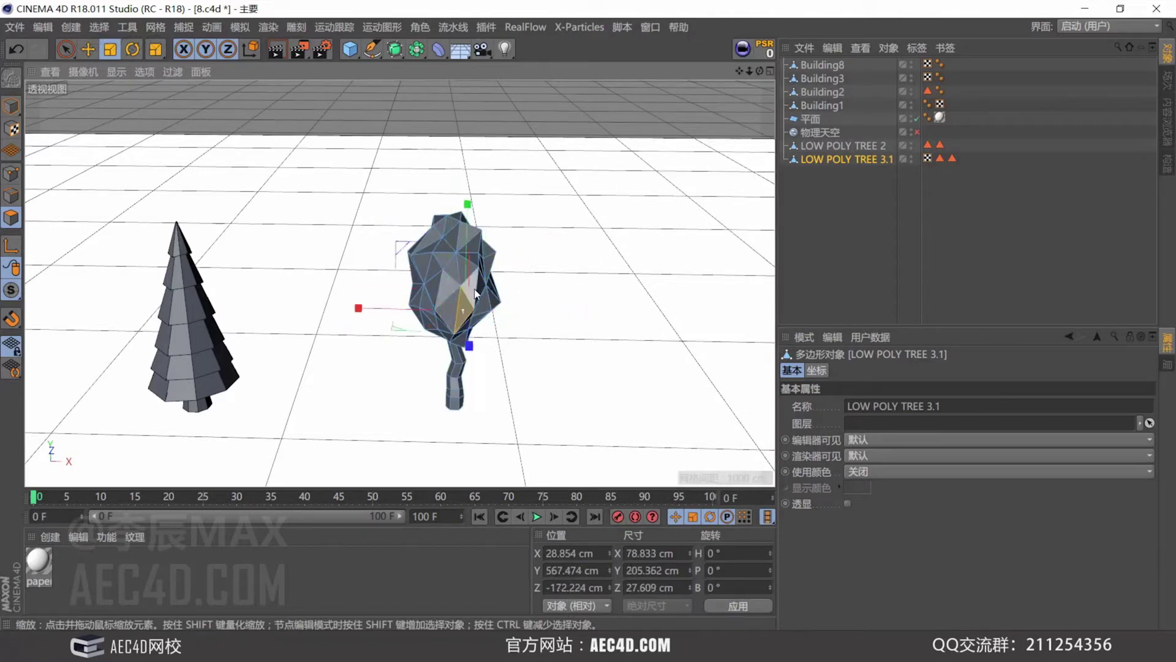
{"action": "left_click", "coordinate": [468, 279]}
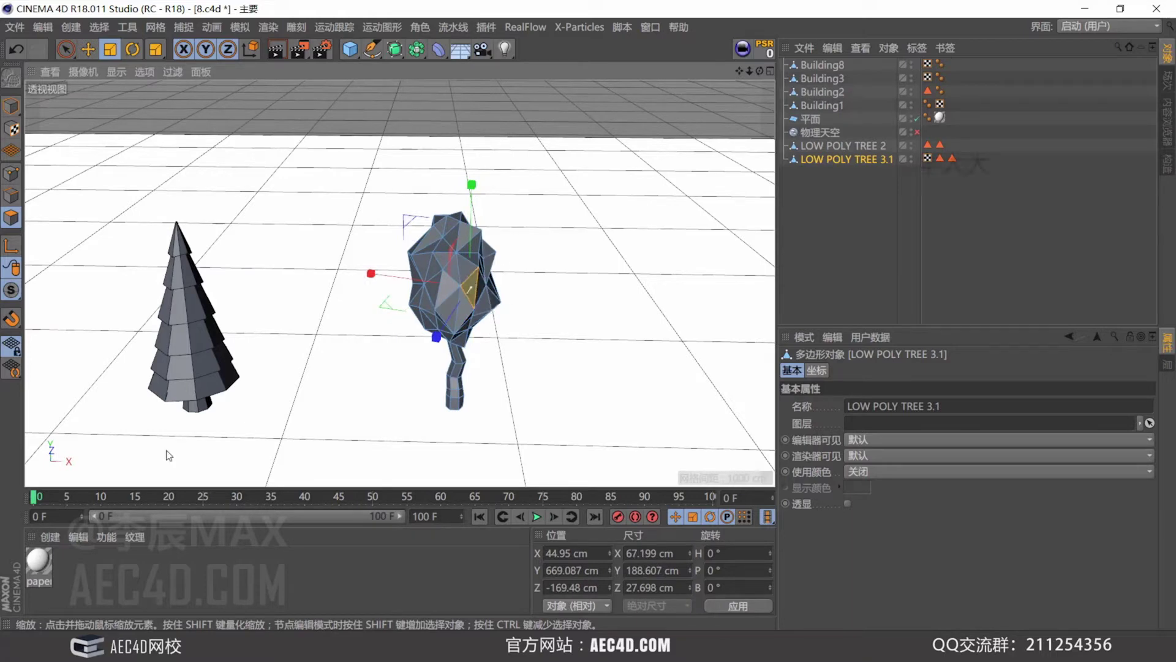
{"action": "left_click", "coordinate": [201, 335]}
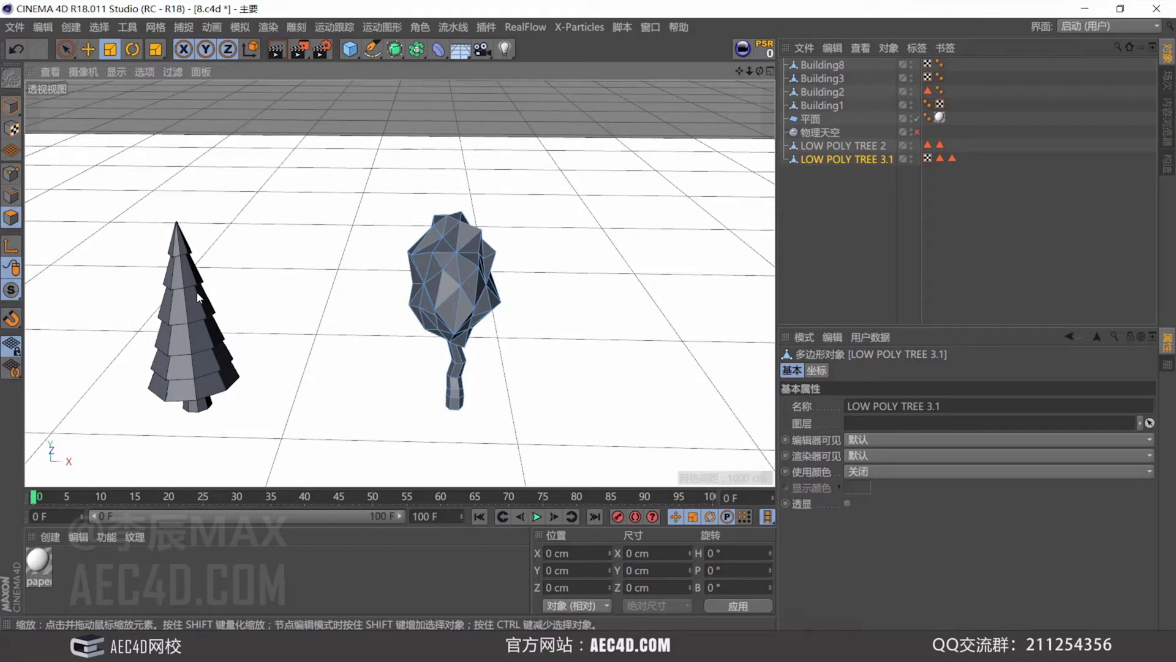
{"action": "scroll", "coordinate": [341, 314], "scroll_direction": "down", "scroll_amount": 10}
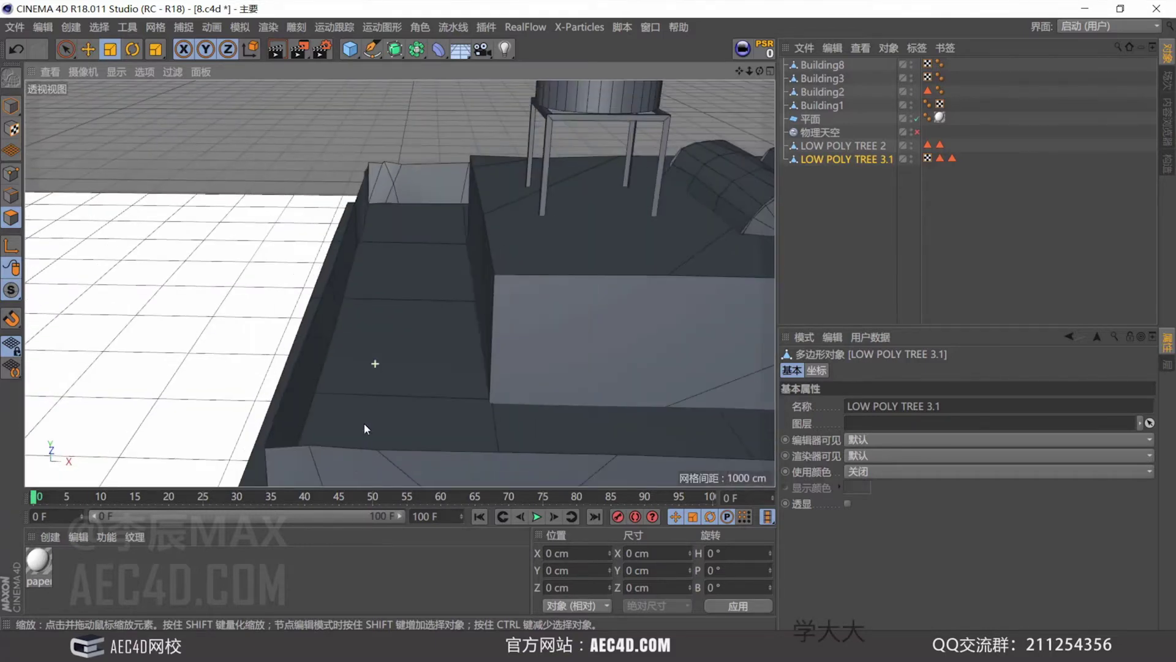
{"action": "scroll", "coordinate": [449, 348], "scroll_direction": "down", "scroll_amount": 4}
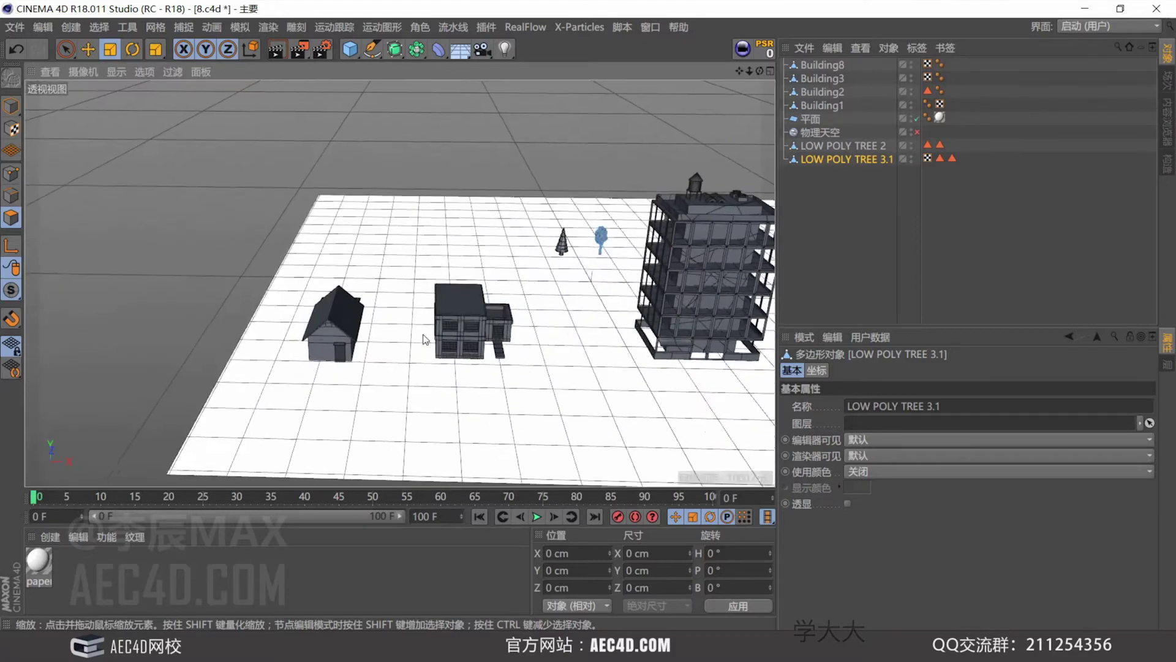
{"action": "scroll", "coordinate": [490, 316], "scroll_direction": "up", "scroll_amount": 8}
{"action": "scroll", "coordinate": [491, 315], "scroll_direction": "up", "scroll_amount": 3}
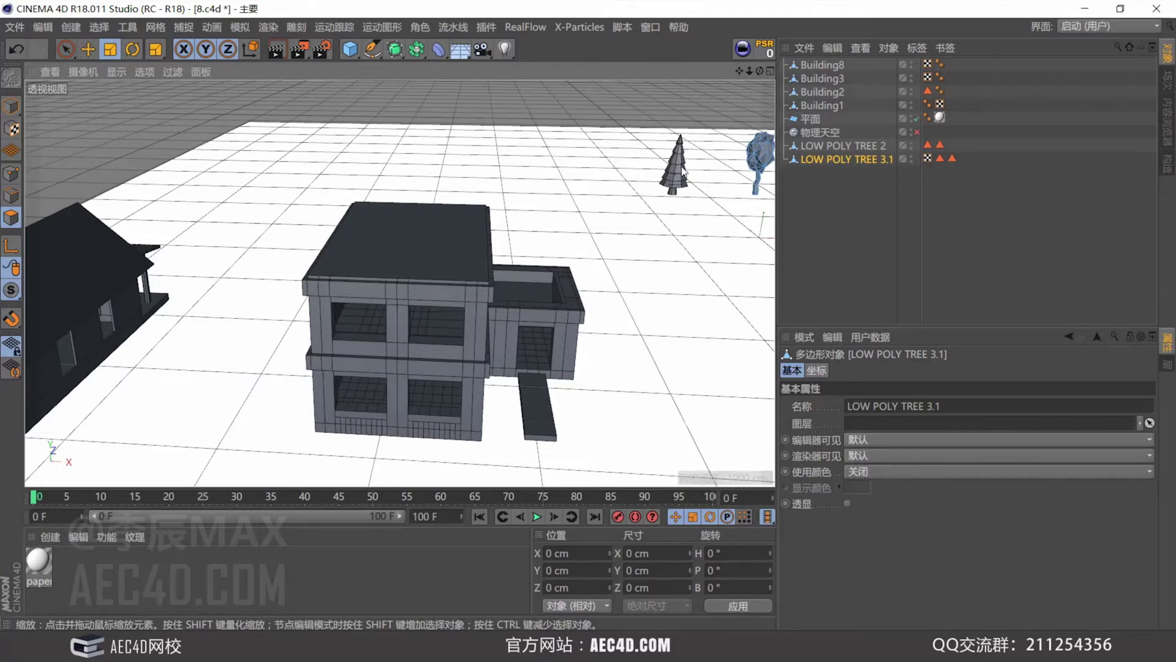
{"action": "left_click_drag", "start_coordinate": [684, 175], "coordinate": [552, 276], "text": "alt"}
{"action": "scroll", "coordinate": [544, 298], "scroll_direction": "up", "scroll_amount": 6}
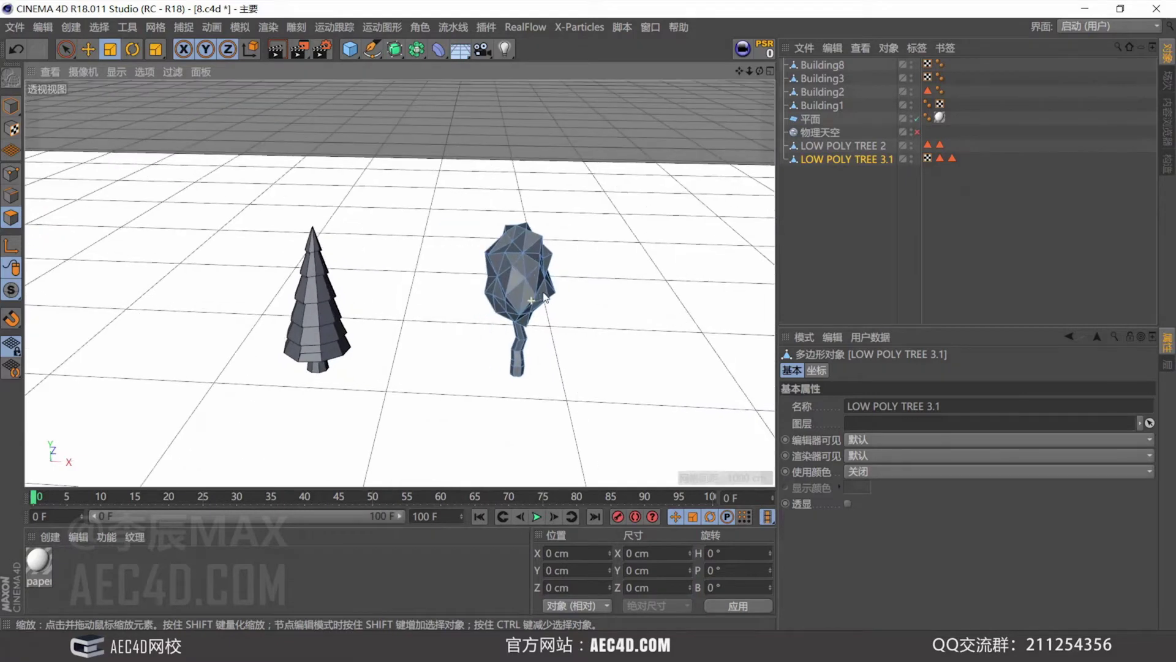
Replay the opening of final.mp4 in PotPlayer to study the unfolding objects, and return to Cinema 4D.
{"action": "key", "text": "alt+Tab"}
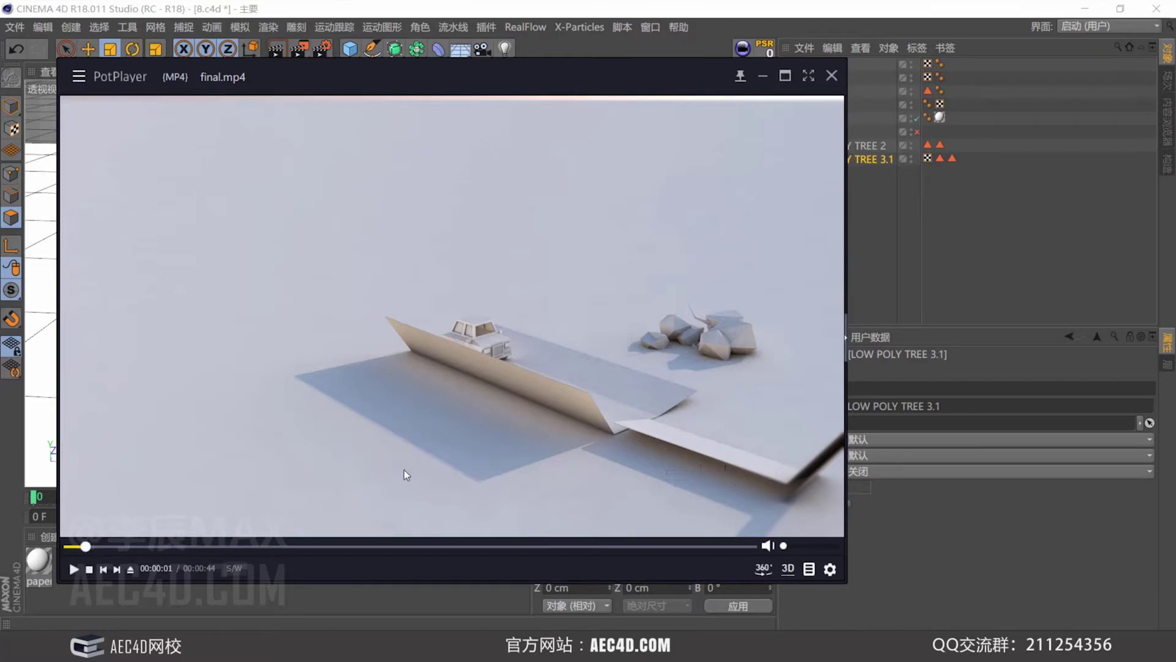
{"action": "left_click", "coordinate": [67, 546]}
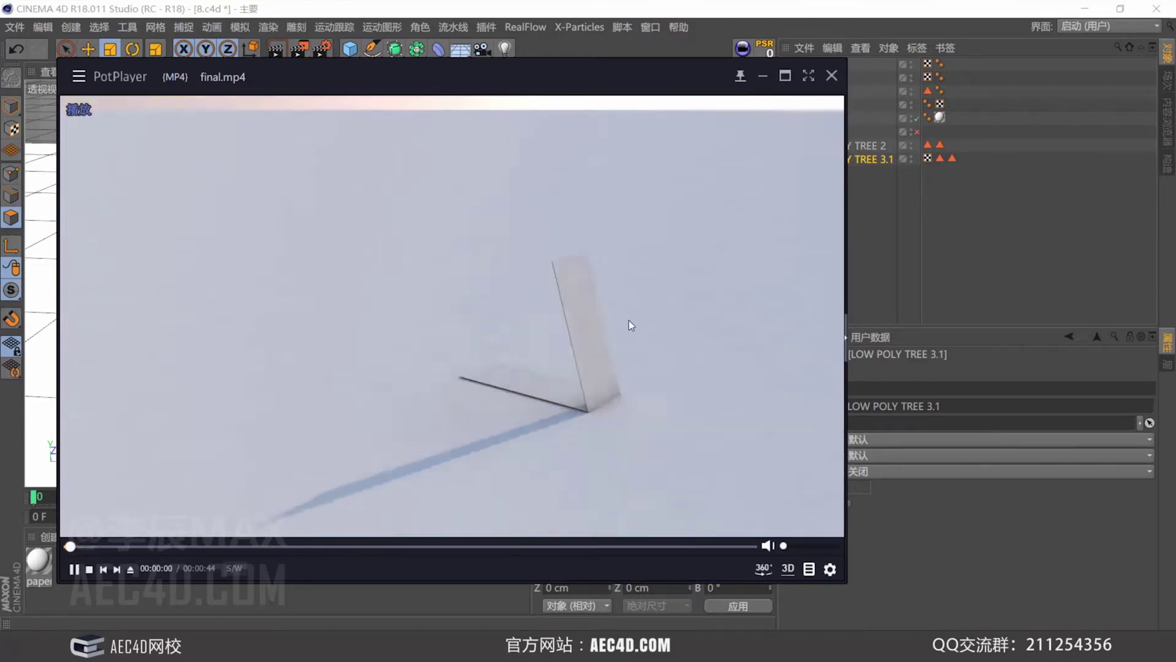
{"action": "left_click", "coordinate": [726, 334]}
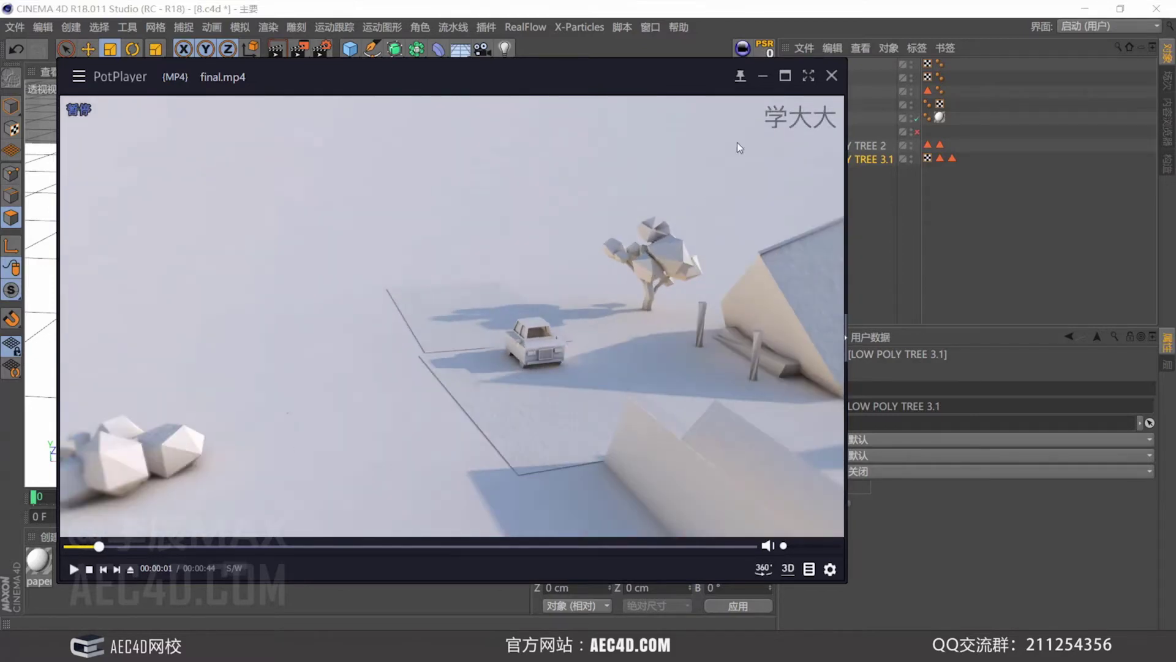
{"action": "key", "text": "alt+F4"}
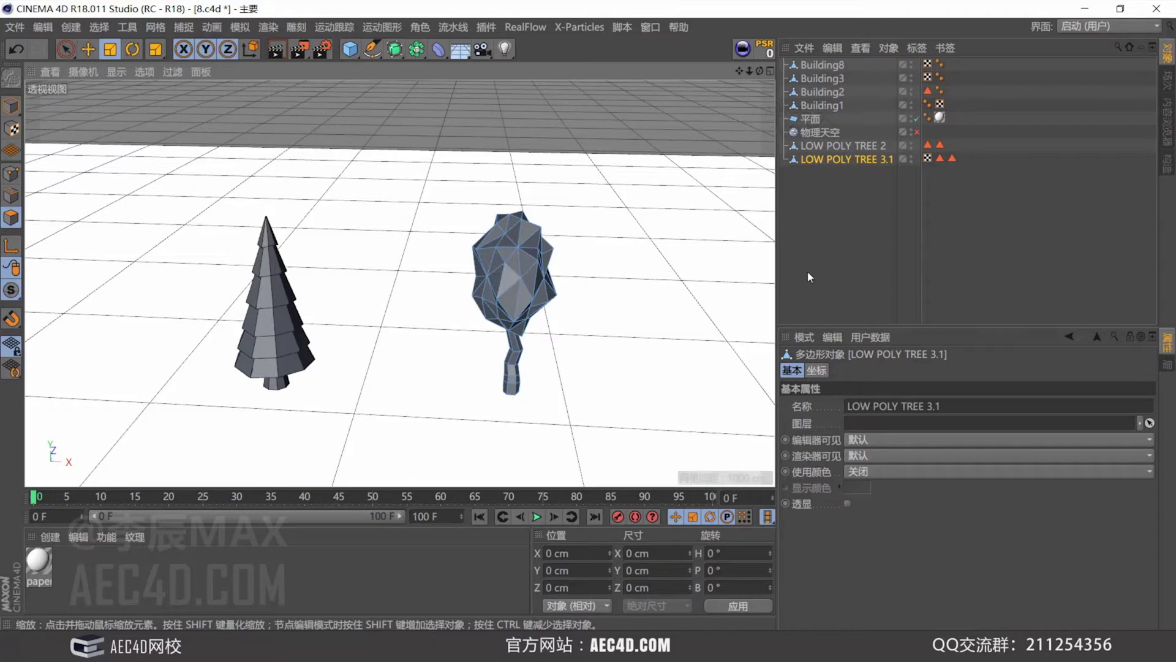
Add a Cloth (布料) simulation tag to LOW POLY TREE 3.1.
{"action": "right_click", "coordinate": [850, 160]}
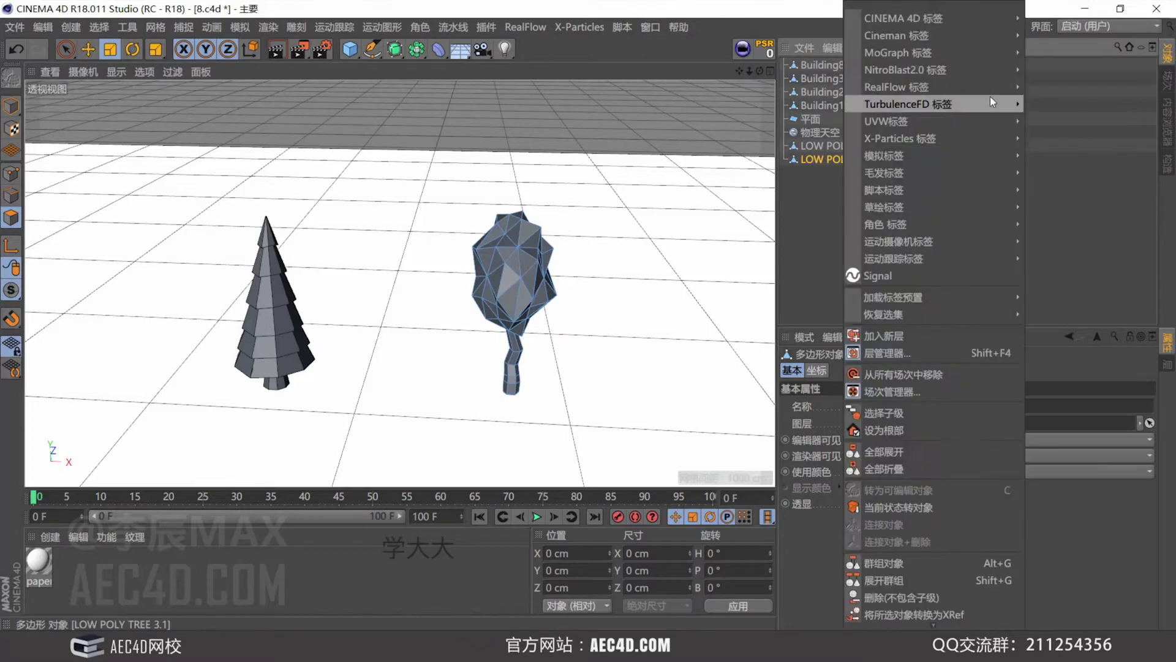
{"action": "mouse_move", "coordinate": [975, 41]}
{"action": "mouse_move", "coordinate": [962, 154]}
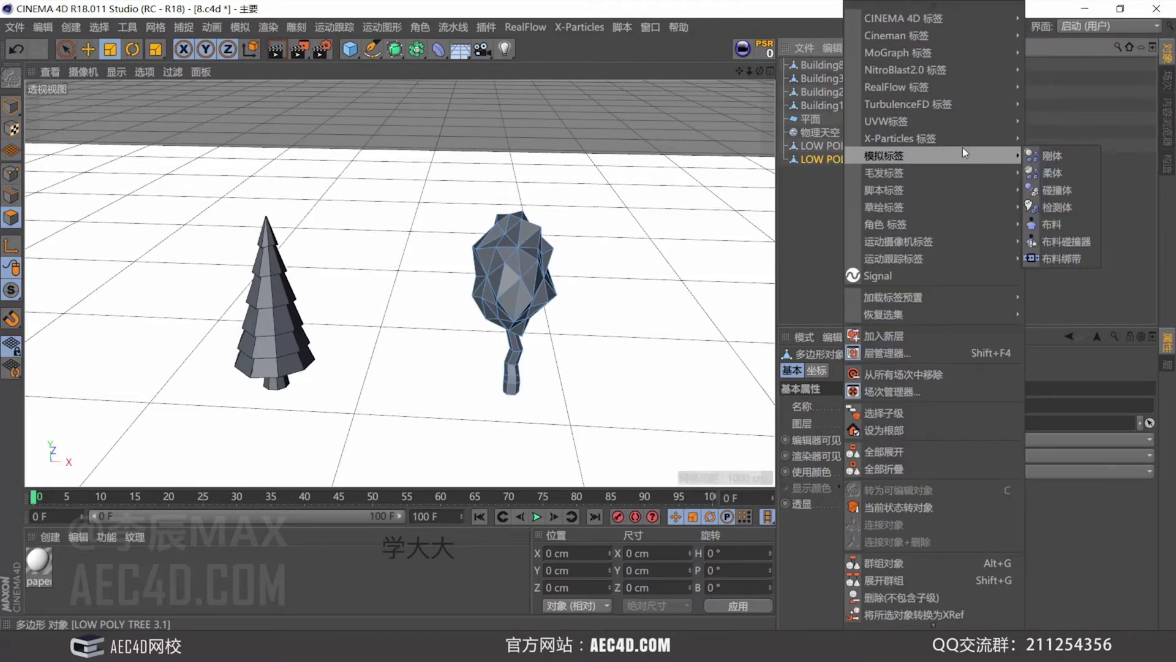
{"action": "left_click", "coordinate": [1062, 225]}
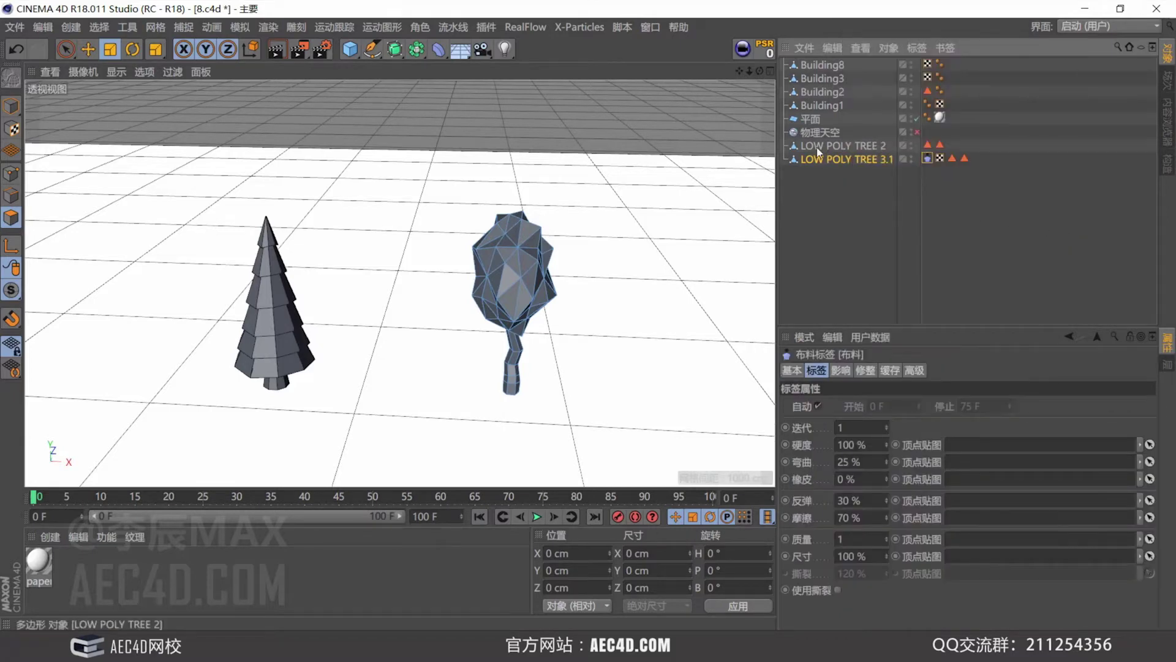
Add a Cloth Collider (布料碰撞器) tag to the ground plane (平面) and play the cloth simulation.
{"action": "right_click", "coordinate": [817, 120]}
{"action": "mouse_move", "coordinate": [894, 164]}
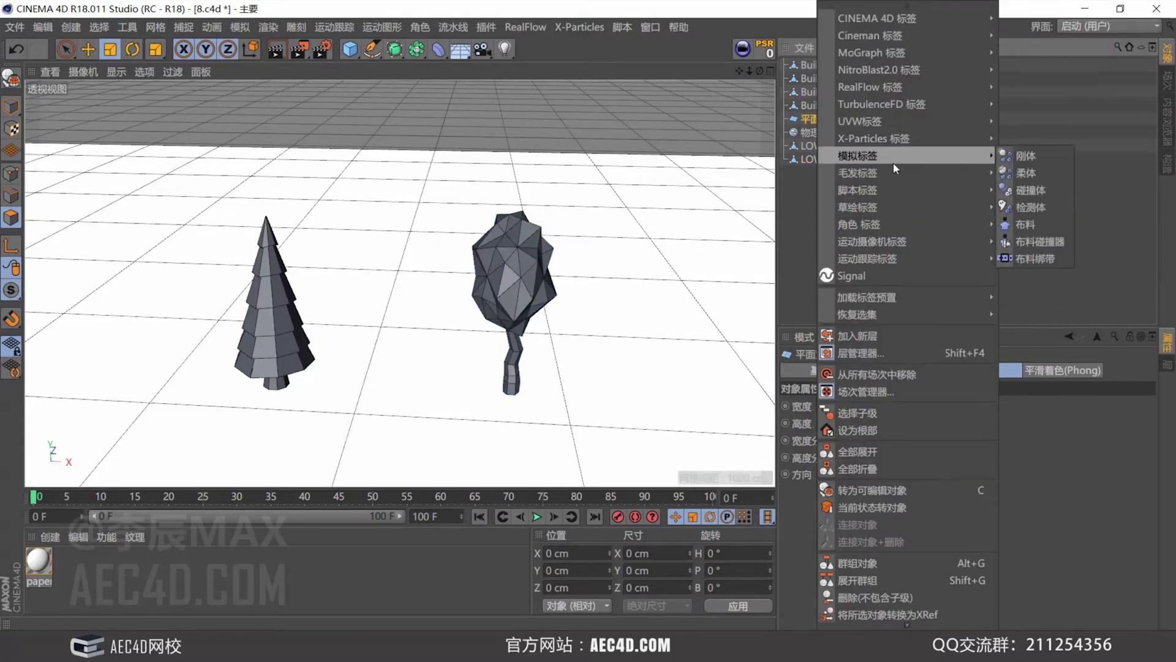
{"action": "left_click", "coordinate": [1040, 241]}
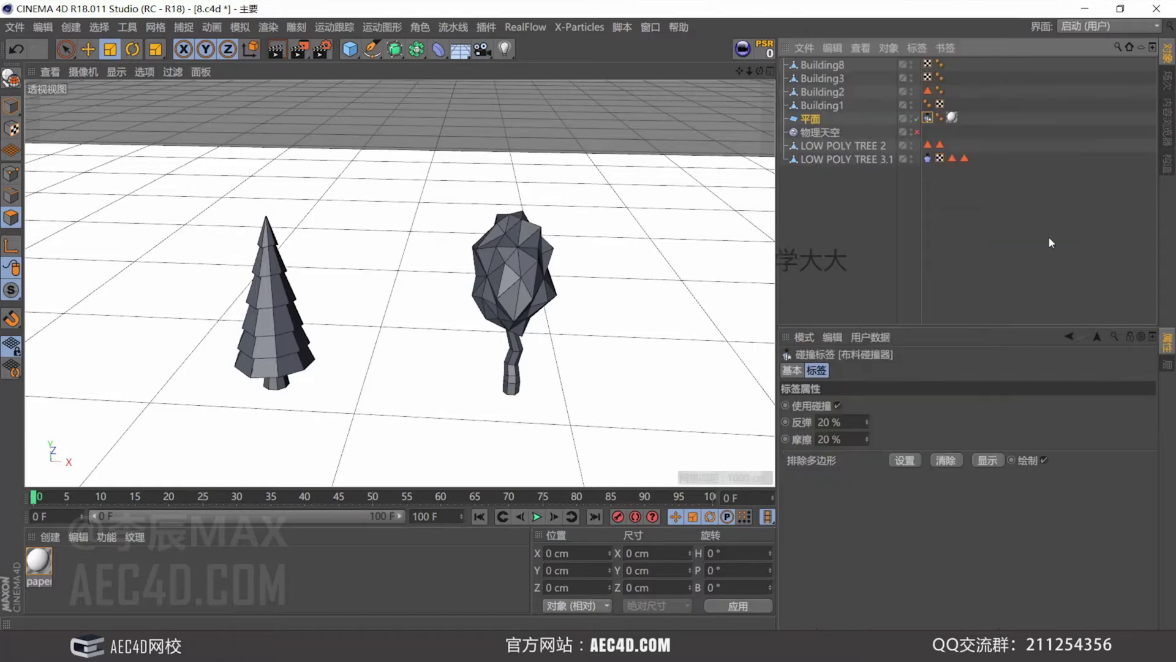
{"action": "left_click", "coordinate": [538, 517]}
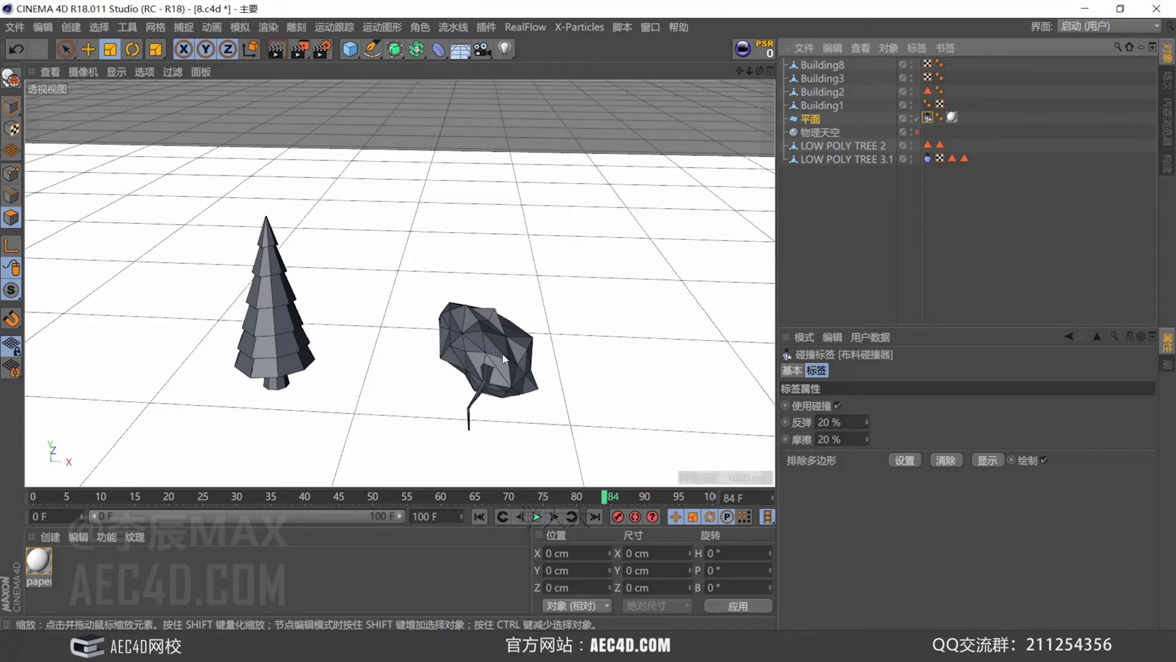
Replay the cloth simulation from frame 0 to examine how the tree falls onto the ground plane.
{"action": "left_click_drag", "start_coordinate": [461, 498], "coordinate": [34, 497]}
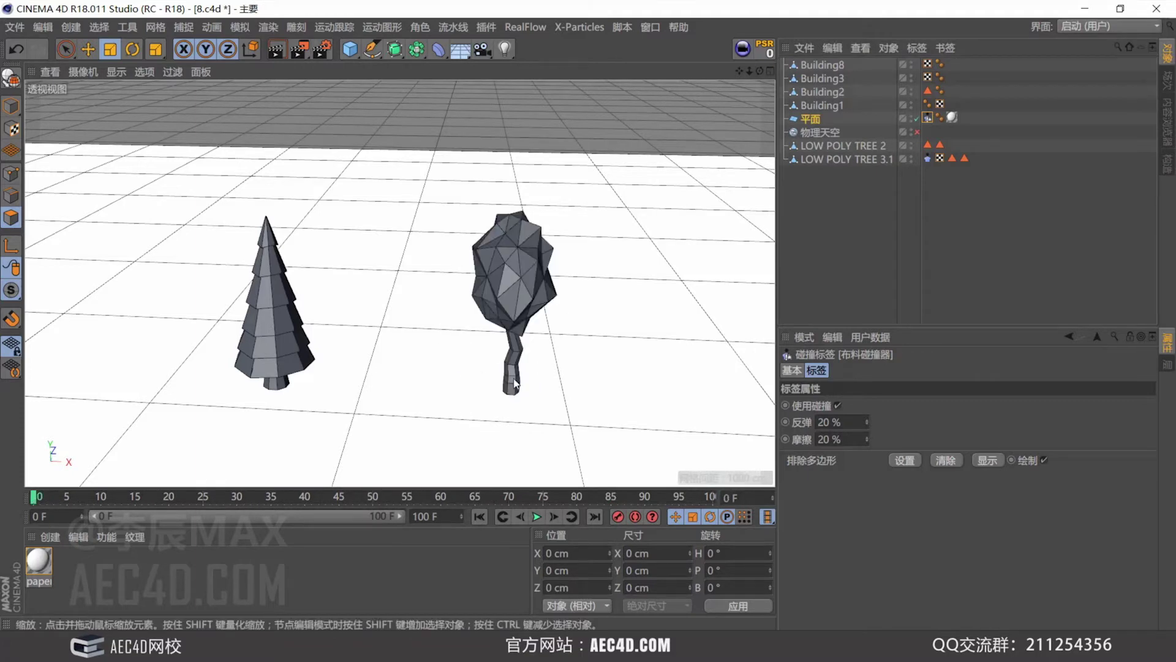
{"action": "left_click", "coordinate": [536, 516]}
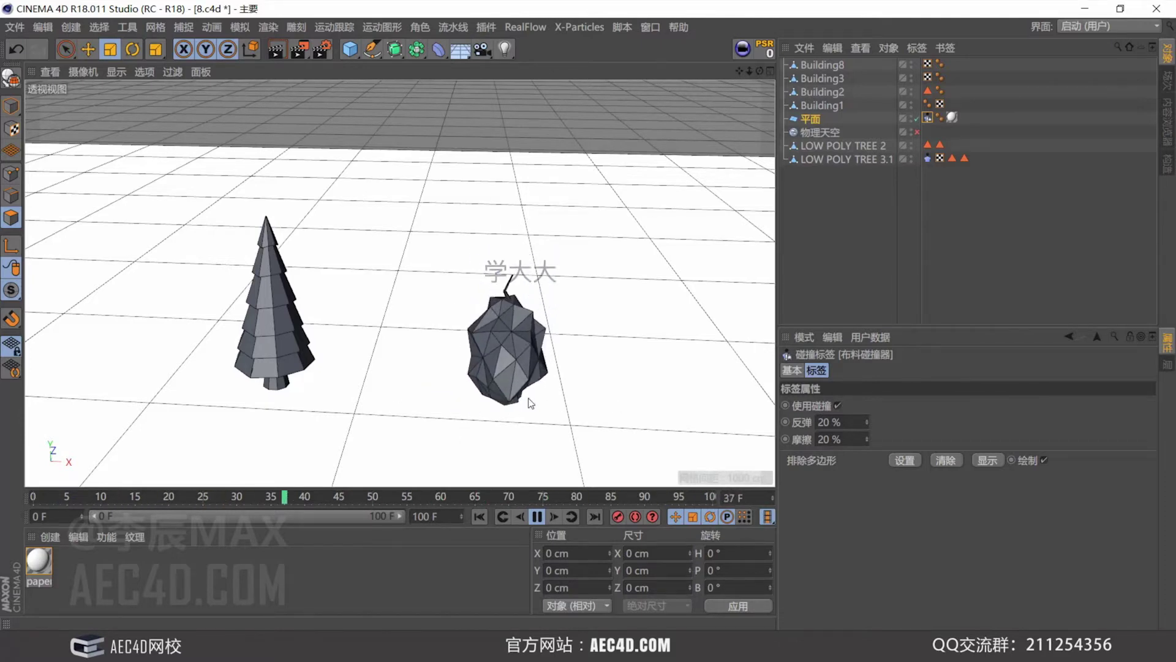
{"action": "left_click", "coordinate": [538, 516]}
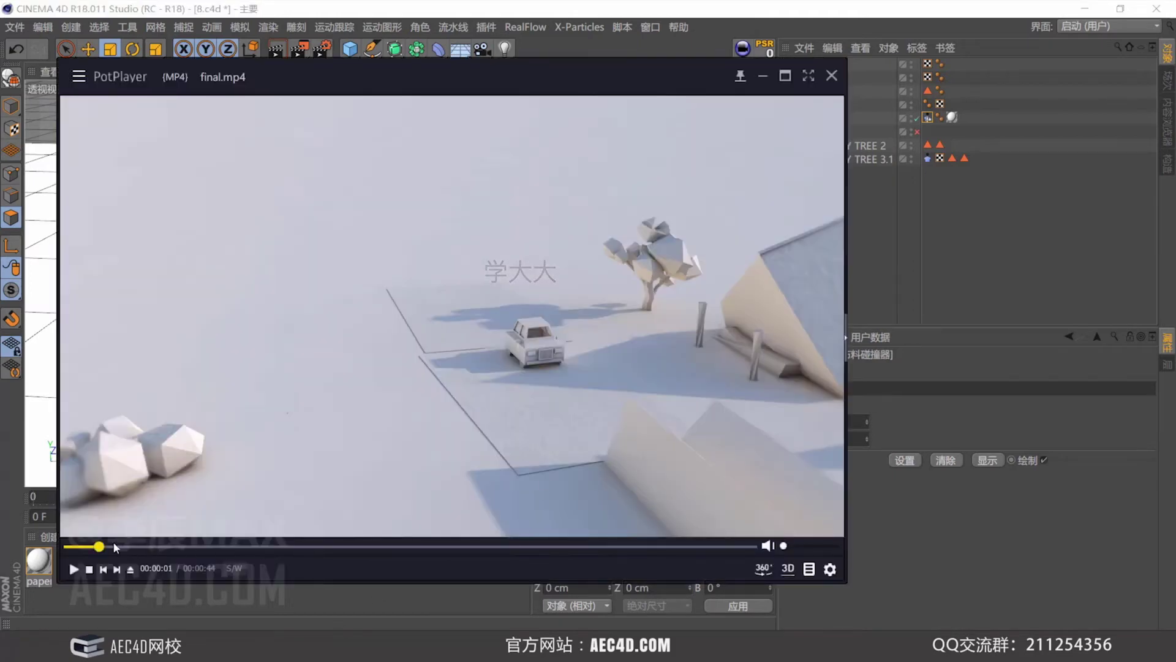
Replay the opening of final.mp4 in PotPlayer to study how the tree unfolds, and return to Cinema 4D.
{"action": "left_click", "coordinate": [80, 546]}
{"action": "left_click", "coordinate": [668, 351]}
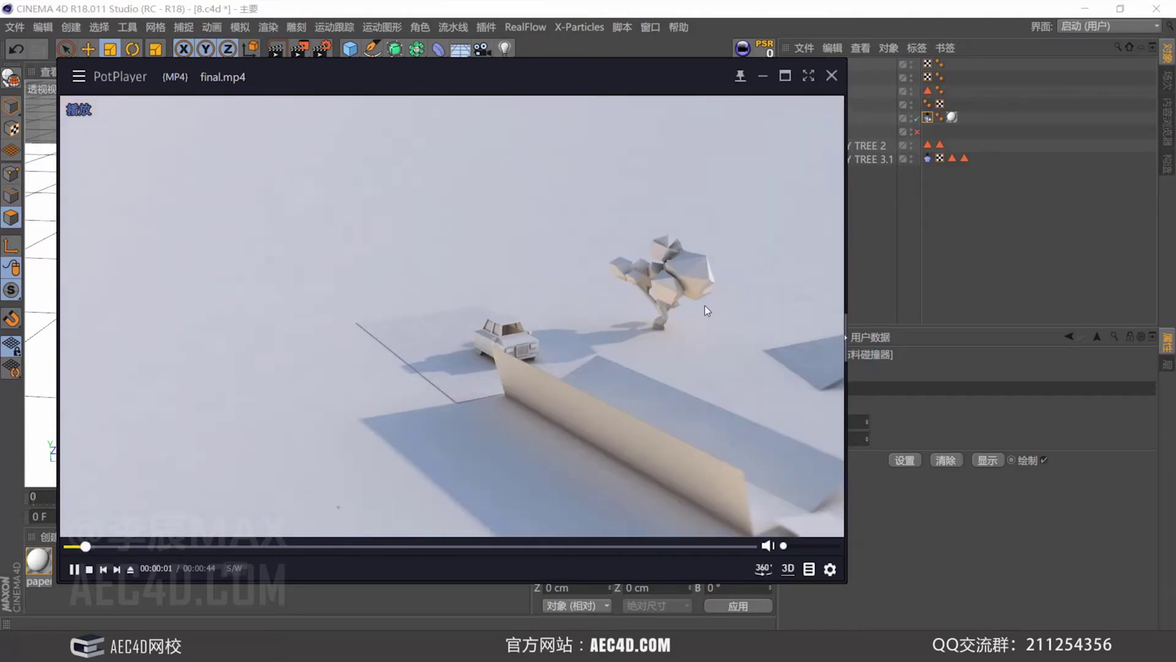
{"action": "left_click", "coordinate": [763, 79]}
Run the cloth simulation from the start once more for comparison with the reference video, and rewind to frame 0.
{"action": "left_click", "coordinate": [479, 517]}
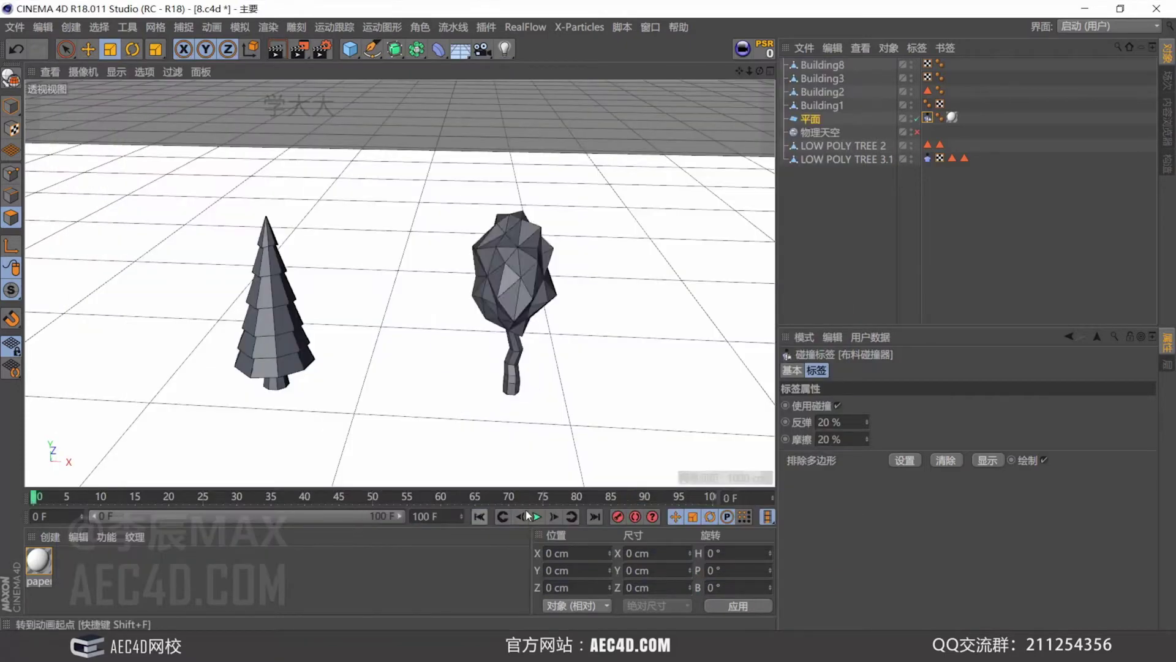
{"action": "left_click", "coordinate": [537, 516]}
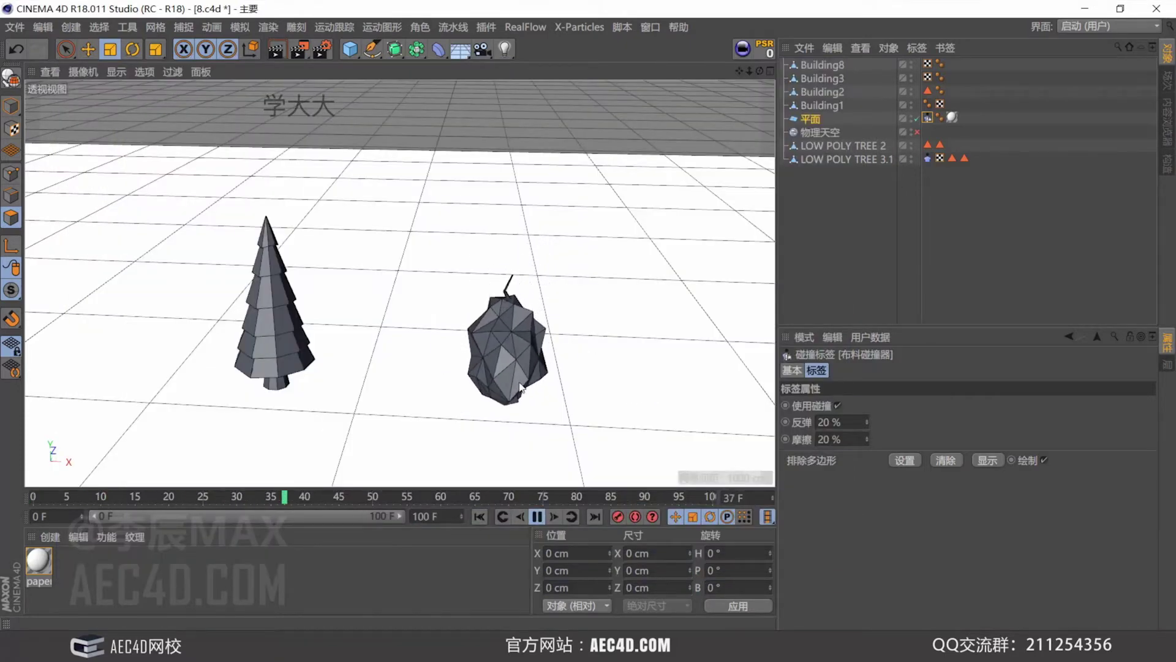
{"action": "left_click", "coordinate": [536, 516]}
{"action": "left_click_drag", "start_coordinate": [314, 501], "coordinate": [32, 502]}
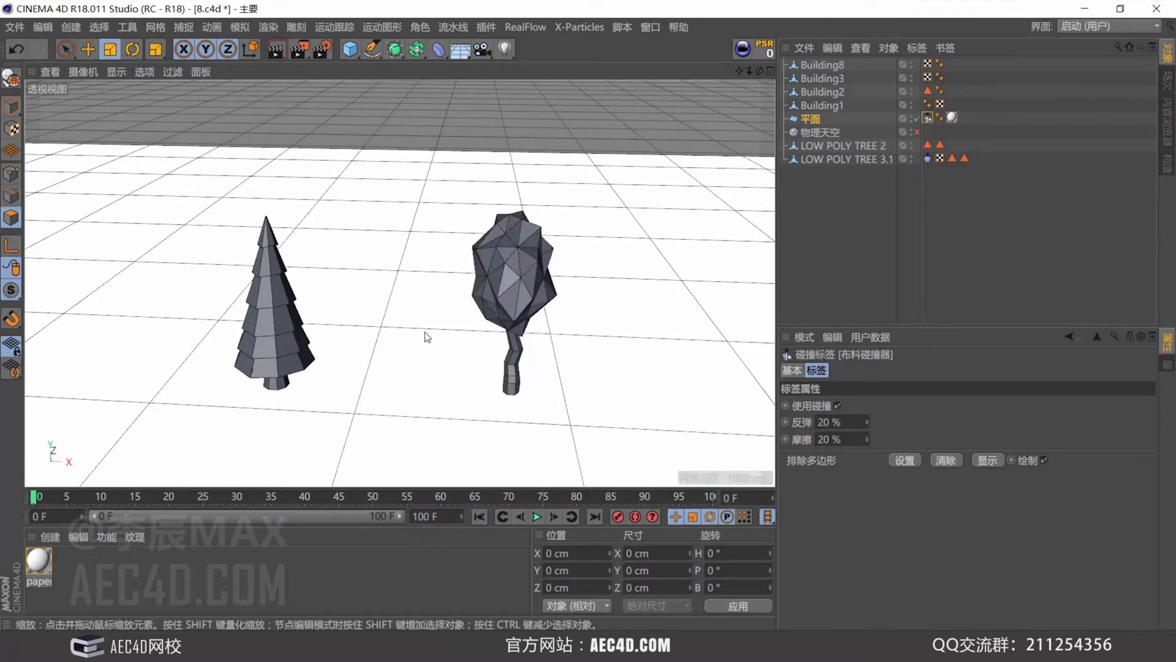
Set stiffness (硬度) and flexion (弯曲) in LOW POLY TREE 3.1's cloth tag to 1 %, play the simulation and rewind.
{"action": "left_click", "coordinate": [927, 158]}
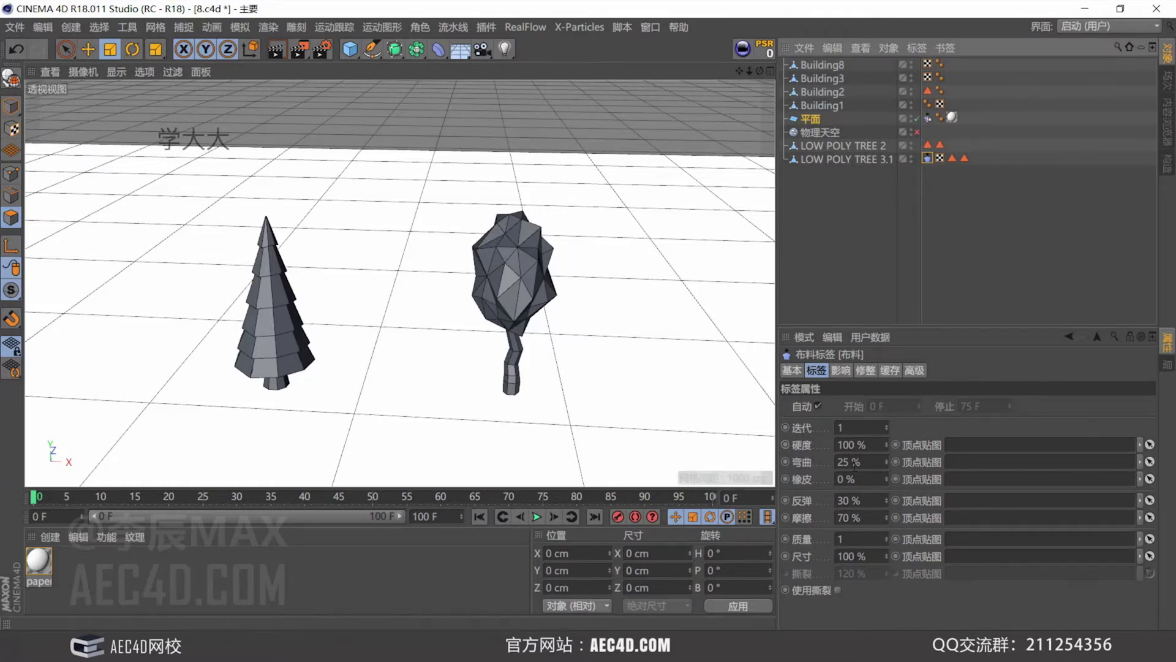
{"action": "left_click", "coordinate": [870, 445]}
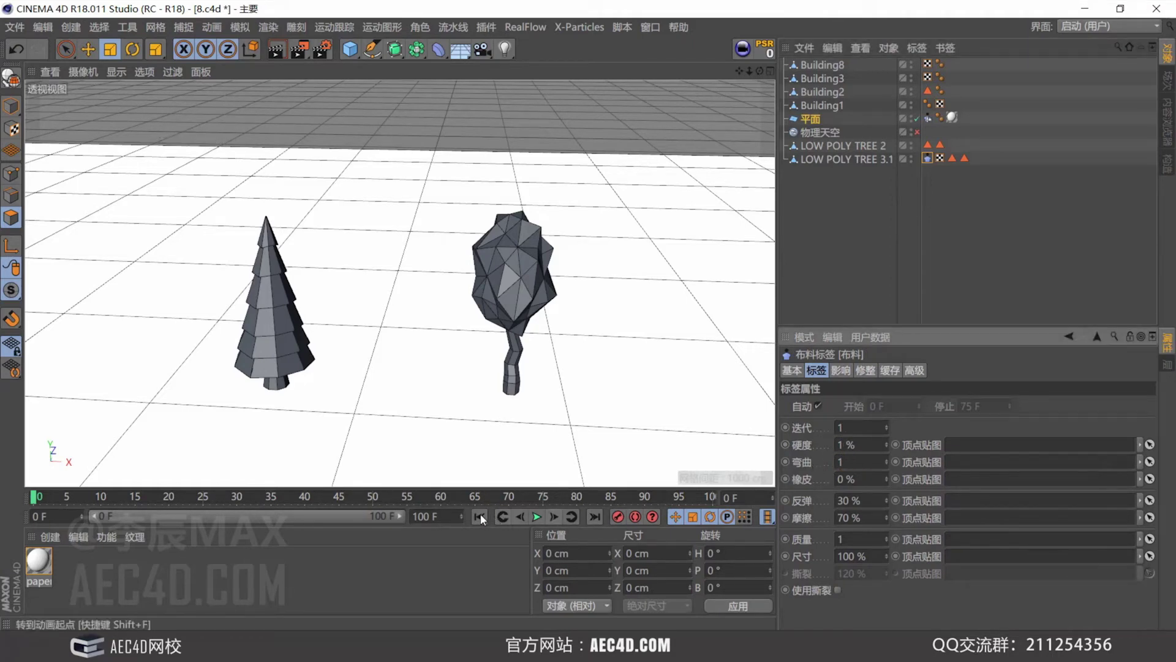
{"action": "left_click", "coordinate": [537, 518]}
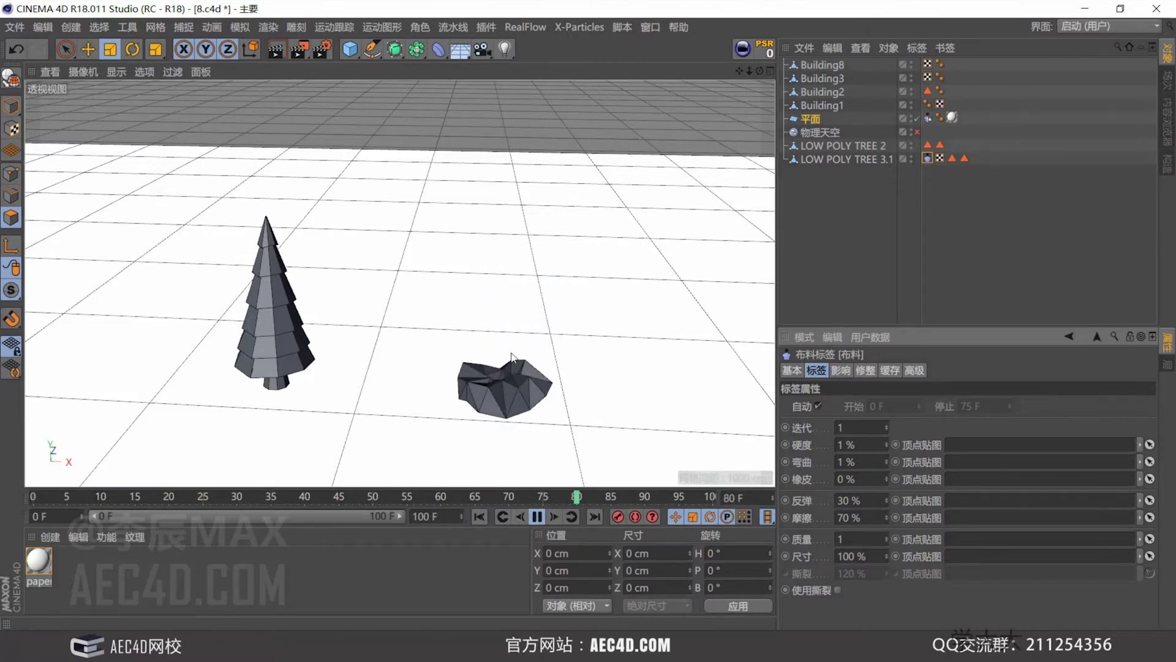
{"action": "scroll", "coordinate": [521, 398], "scroll_direction": "up", "scroll_amount": 2}
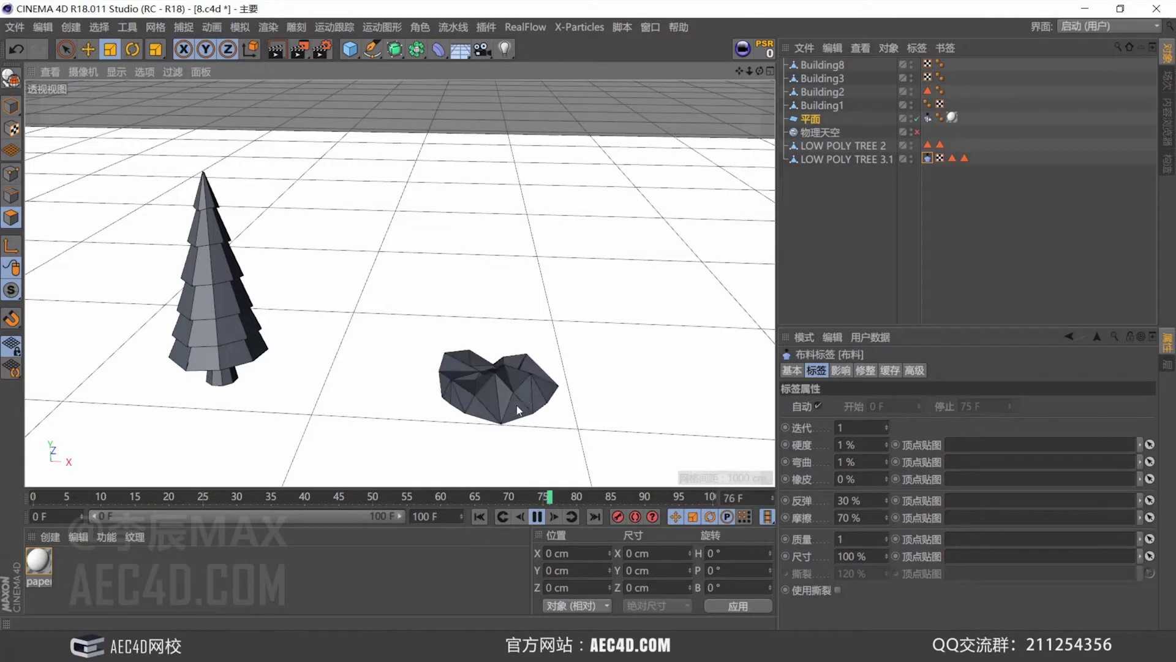
{"action": "left_click", "coordinate": [537, 517]}
{"action": "key", "text": "shift+f"}
Lower the cloth tag's stiffness (硬度) and flexion (弯曲) to 0.1 %, play the simulation and return to frame 0.
{"action": "left_click", "coordinate": [843, 444]}
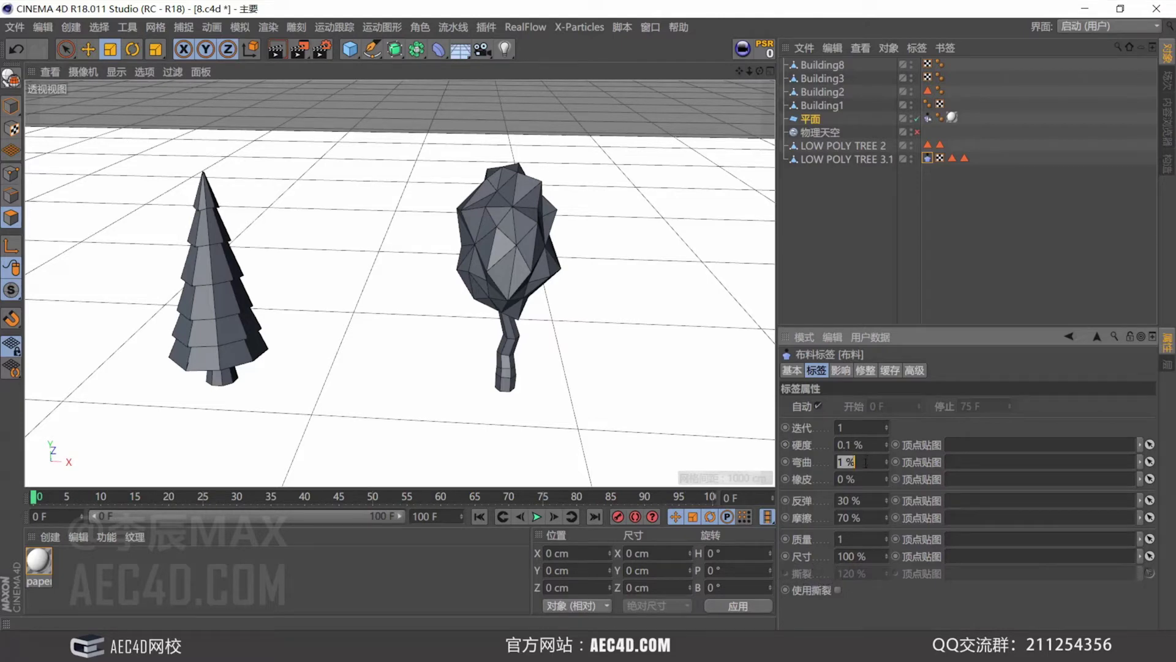
{"action": "left_click", "coordinate": [536, 517]}
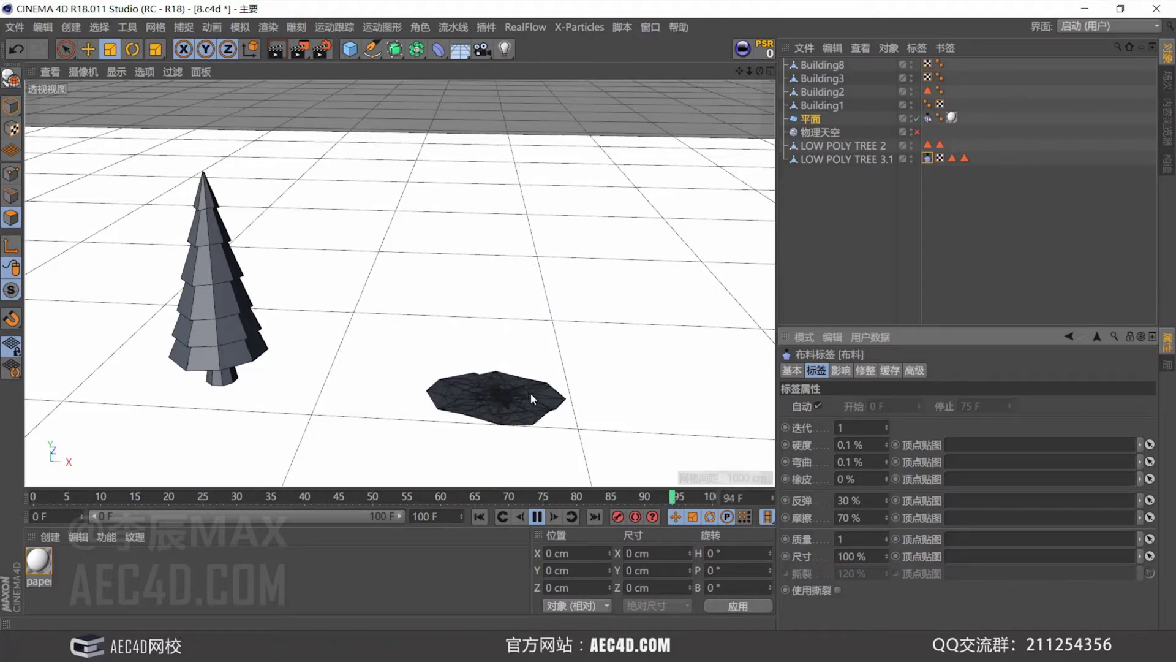
{"action": "left_click", "coordinate": [538, 516]}
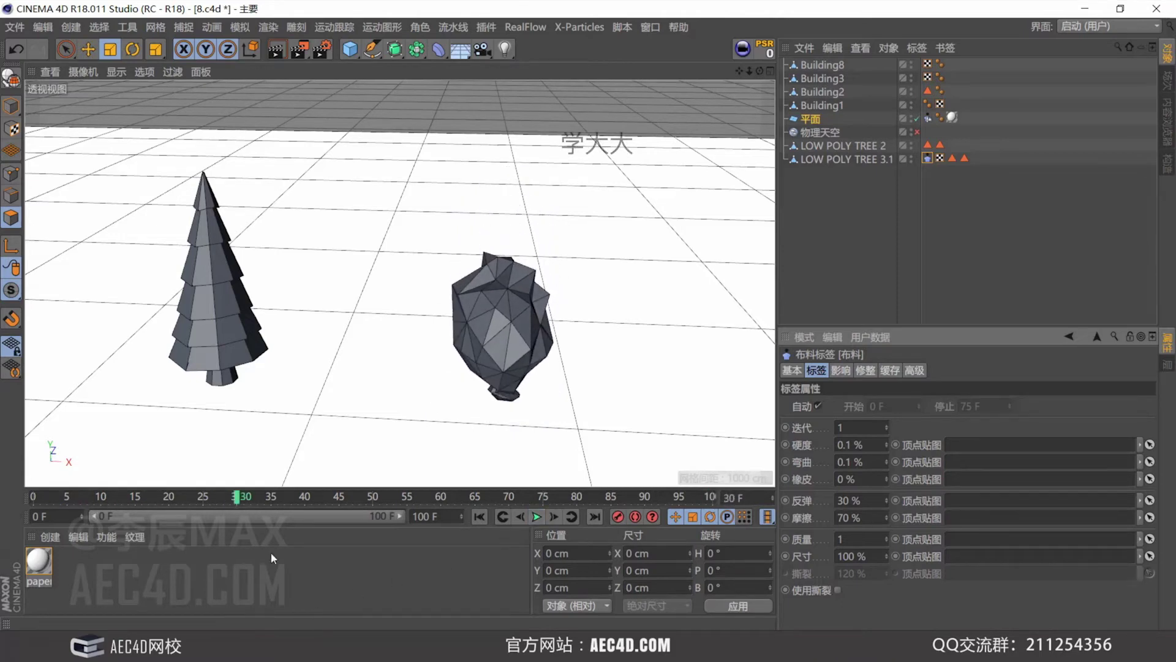
{"action": "left_click_drag", "start_coordinate": [222, 498], "coordinate": [49, 499]}
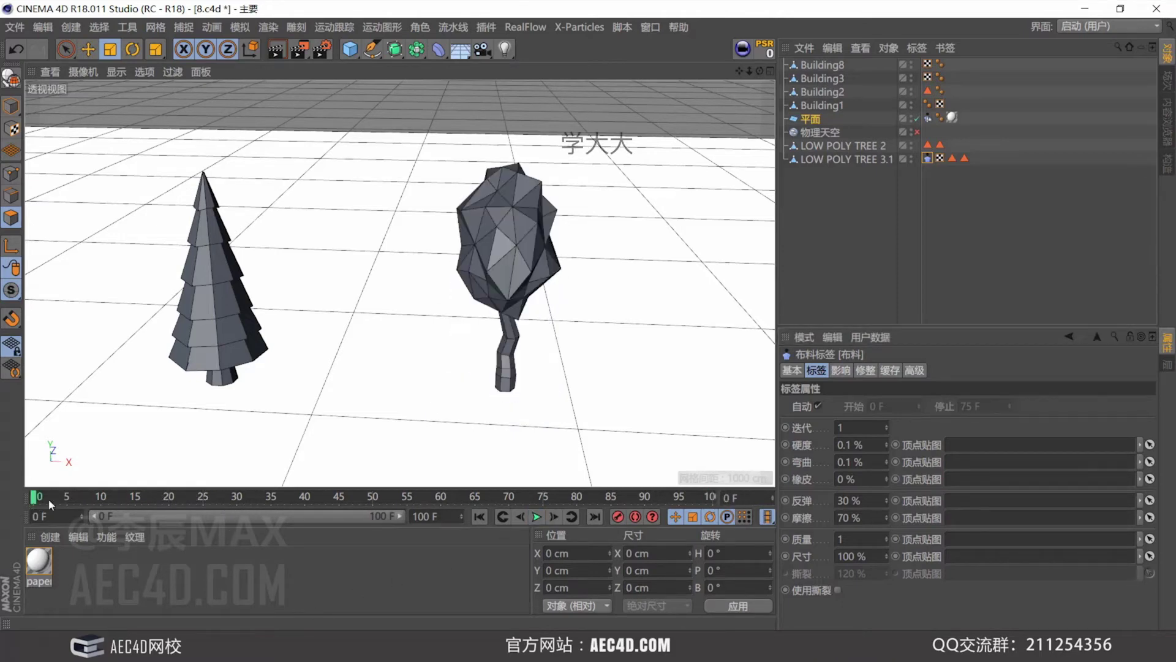
Keyframe the cloth's stiffness (硬度) at 100 % and flexion (弯曲) at 25 % on frame 0, and both at 0.1 % on frame 50.
{"action": "right_click", "coordinate": [885, 443]}
{"action": "right_click", "coordinate": [885, 460]}
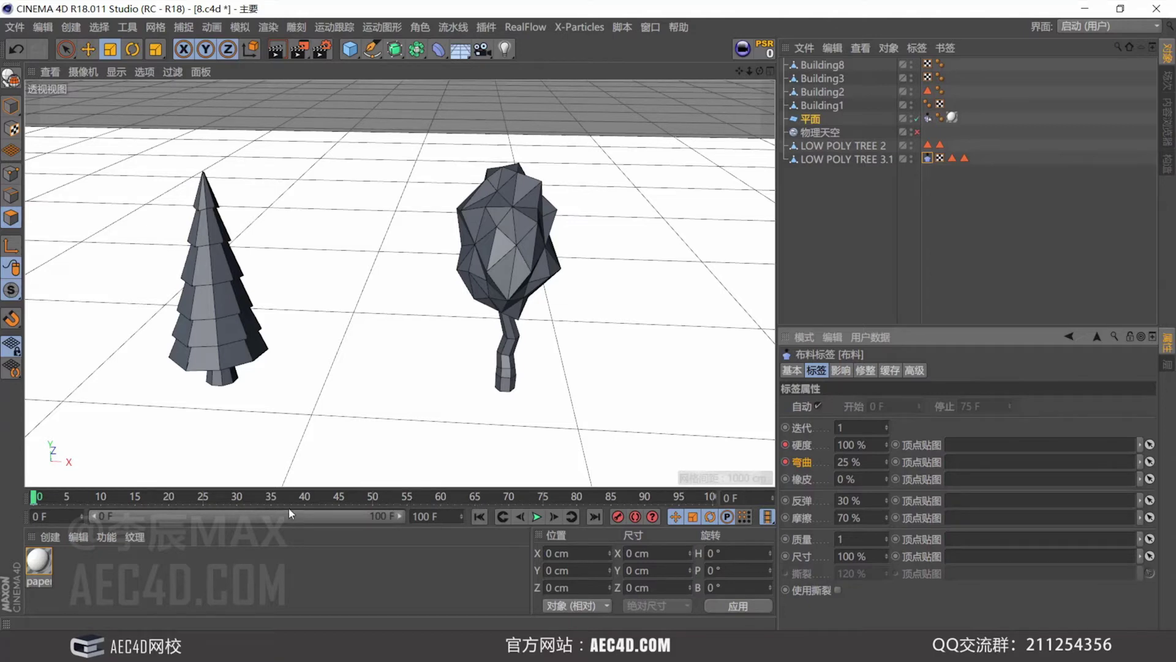
{"action": "left_click", "coordinate": [375, 496]}
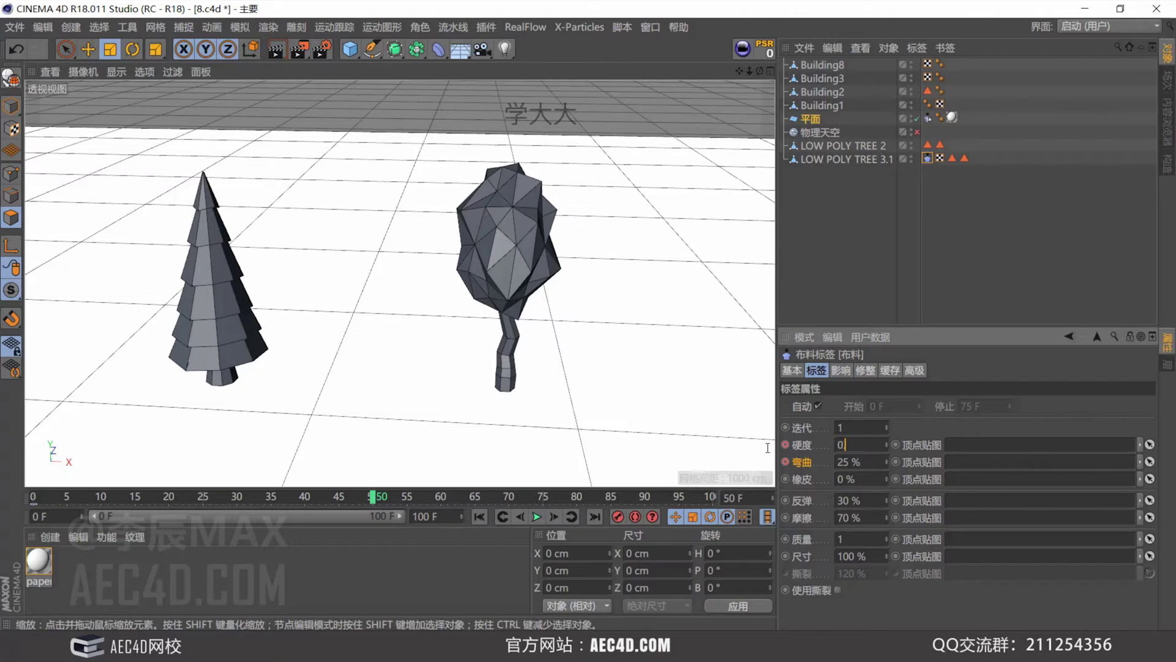
{"action": "key", "text": "Return"}
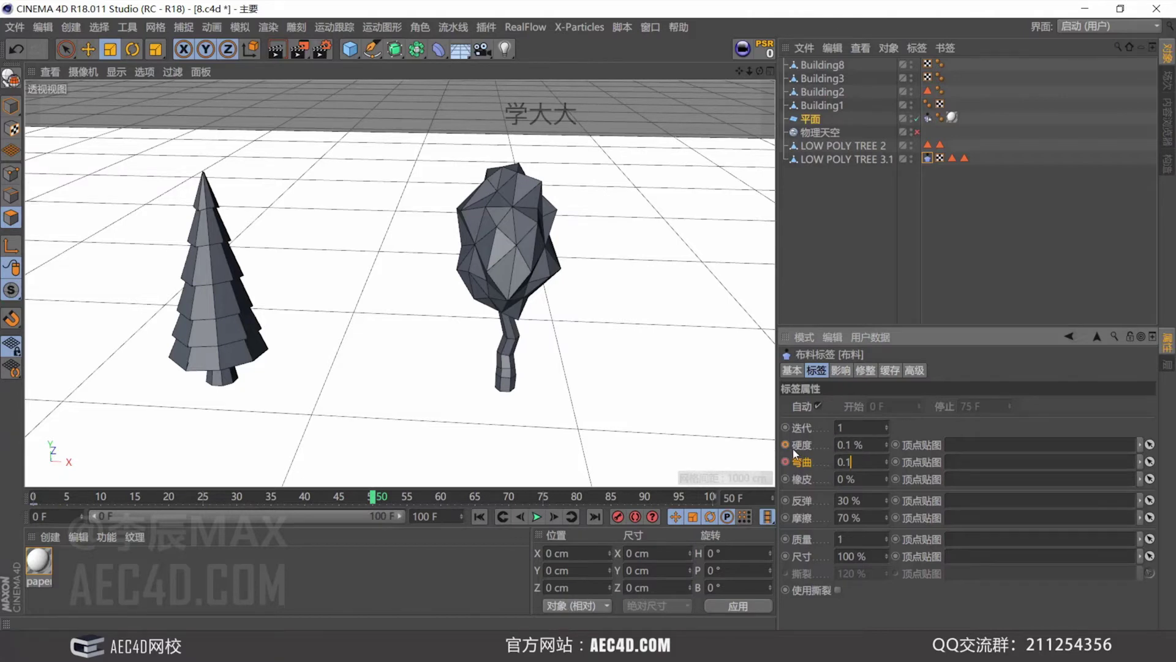
{"action": "left_click", "coordinate": [786, 462]}
Play the keyframed cloth simulation from frame 0, examine the collapsed tree from farther away, and rewind.
{"action": "left_click", "coordinate": [480, 517]}
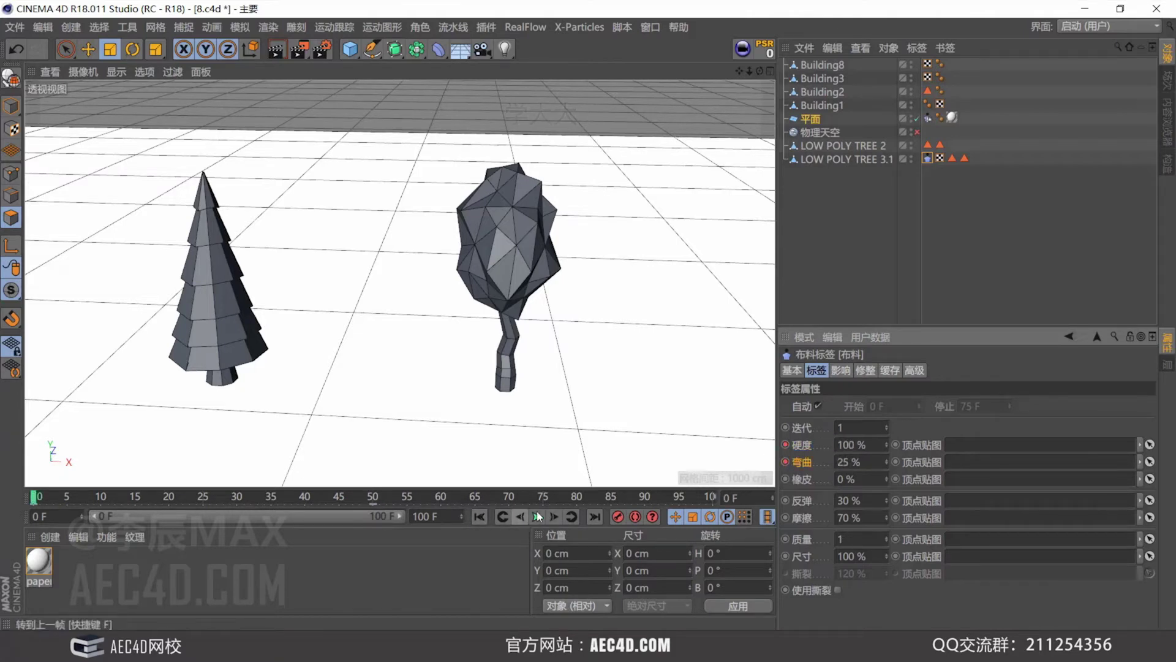
{"action": "left_click", "coordinate": [537, 516]}
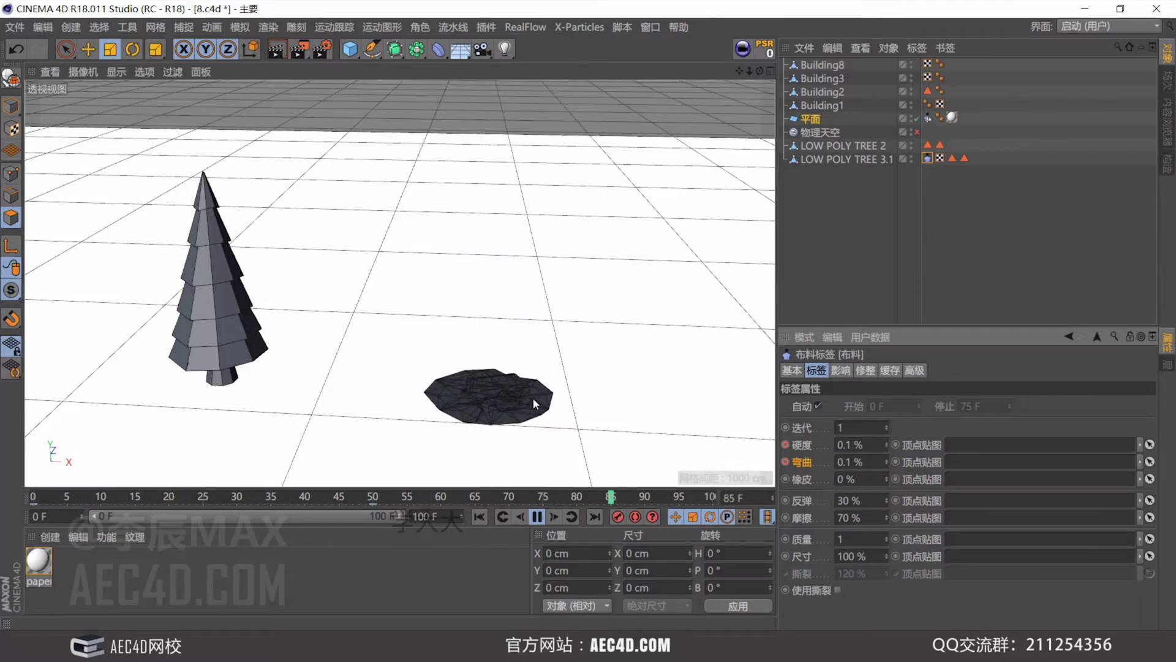
{"action": "left_click_drag", "start_coordinate": [523, 417], "coordinate": [543, 343], "text": "alt"}
{"action": "left_click", "coordinate": [536, 517]}
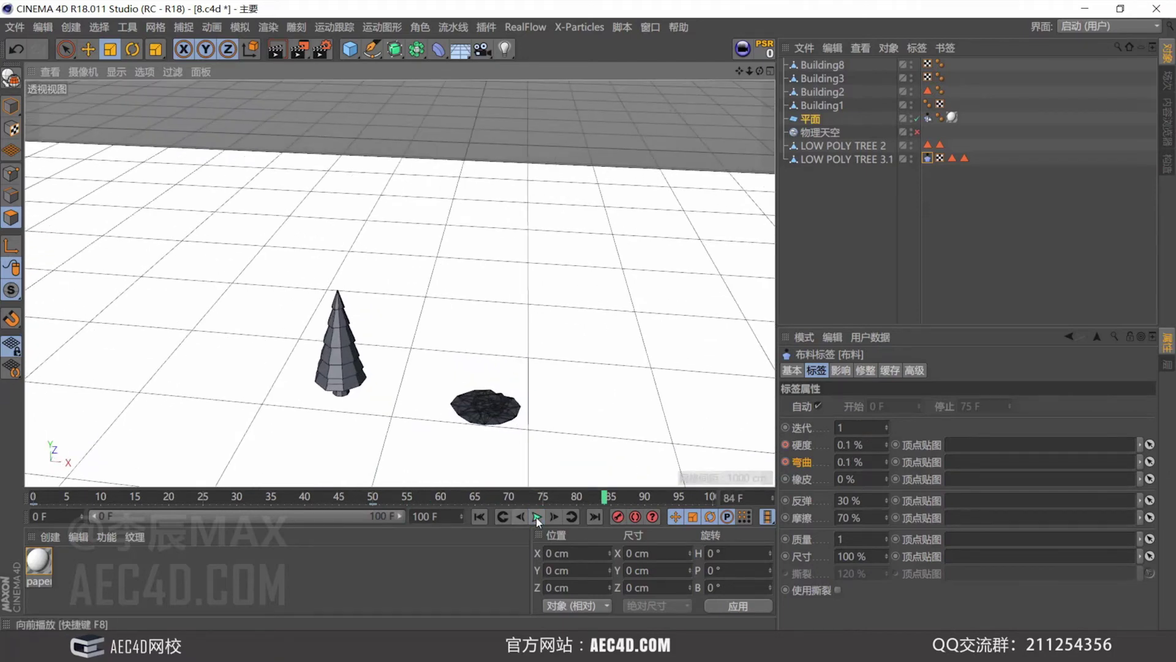
{"action": "left_click", "coordinate": [480, 516]}
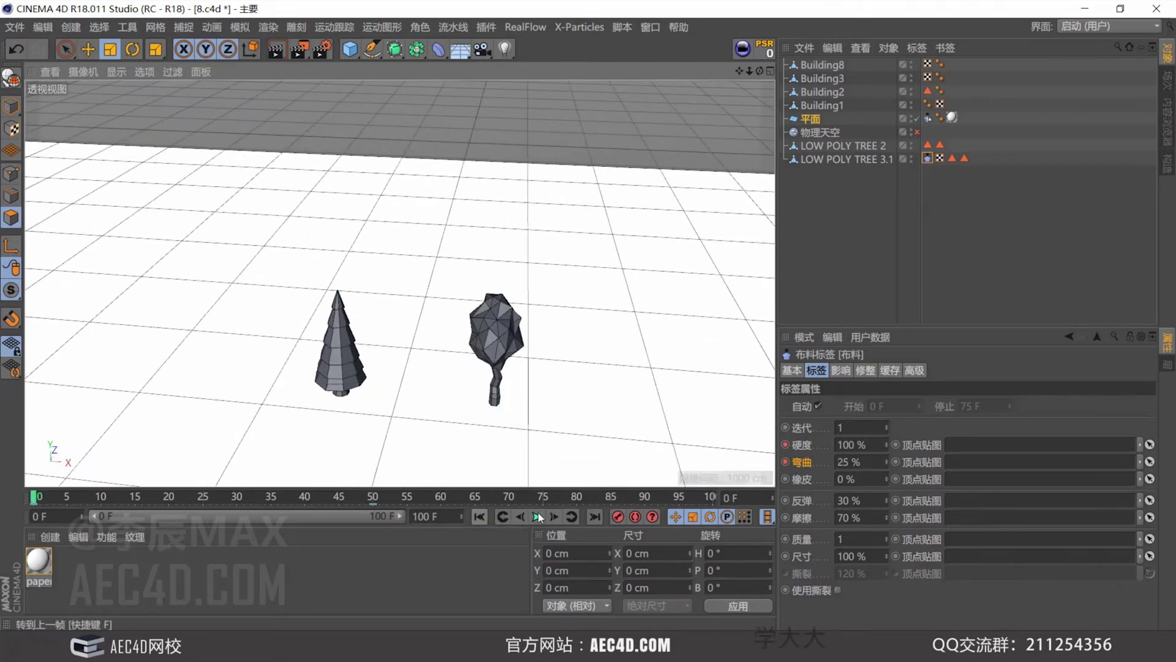
Replay the collapse from a closer, lower viewpoint to examine how the tree flattens, and rewind to frame 0.
{"action": "left_click", "coordinate": [537, 516]}
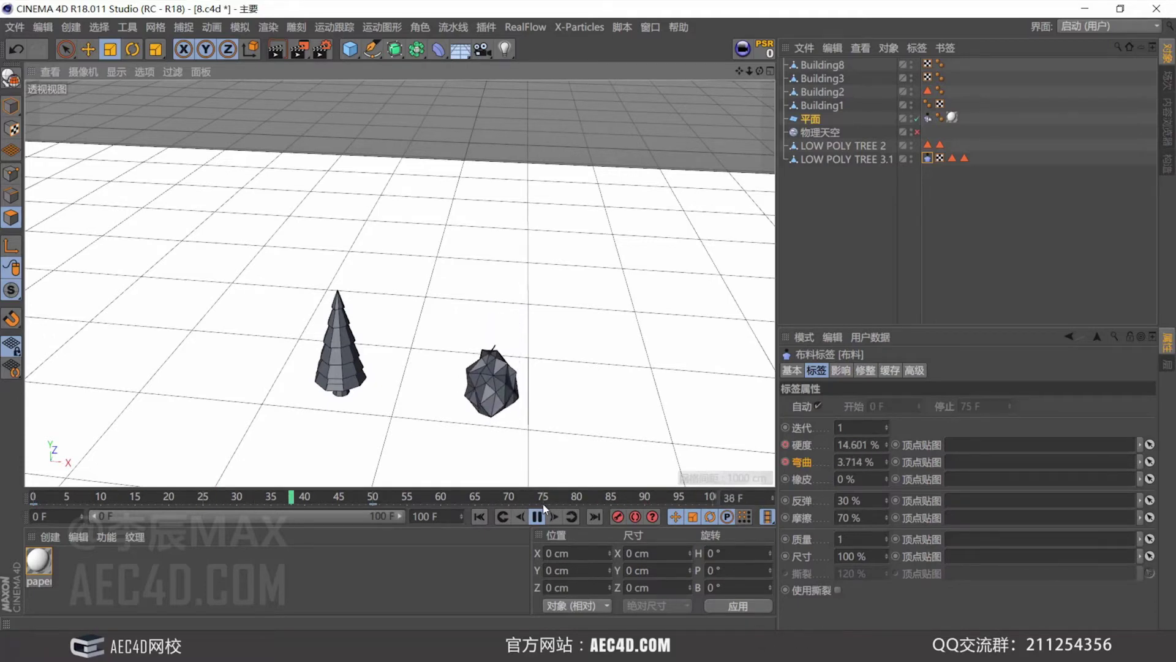
{"action": "scroll", "coordinate": [522, 375], "scroll_direction": "up", "scroll_amount": 2}
{"action": "left_click_drag", "start_coordinate": [522, 375], "coordinate": [513, 333], "text": "alt"}
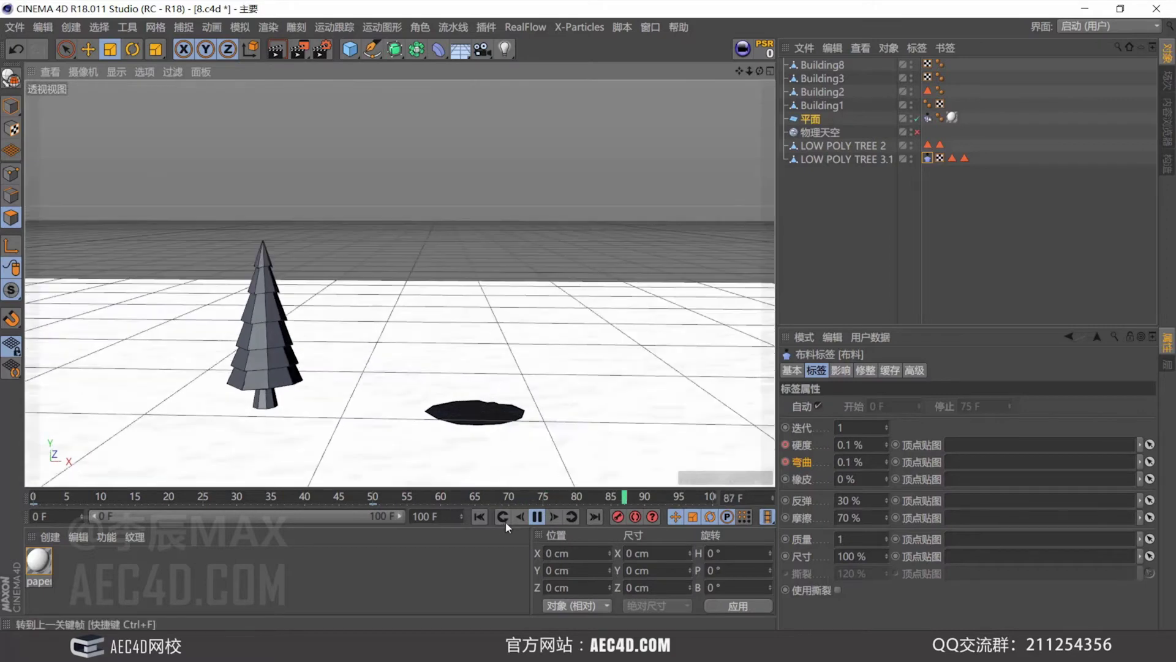
{"action": "left_click", "coordinate": [480, 517]}
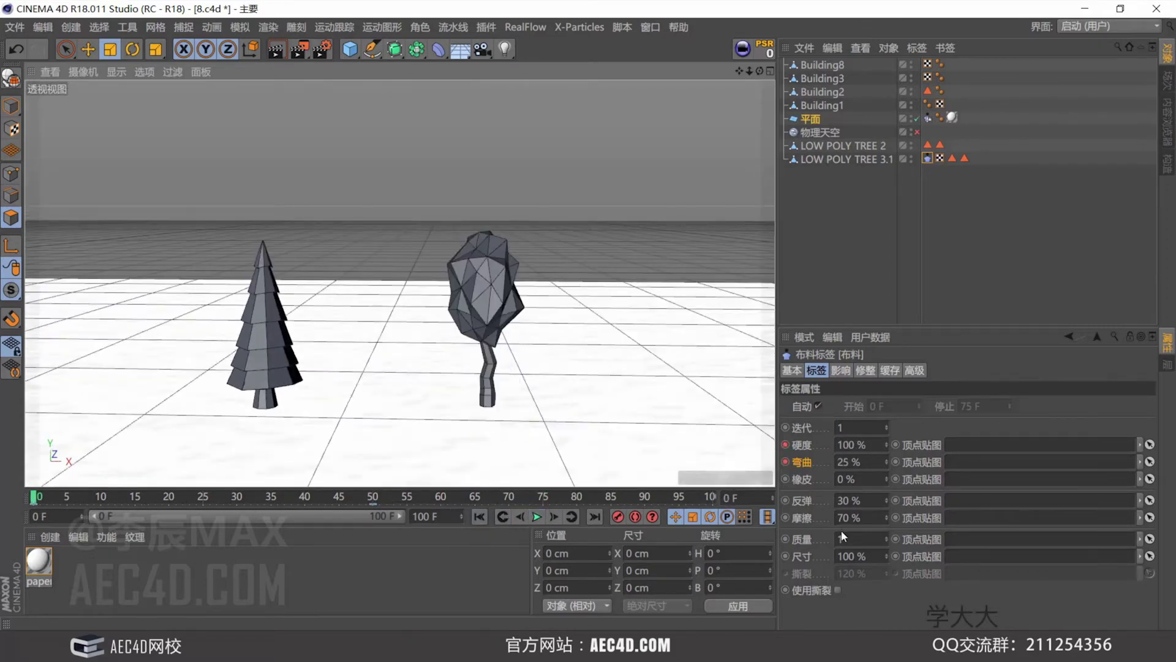
Set the cloth tag's mass (质量) to 10 and its drag (黏滞) to 1 %.
{"action": "left_click", "coordinate": [850, 539]}
{"action": "type", "text": "0"}
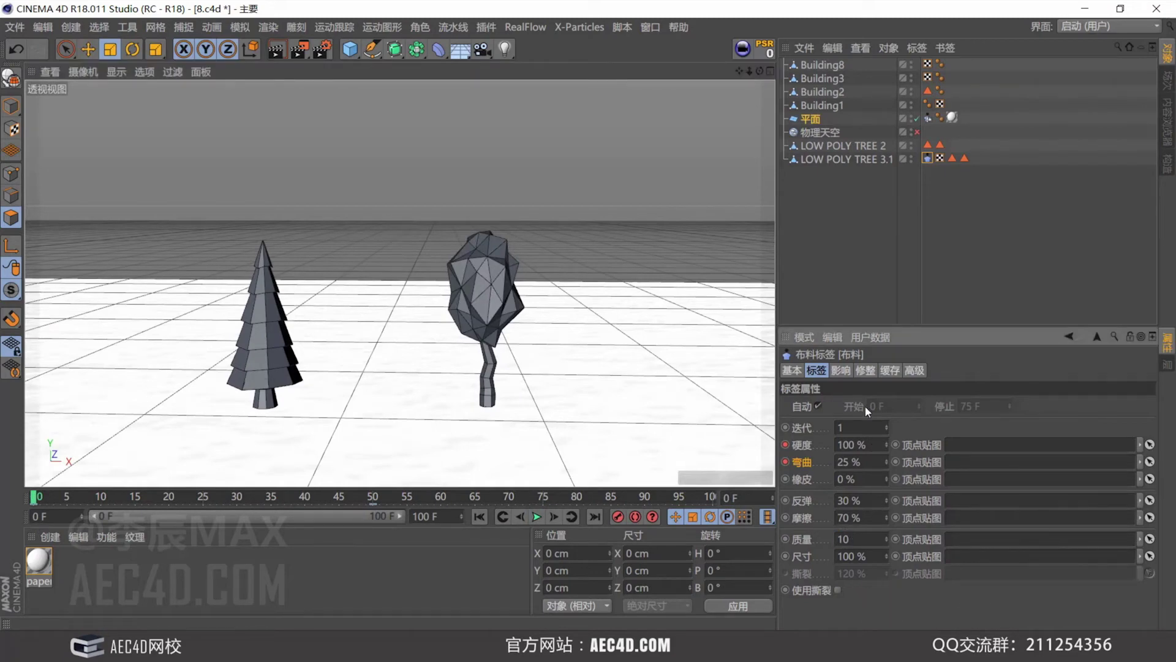
{"action": "left_click", "coordinate": [865, 370]}
{"action": "left_click", "coordinate": [842, 370]}
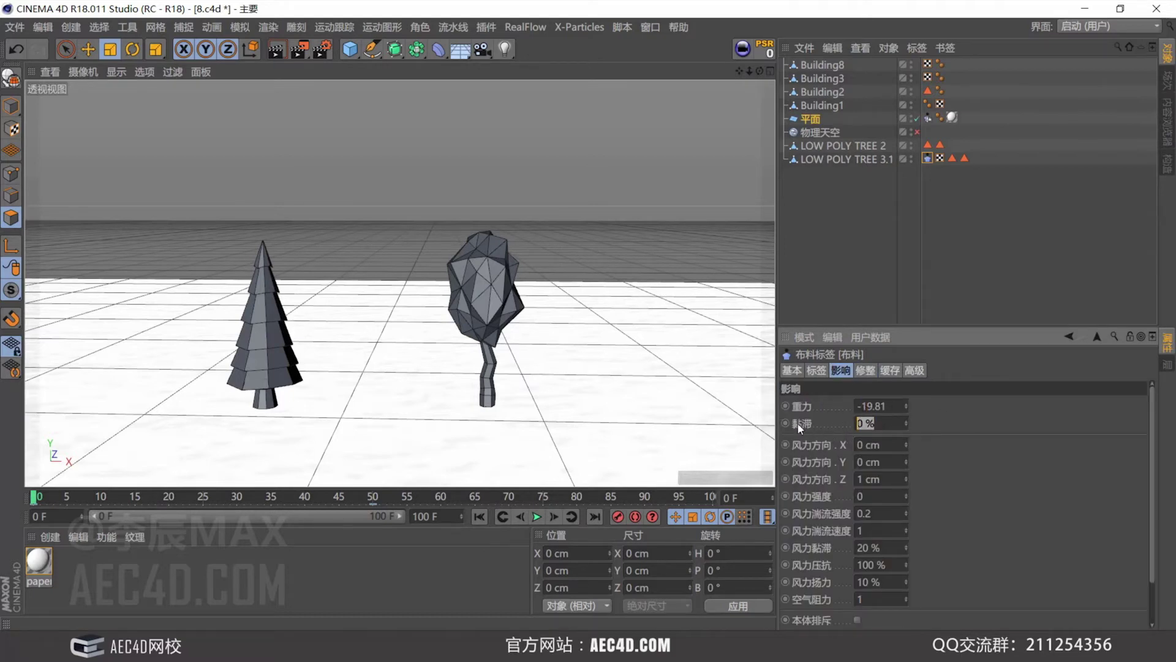
{"action": "type", "text": "1"}
{"action": "key", "text": "Return"}
Play the simulation with the new mass and drag, rewind to frame 0, and bring both trees into view.
{"action": "left_click", "coordinate": [537, 516]}
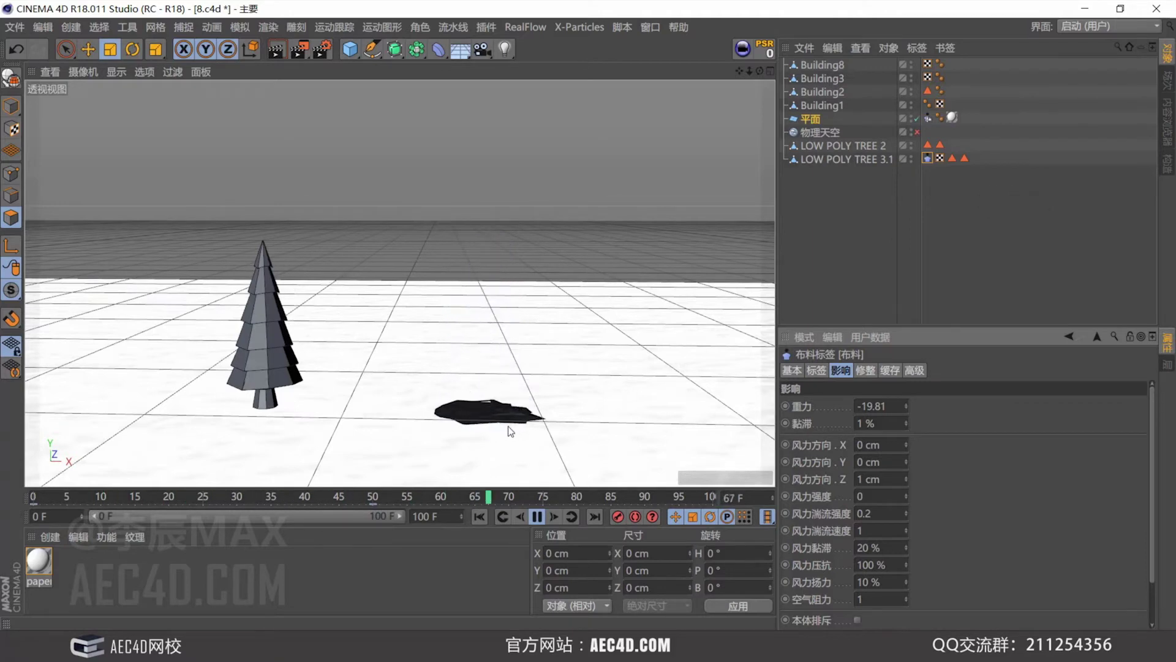
{"action": "left_click", "coordinate": [537, 516]}
{"action": "left_click", "coordinate": [480, 516]}
{"action": "scroll", "coordinate": [523, 395], "scroll_direction": "down", "scroll_amount": 2}
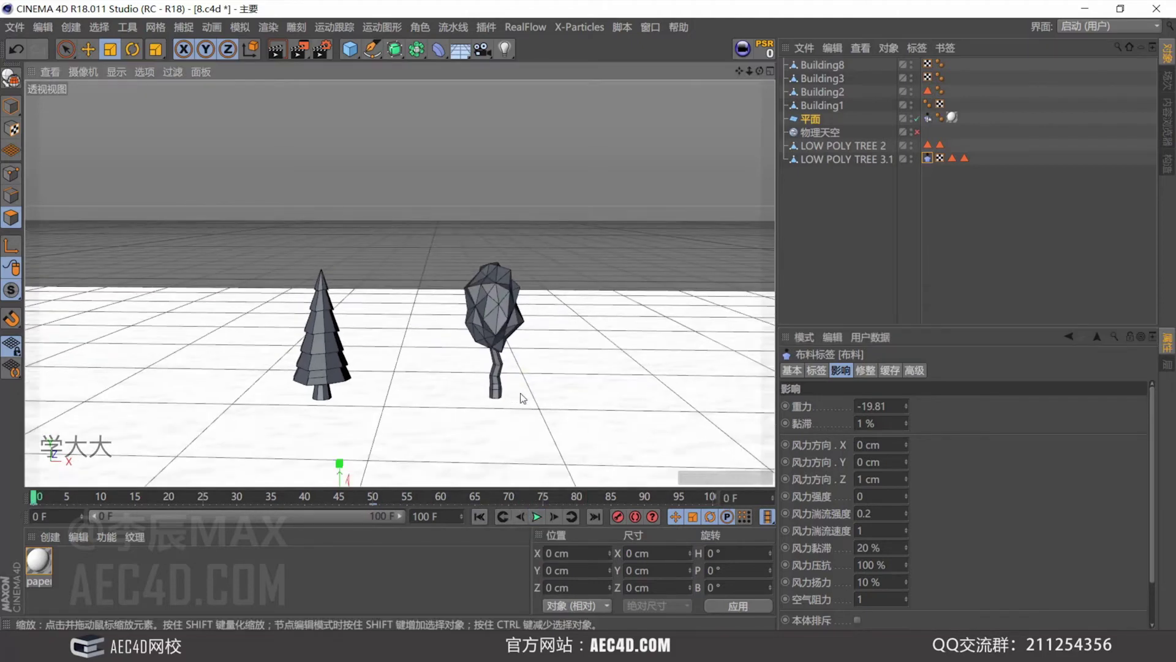
{"action": "scroll", "coordinate": [502, 337], "scroll_direction": "up", "scroll_amount": 3}
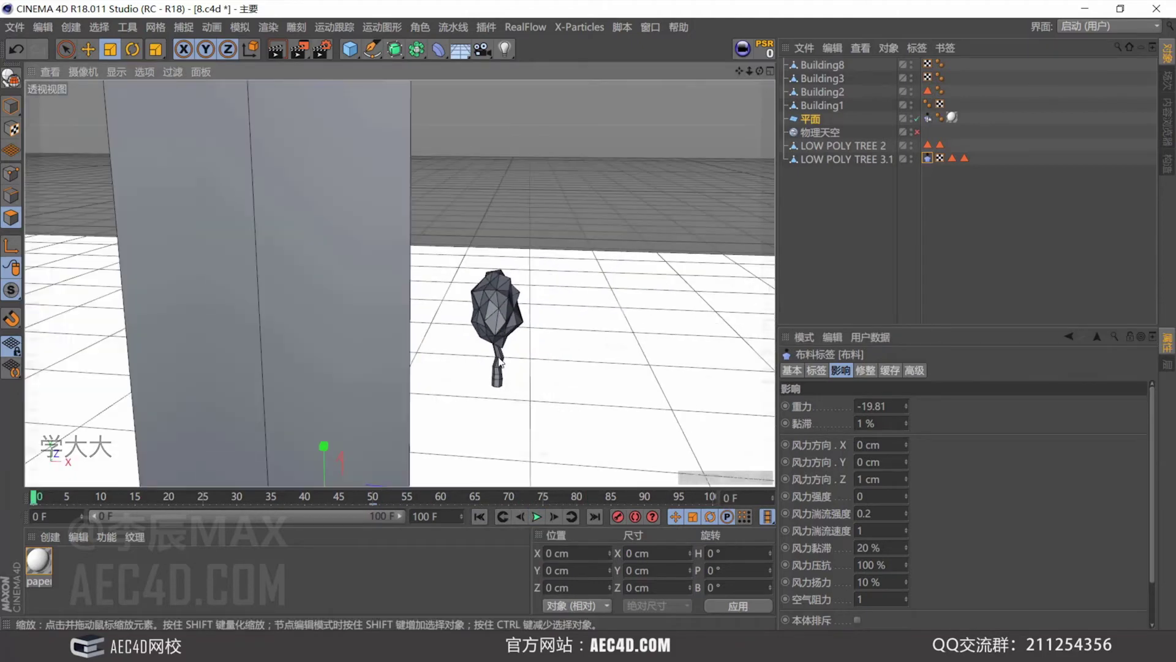
{"action": "scroll", "coordinate": [519, 318], "scroll_direction": "up", "scroll_amount": 1}
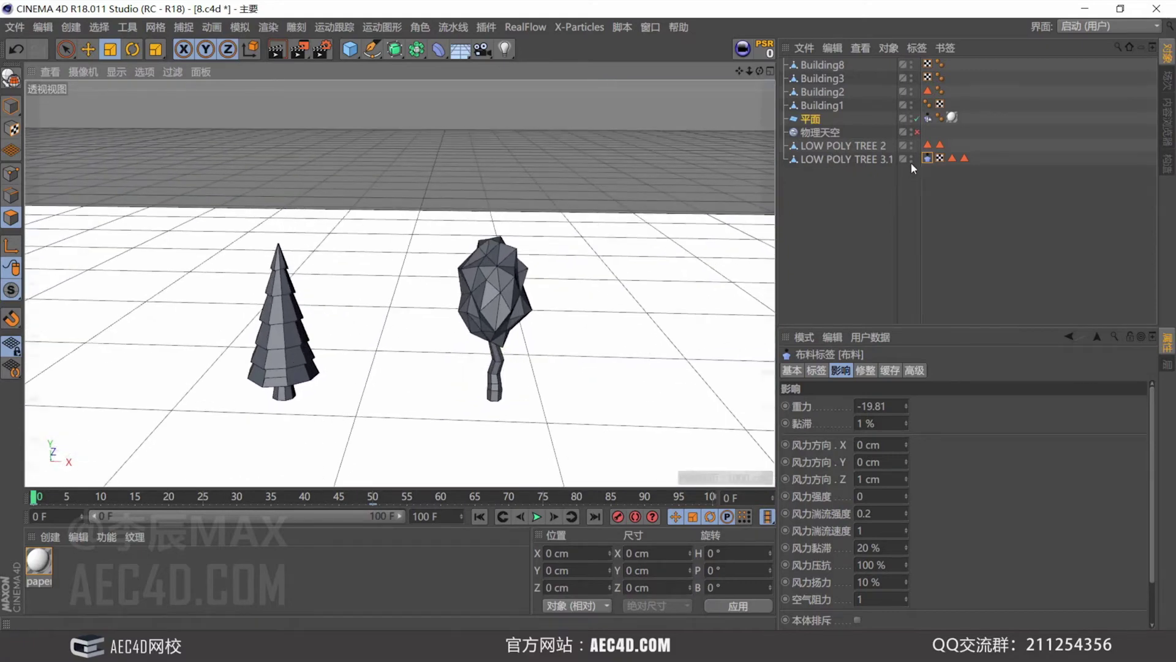
Copy the Cloth tag from LOW POLY TREE 3.1 to LOW POLY TREE 2 and play the simulation of both trees.
{"action": "left_click_drag", "start_coordinate": [924, 160], "coordinate": [928, 151]}
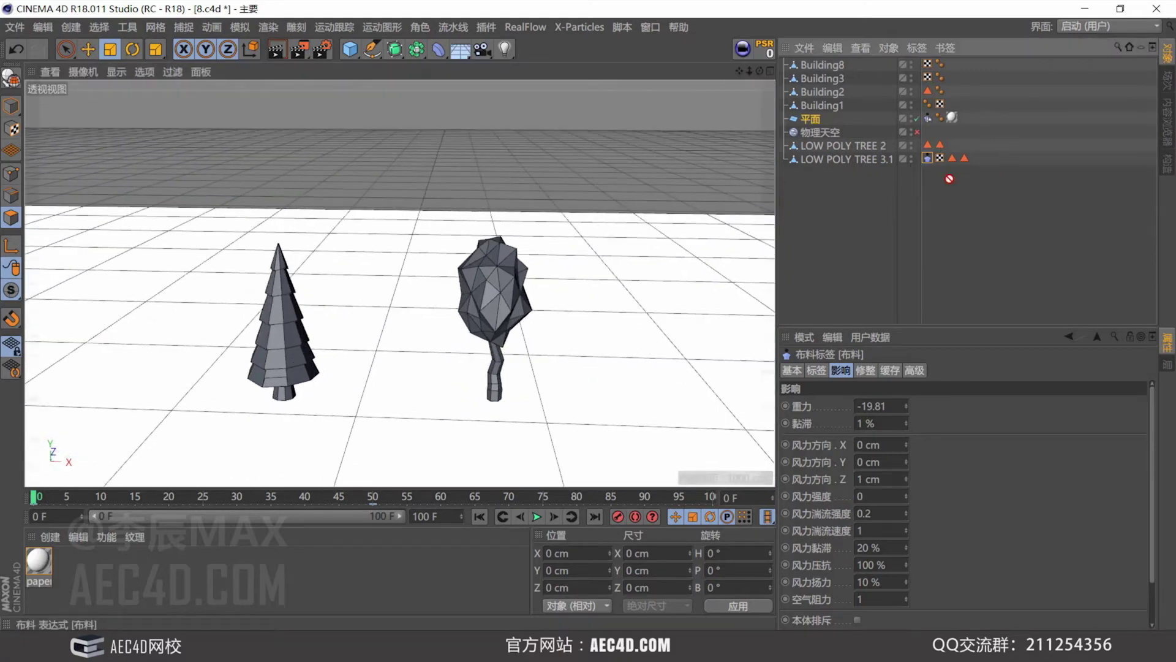
{"action": "left_click", "coordinate": [871, 147], "text": "ctrl"}
{"action": "middle_click_drag", "start_coordinate": [337, 352], "coordinate": [376, 343], "text": "alt"}
{"action": "scroll", "coordinate": [361, 344], "scroll_direction": "up", "scroll_amount": 2}
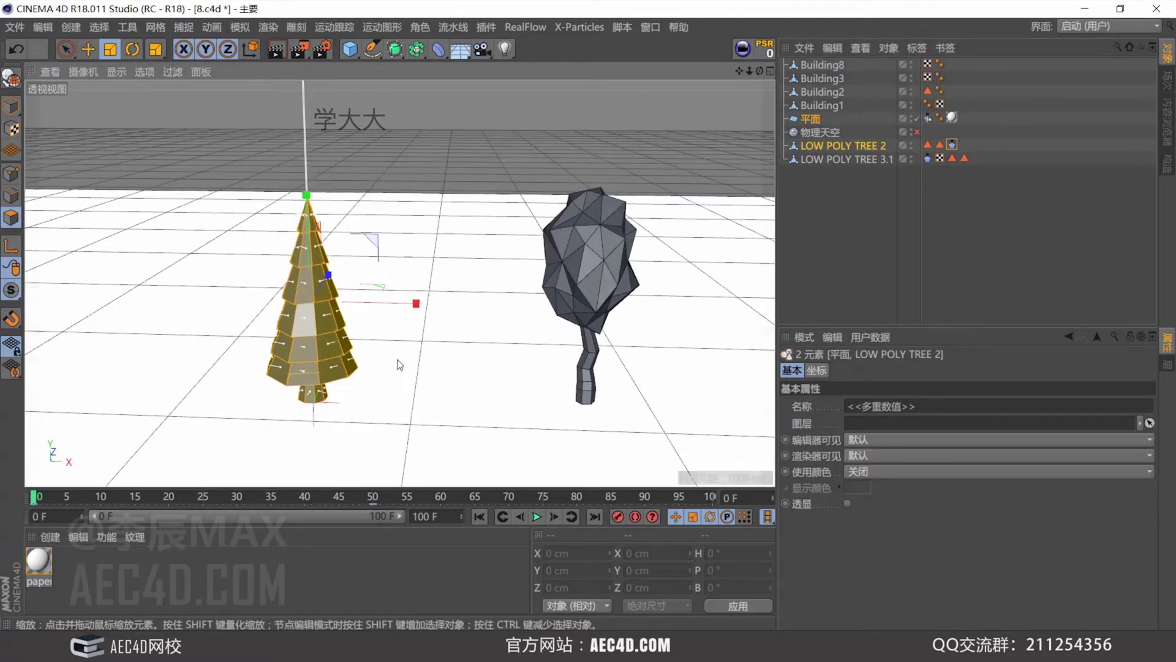
{"action": "left_click", "coordinate": [536, 517]}
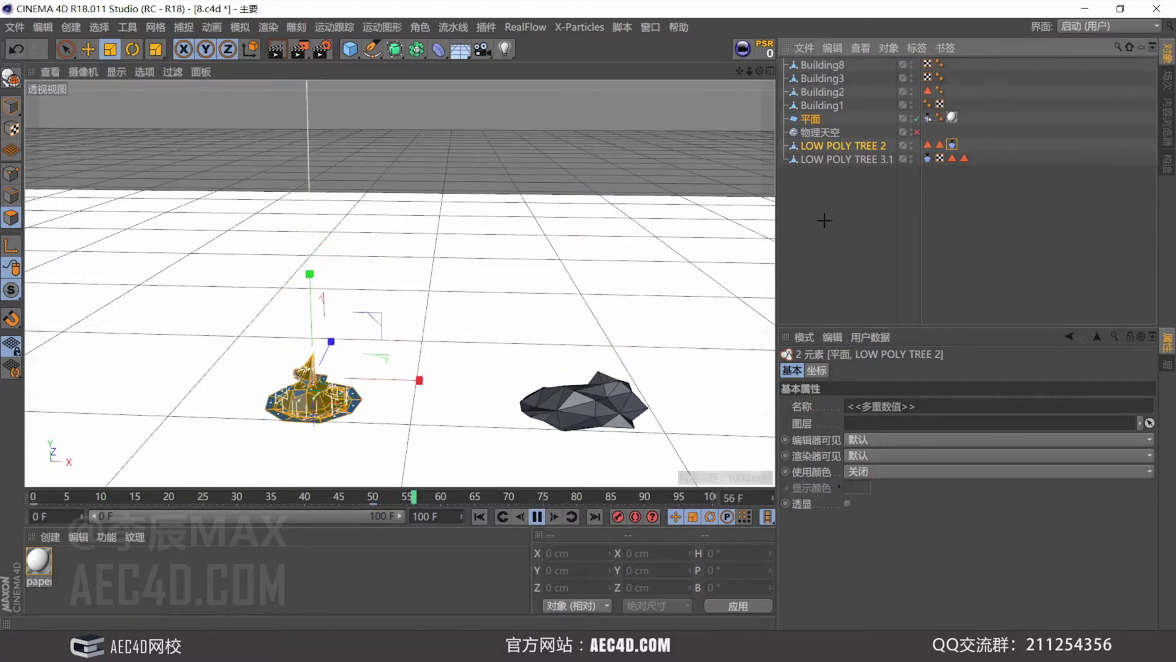
{"action": "left_click", "coordinate": [494, 464]}
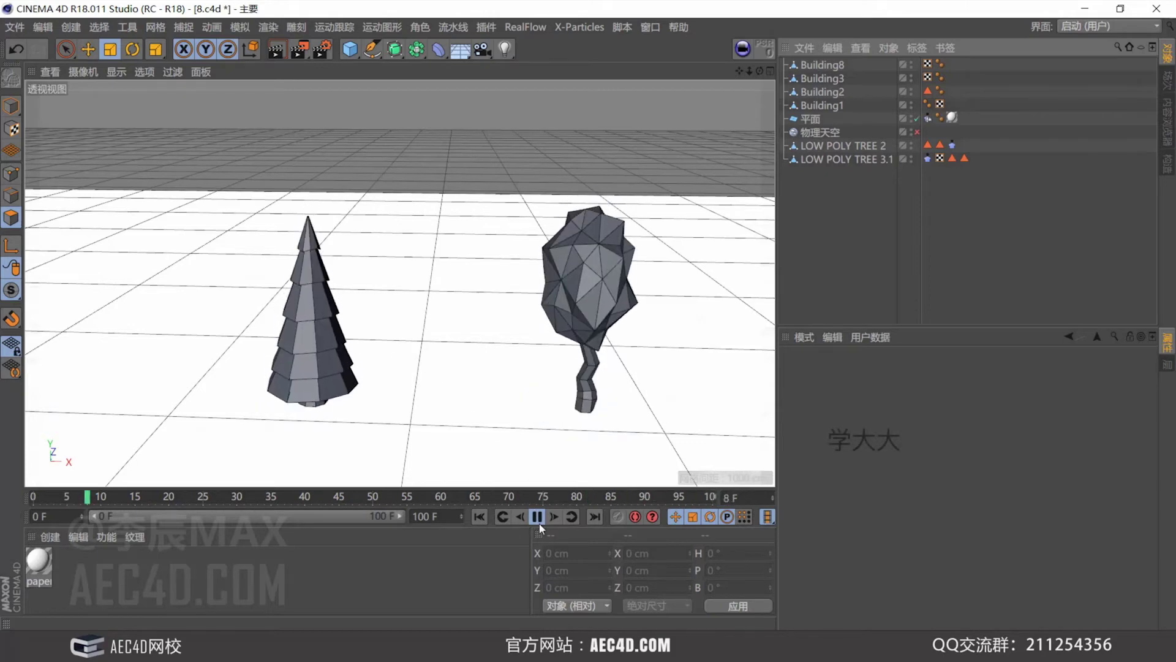
Display the Cloth tag properties of LOW POLY TREE 2, replay the collapse of both trees, and rewind to frame 0.
{"action": "left_click", "coordinate": [479, 517]}
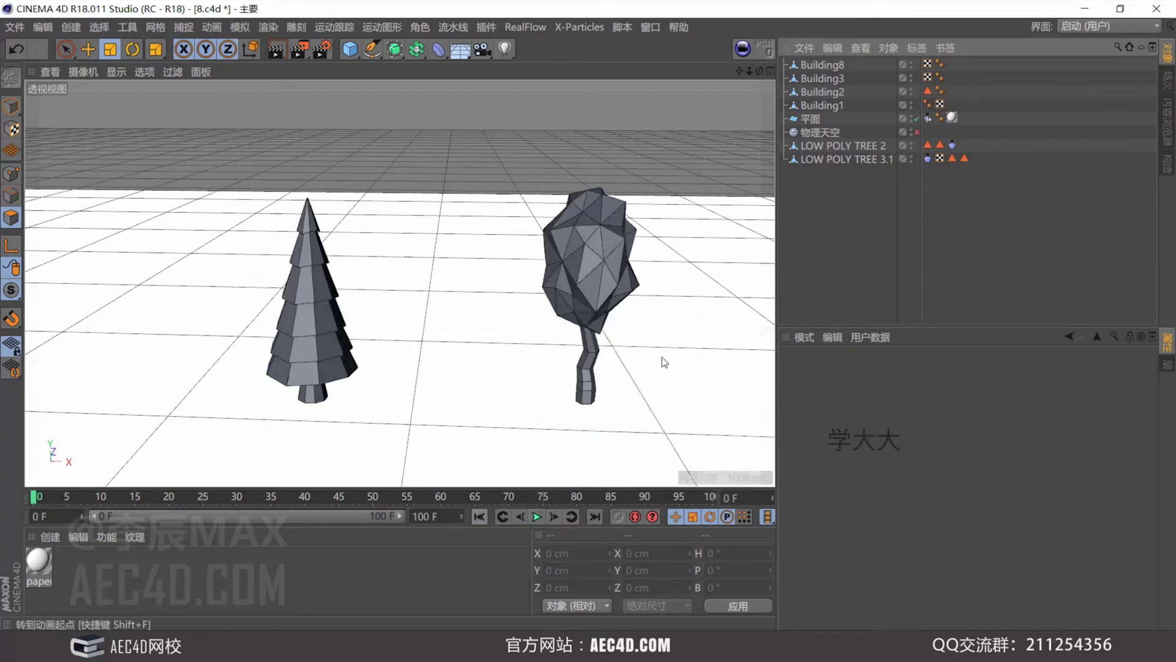
{"action": "left_click", "coordinate": [953, 145]}
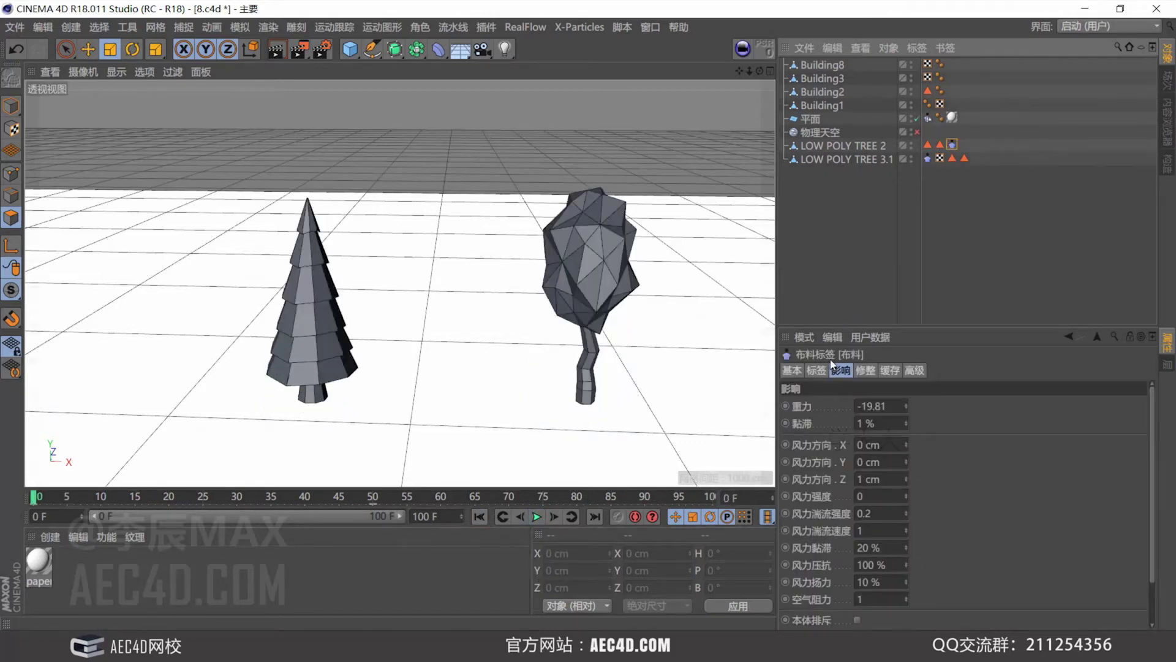
{"action": "left_click", "coordinate": [818, 370]}
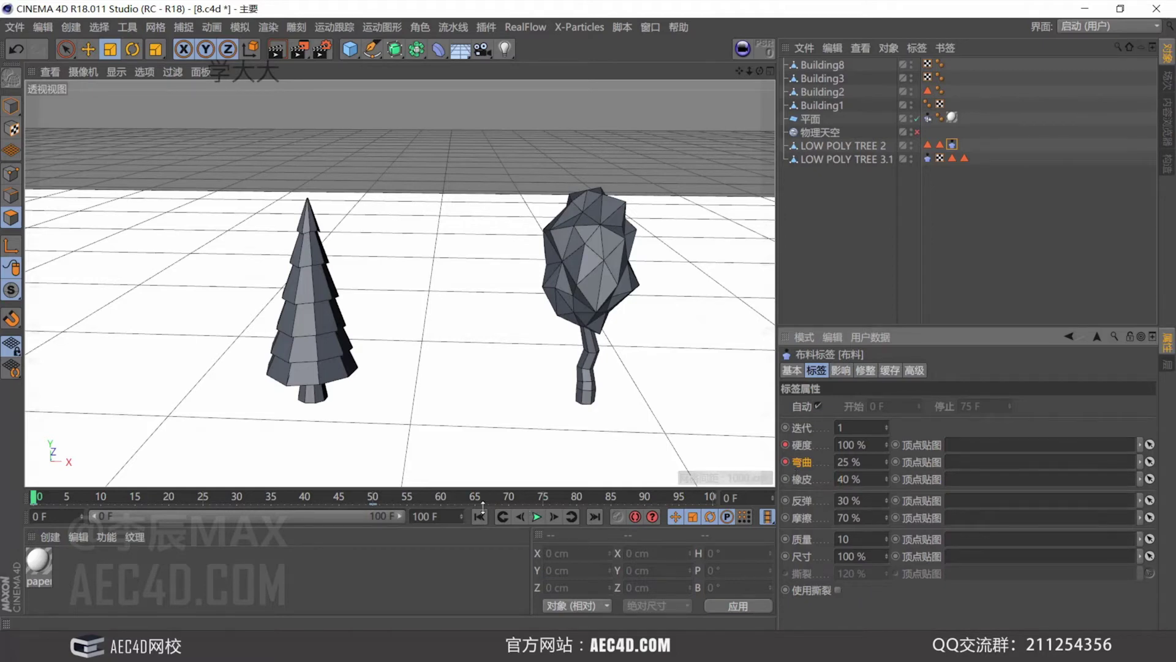
{"action": "left_click", "coordinate": [537, 517]}
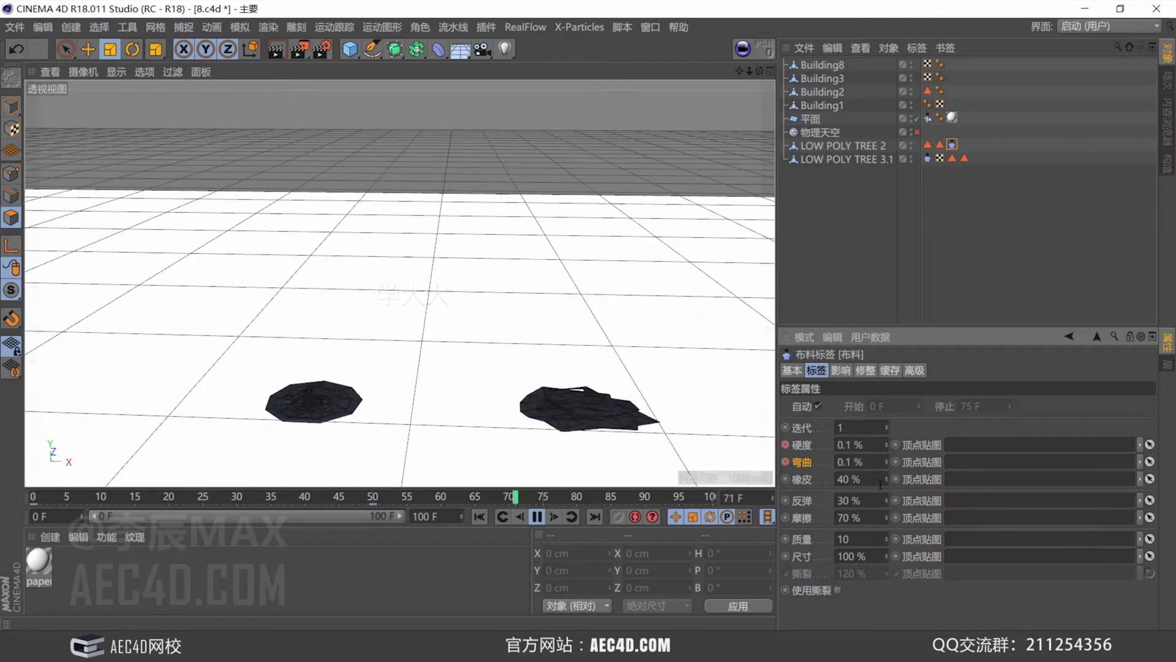
{"action": "left_click", "coordinate": [537, 517]}
{"action": "left_click", "coordinate": [479, 517]}
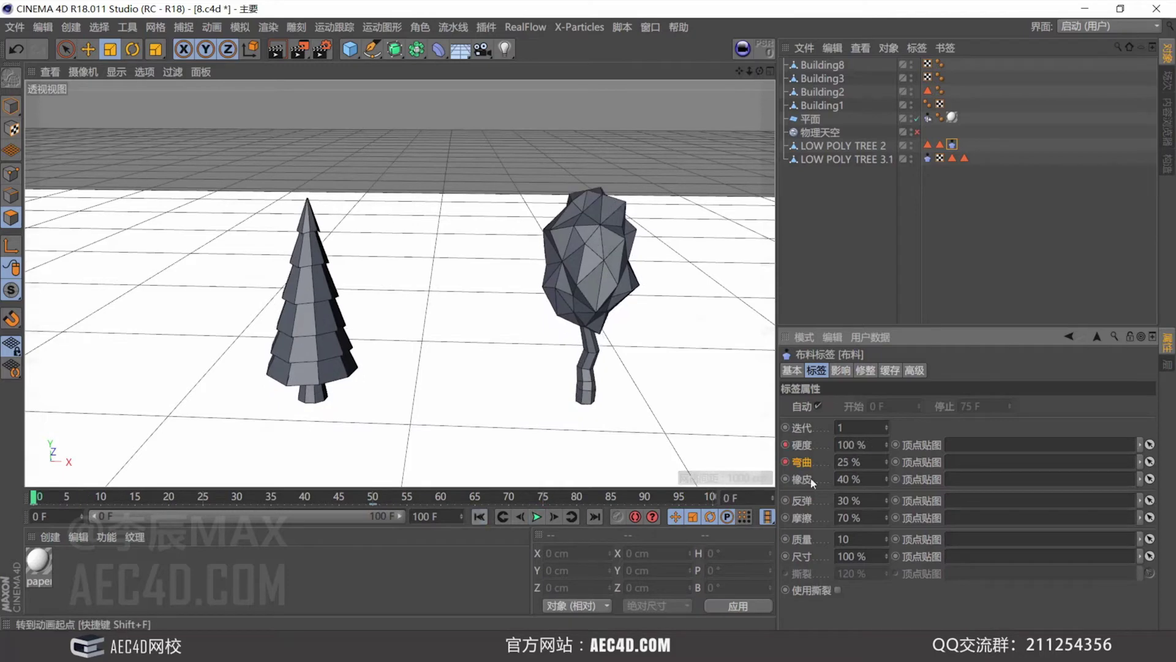
Set LOW POLY TREE 2's cloth rubber (橡皮) to 0 % and keyframe its stiffness (硬度) at 20 % on frame 0, and play the simulation.
{"action": "left_click", "coordinate": [886, 477]}
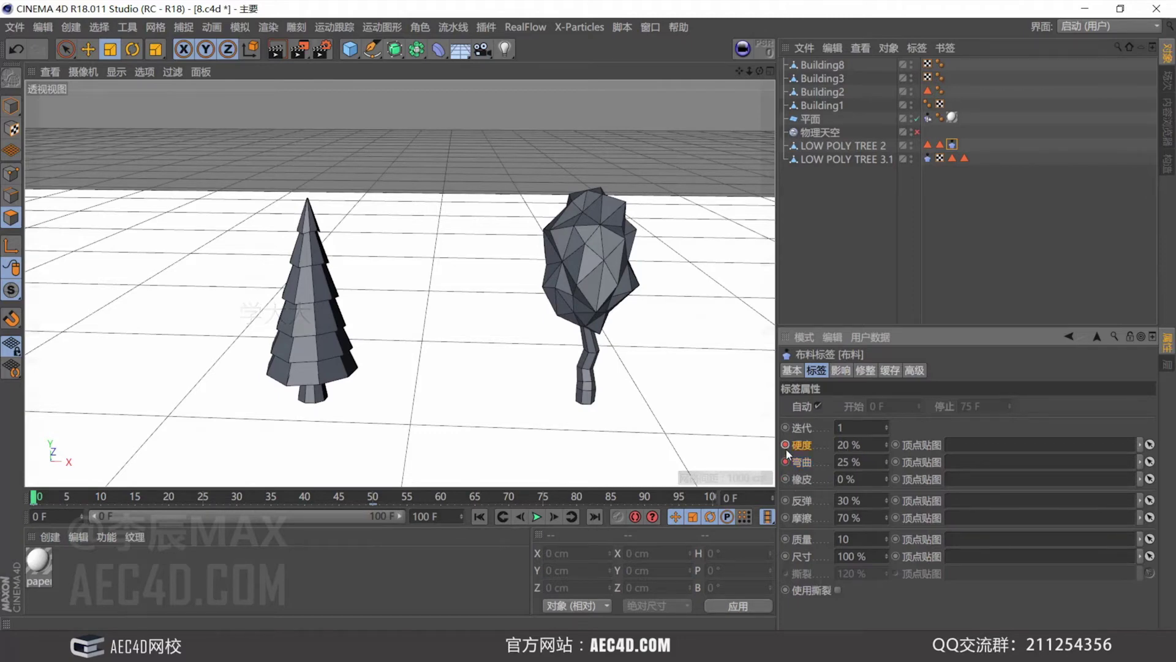
{"action": "left_click", "coordinate": [537, 517]}
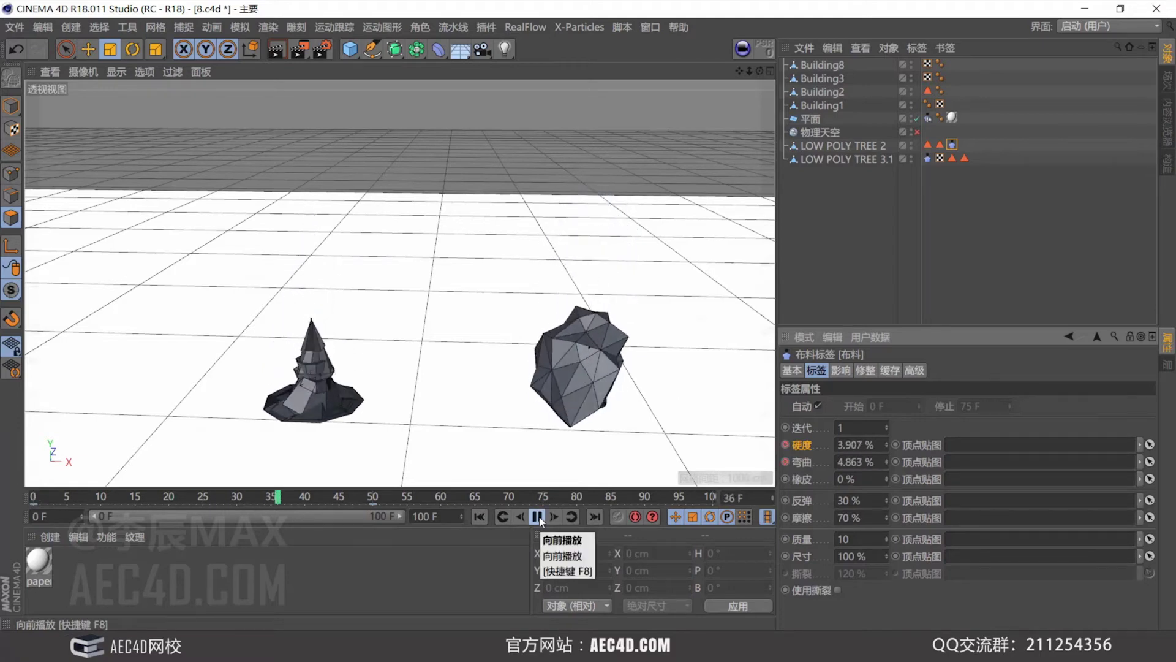
{"action": "left_click", "coordinate": [488, 520]}
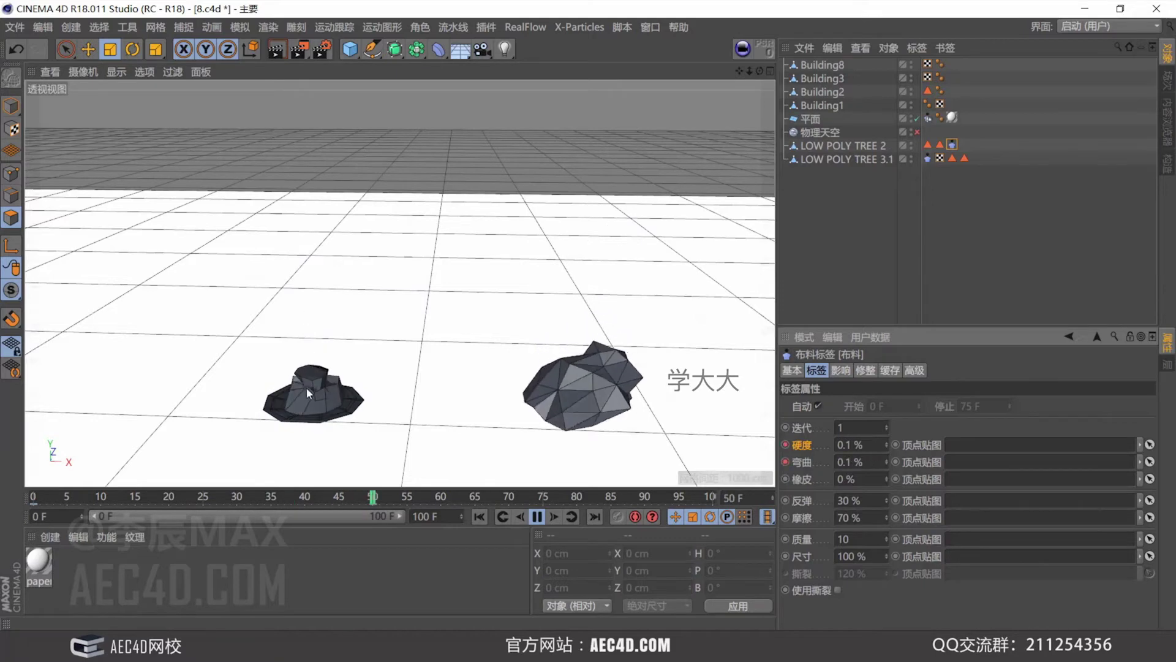
Keyframe LOW POLY TREE 2's cloth flexion (弯曲) at 80 % on frame 0 and replay the collapse several times.
{"action": "left_click", "coordinate": [480, 517]}
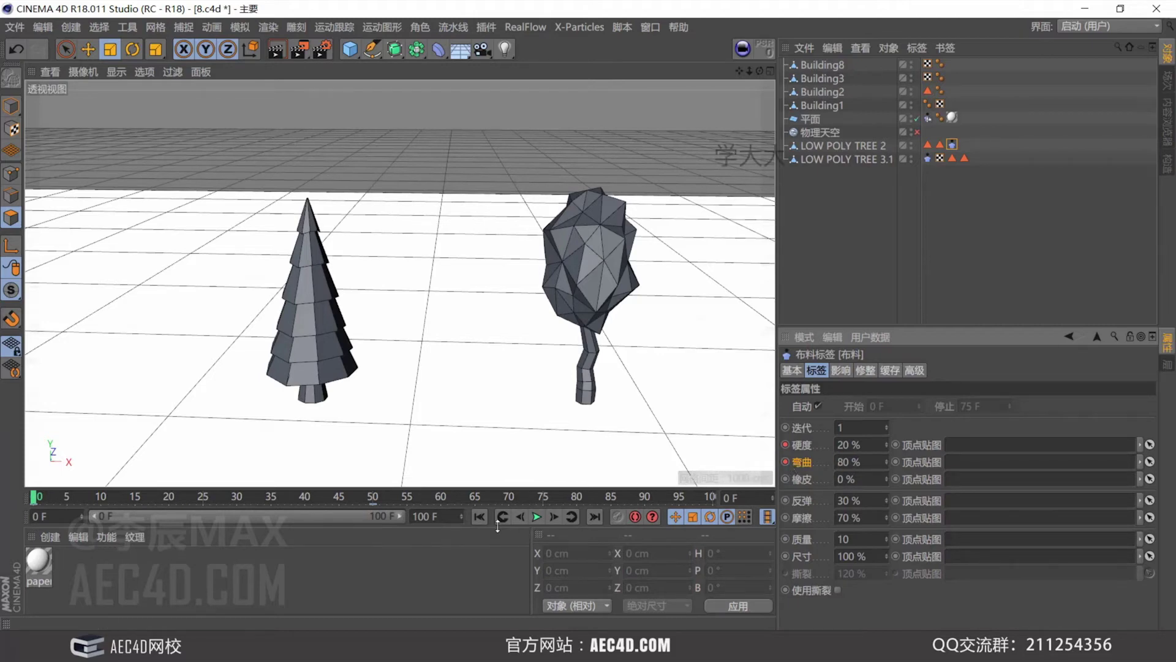
{"action": "left_click", "coordinate": [533, 516]}
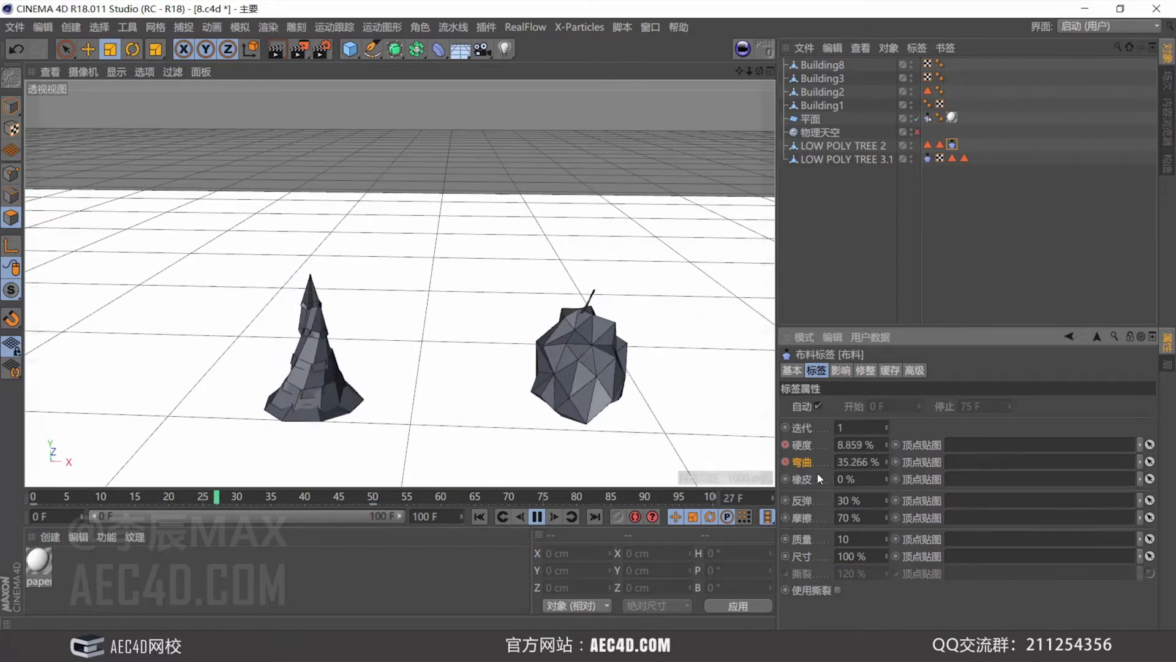
{"action": "left_click", "coordinate": [482, 516]}
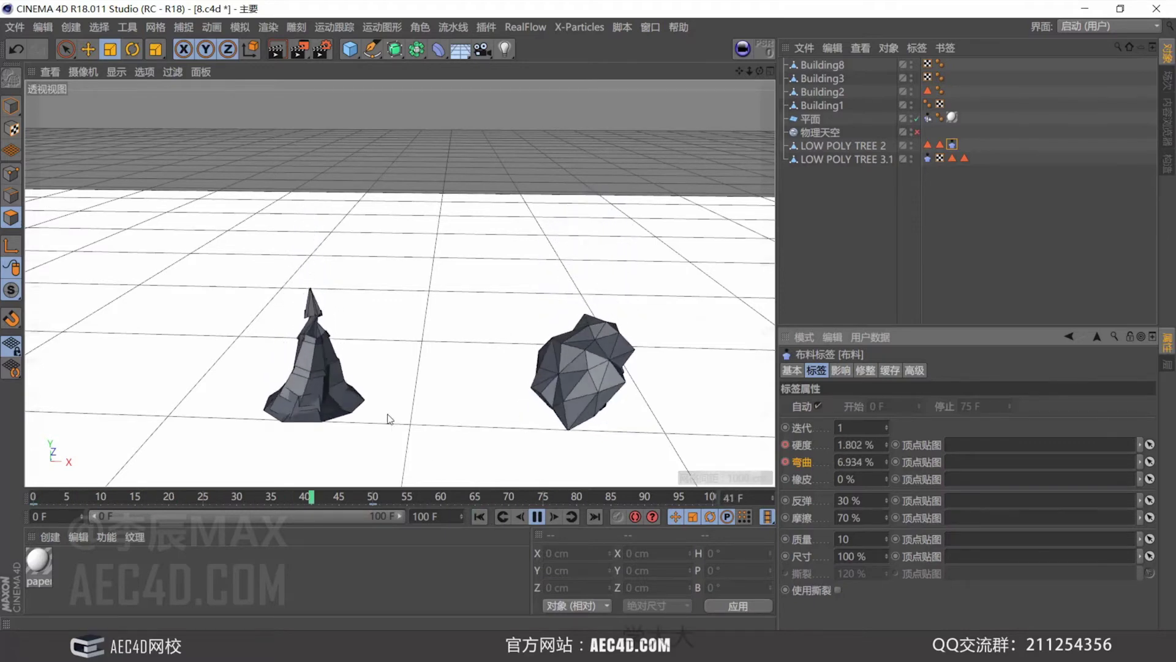
{"action": "left_click", "coordinate": [538, 516]}
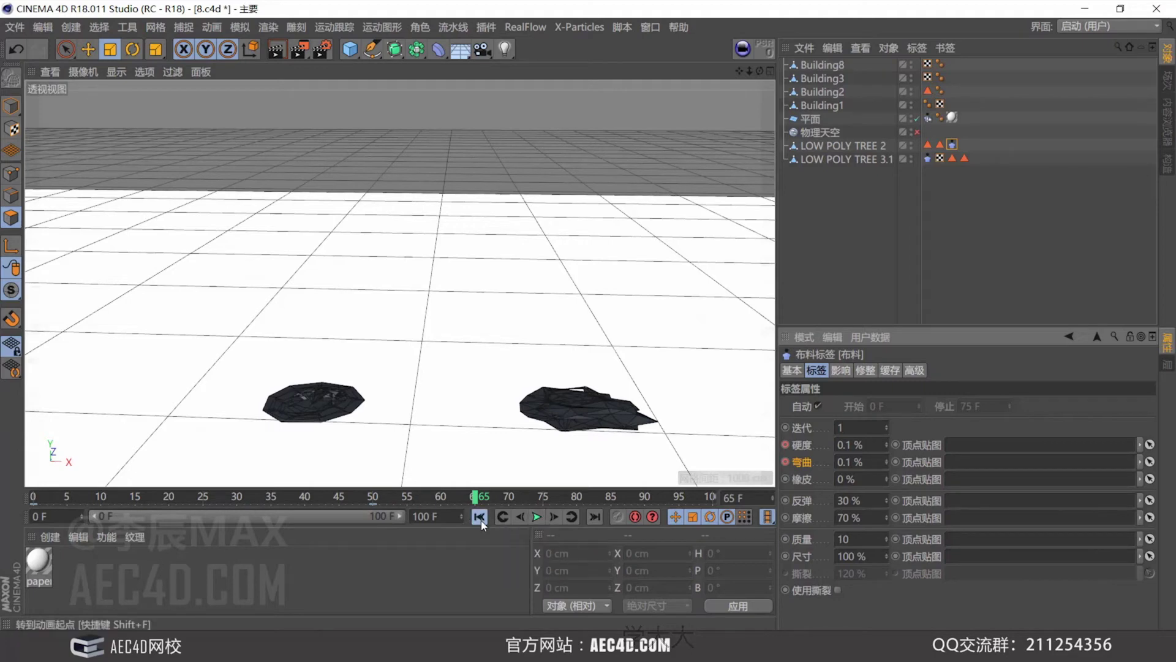
{"action": "left_click", "coordinate": [481, 518]}
{"action": "left_click", "coordinate": [537, 516]}
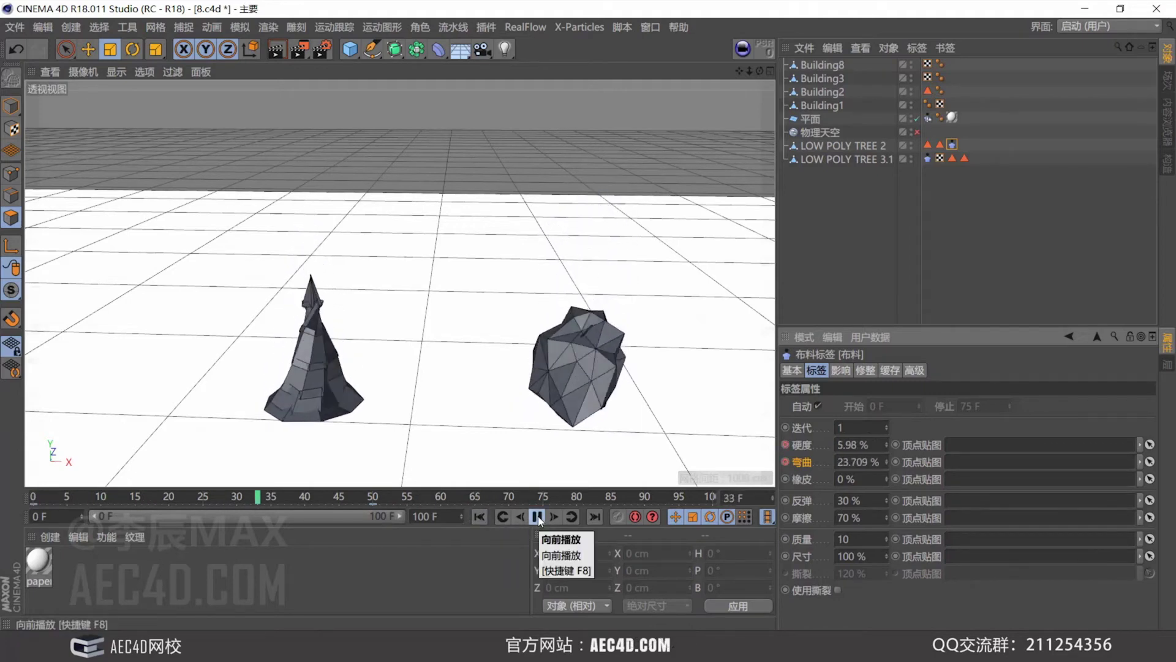
{"action": "left_click", "coordinate": [537, 517]}
Set LOW POLY TREE 2's cloth drag (黏滞) to 2 % and gravity (重力) to -29.81, playing the simulation after each change and rewinding.
{"action": "left_click", "coordinate": [865, 370]}
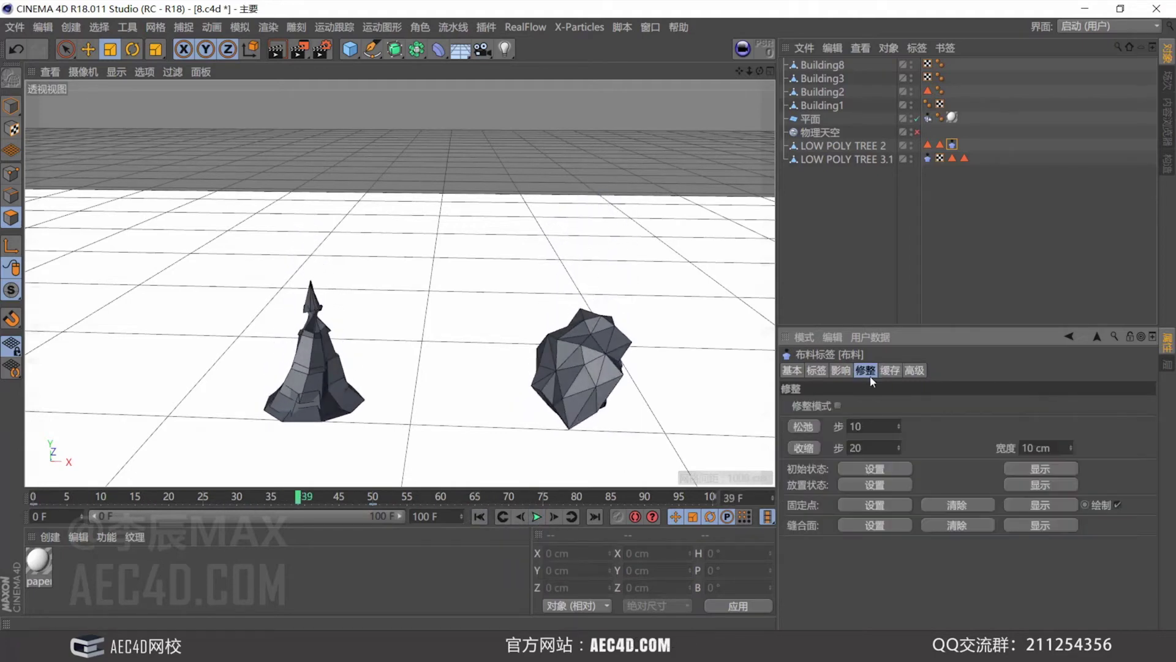
{"action": "left_click", "coordinate": [841, 370]}
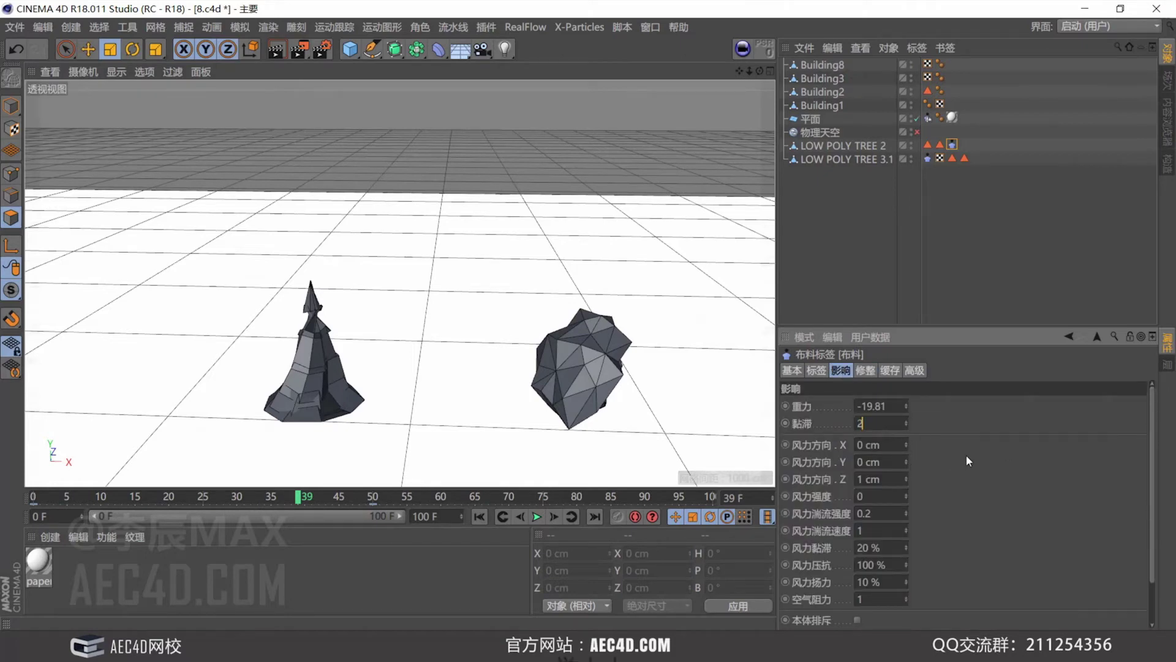
{"action": "left_click", "coordinate": [480, 516]}
{"action": "left_click", "coordinate": [537, 517]}
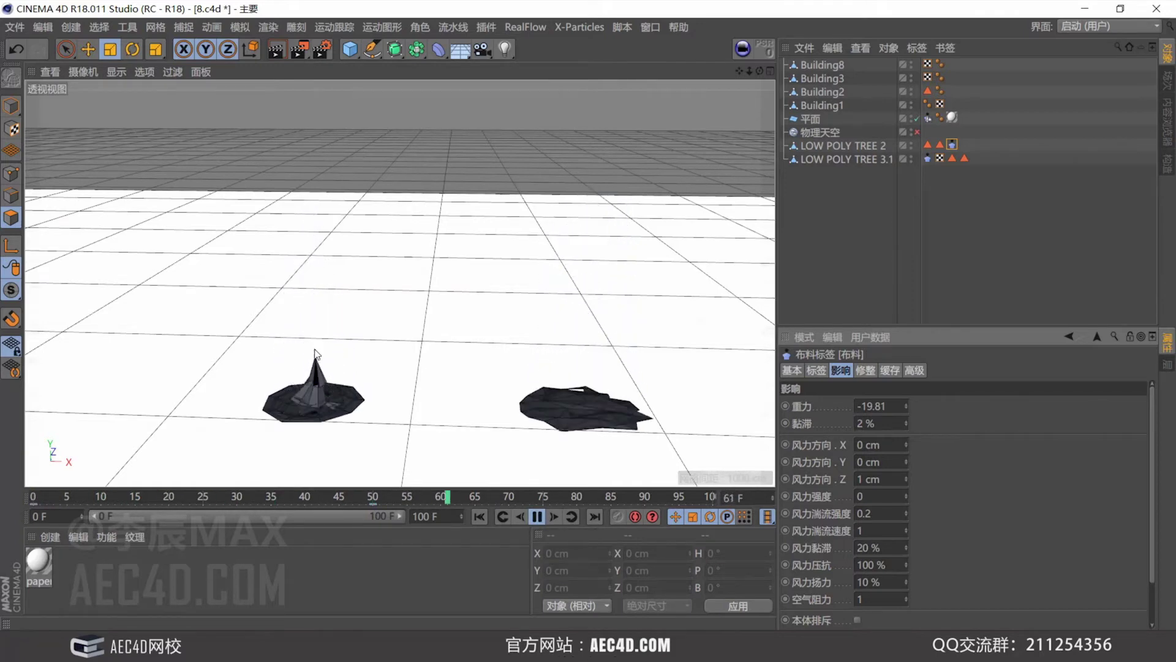
{"action": "left_click", "coordinate": [481, 516]}
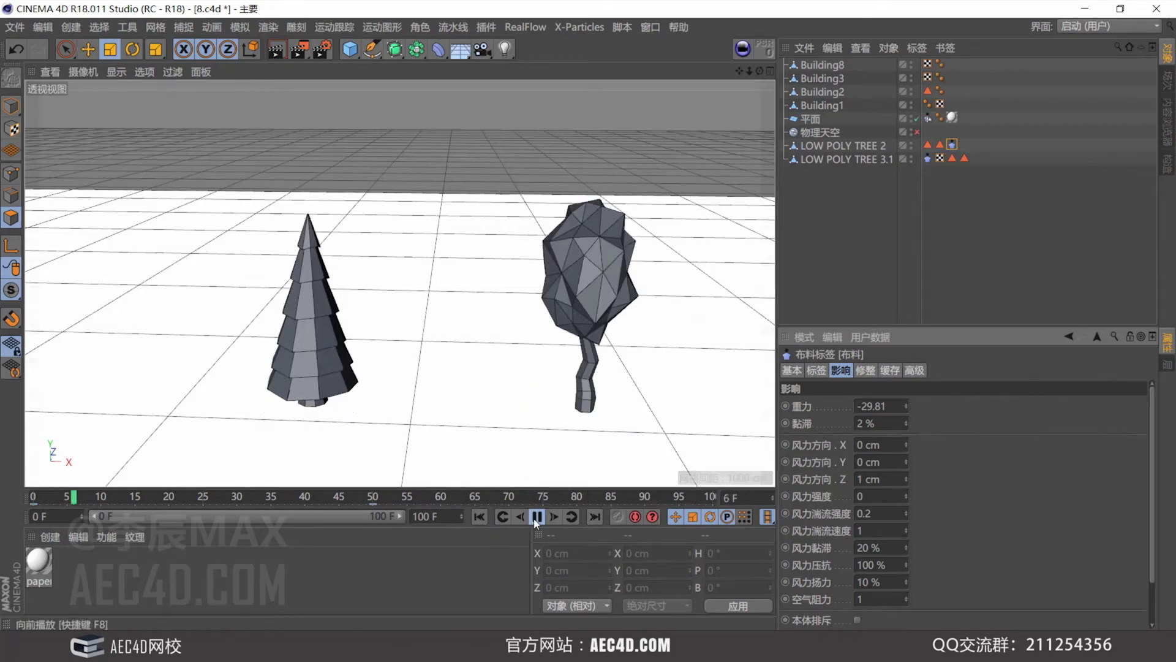
{"action": "left_click", "coordinate": [479, 516]}
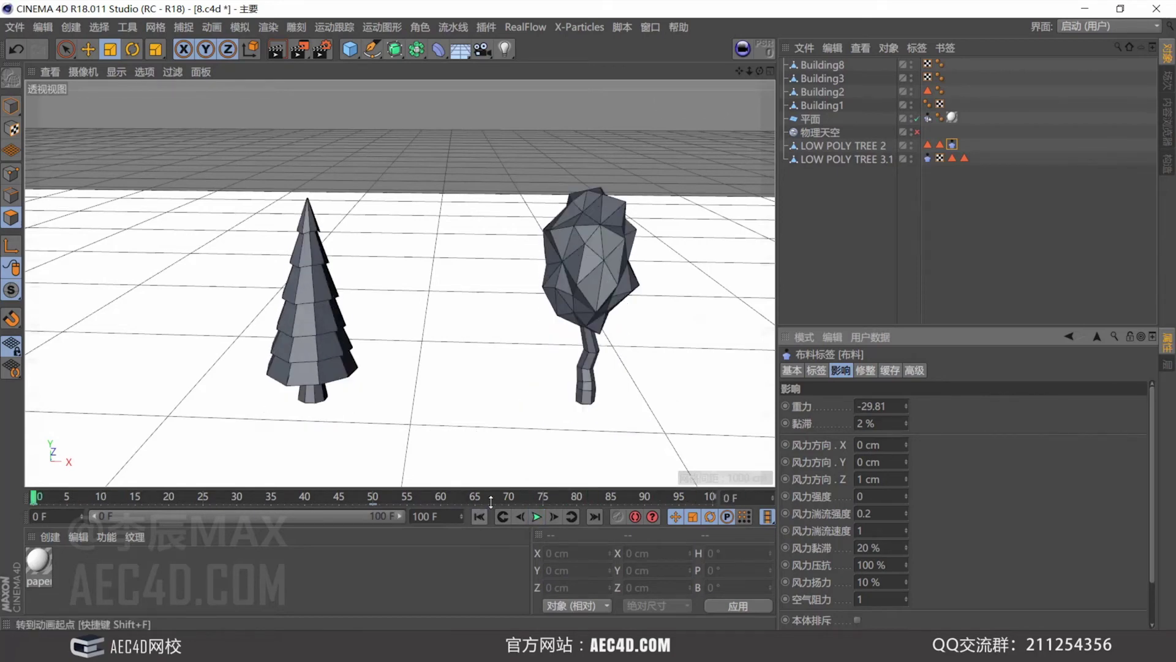
Triangulate the polygons of LOW POLY TREE 2, play the simulation of both trees, and rewind to frame 0.
{"action": "left_click", "coordinate": [827, 147]}
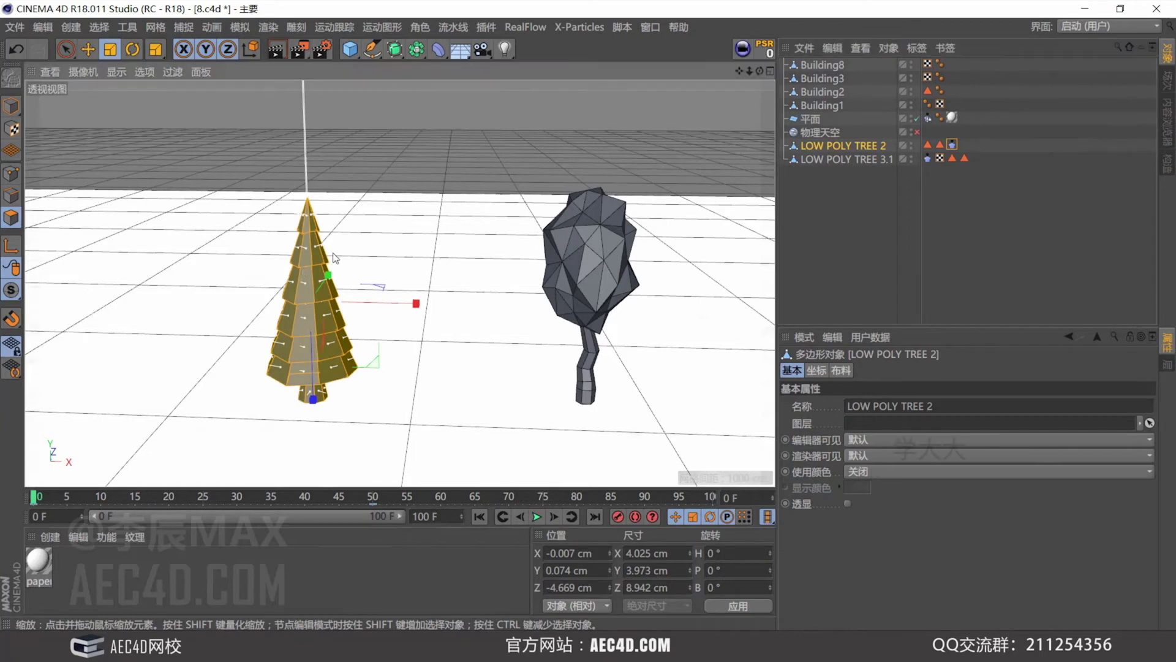
{"action": "right_click", "coordinate": [389, 222]}
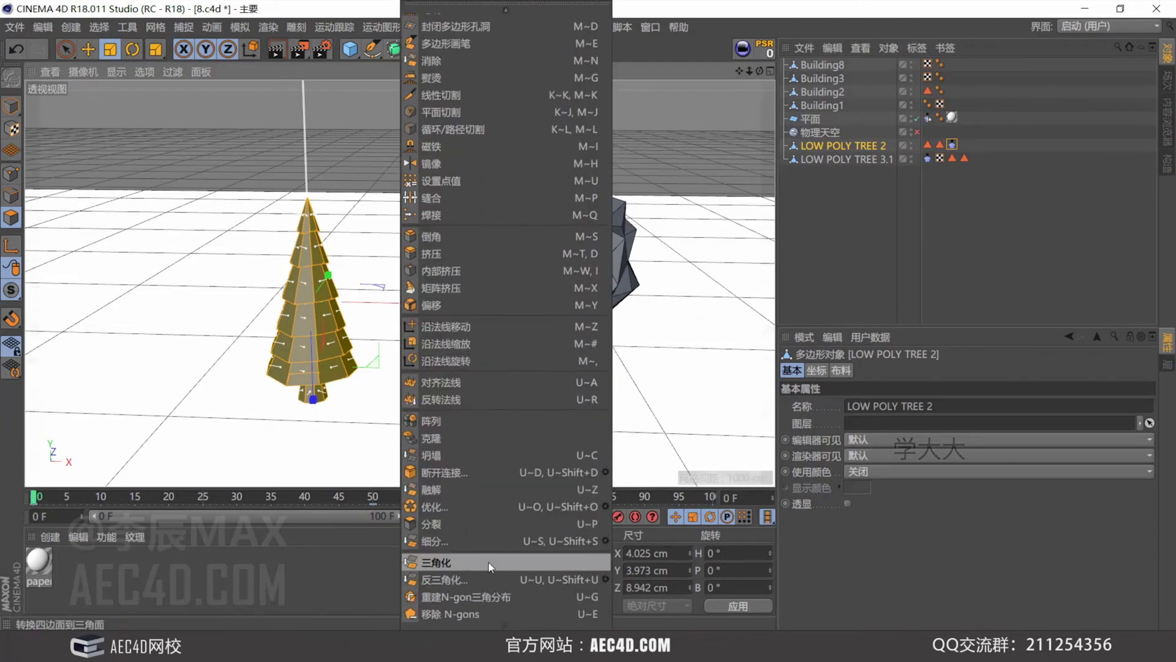
{"action": "left_click", "coordinate": [488, 562]}
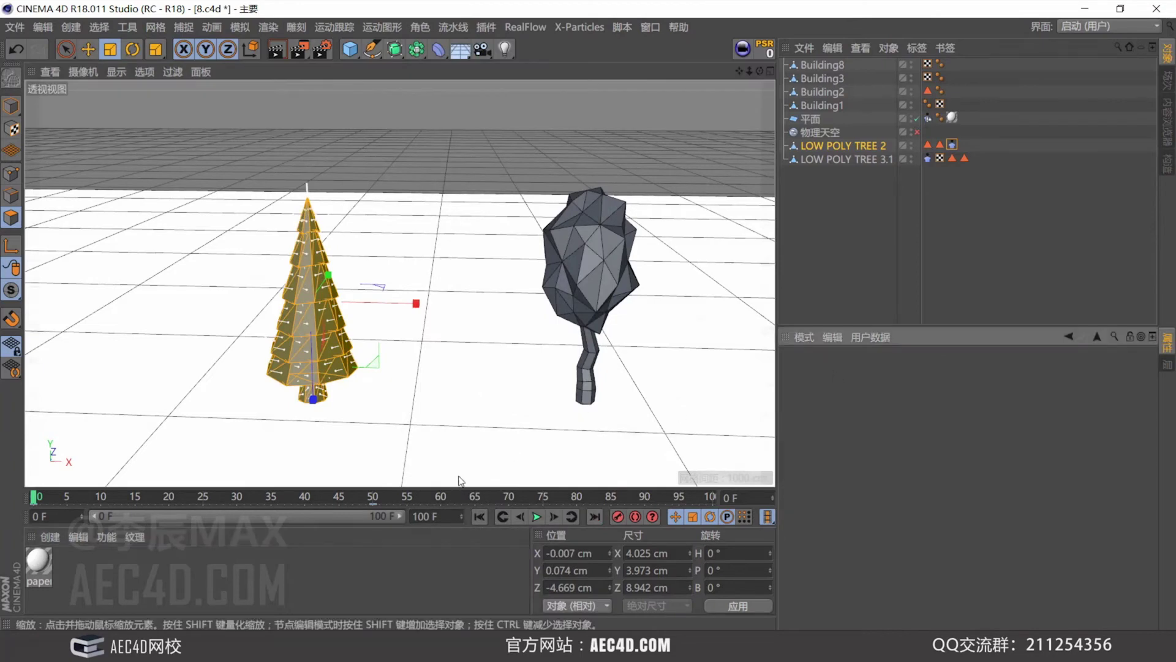
{"action": "left_click", "coordinate": [461, 480]}
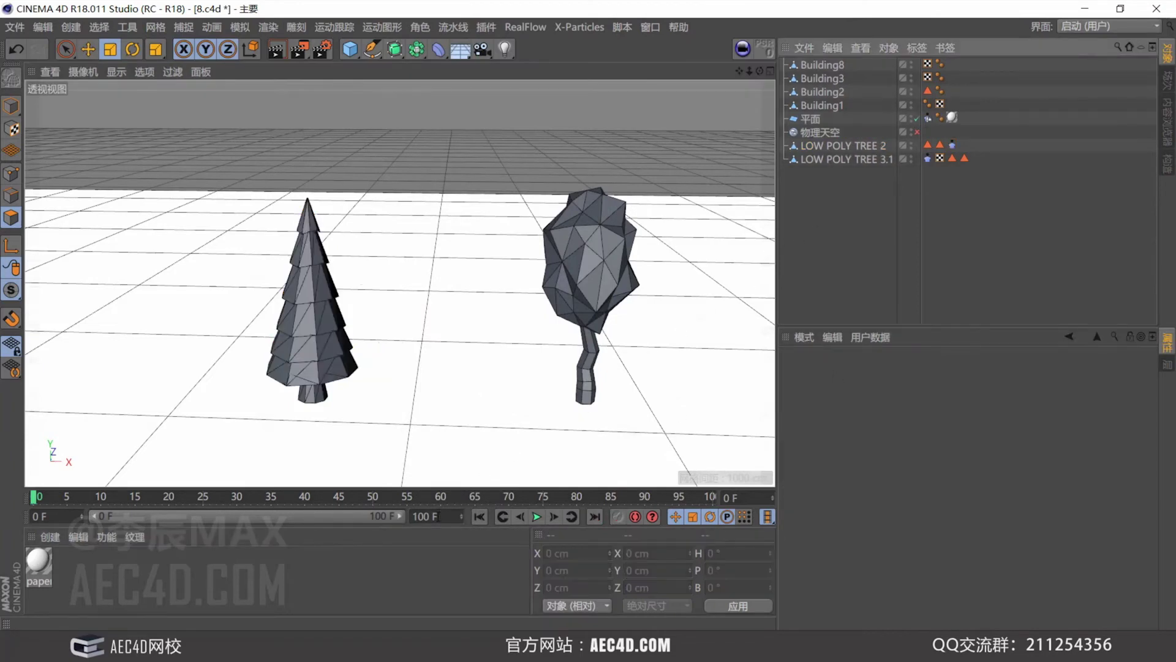
{"action": "left_click", "coordinate": [541, 516]}
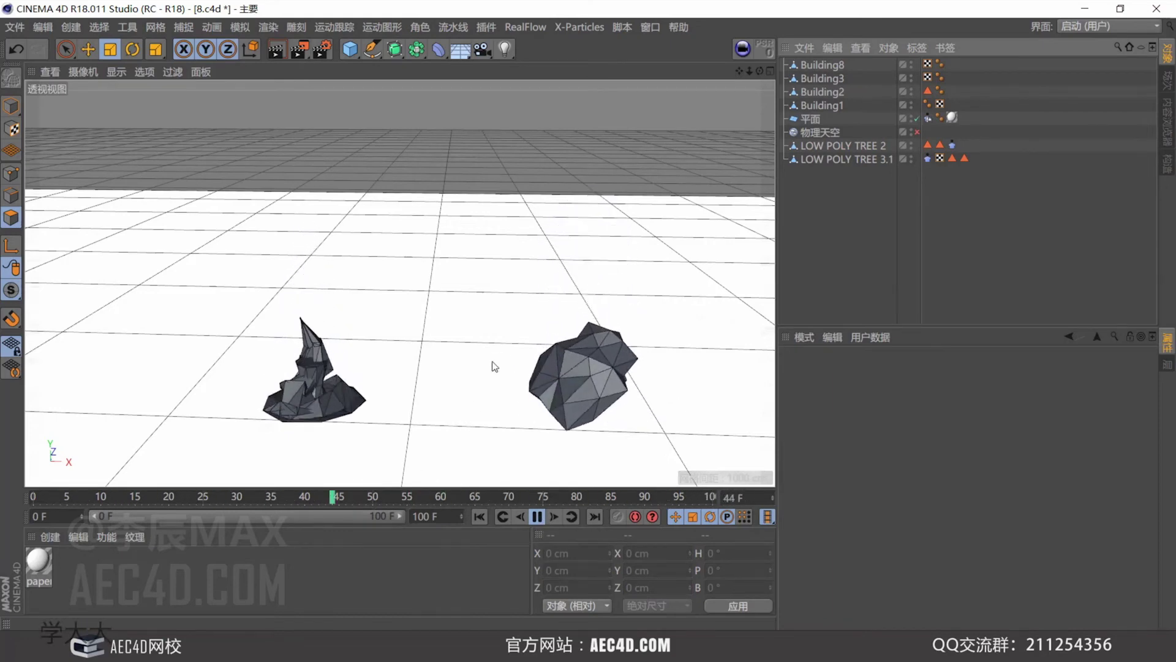
{"action": "left_click", "coordinate": [482, 514]}
{"action": "left_click", "coordinate": [521, 516]}
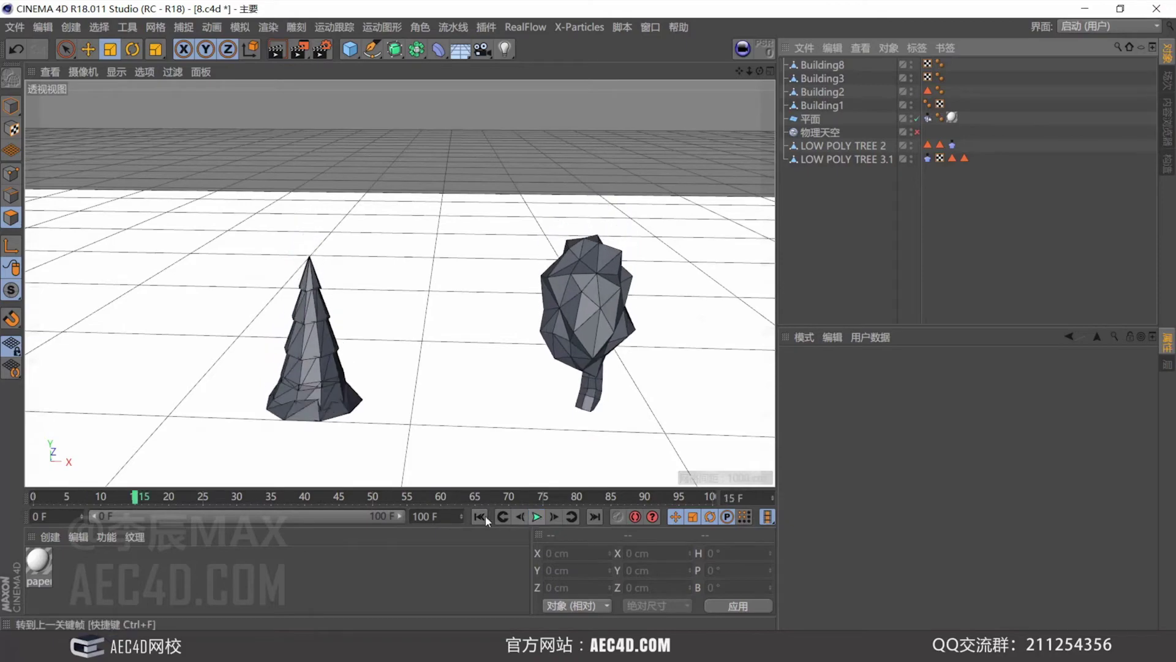
{"action": "left_click", "coordinate": [481, 516]}
Copy the Cloth tag from LOW POLY TREE 3.1 to Building1 and disable the Cloth tags of both trees.
{"action": "scroll", "coordinate": [506, 421], "scroll_direction": "down", "scroll_amount": 5}
{"action": "scroll", "coordinate": [415, 278], "scroll_direction": "up", "scroll_amount": 10}
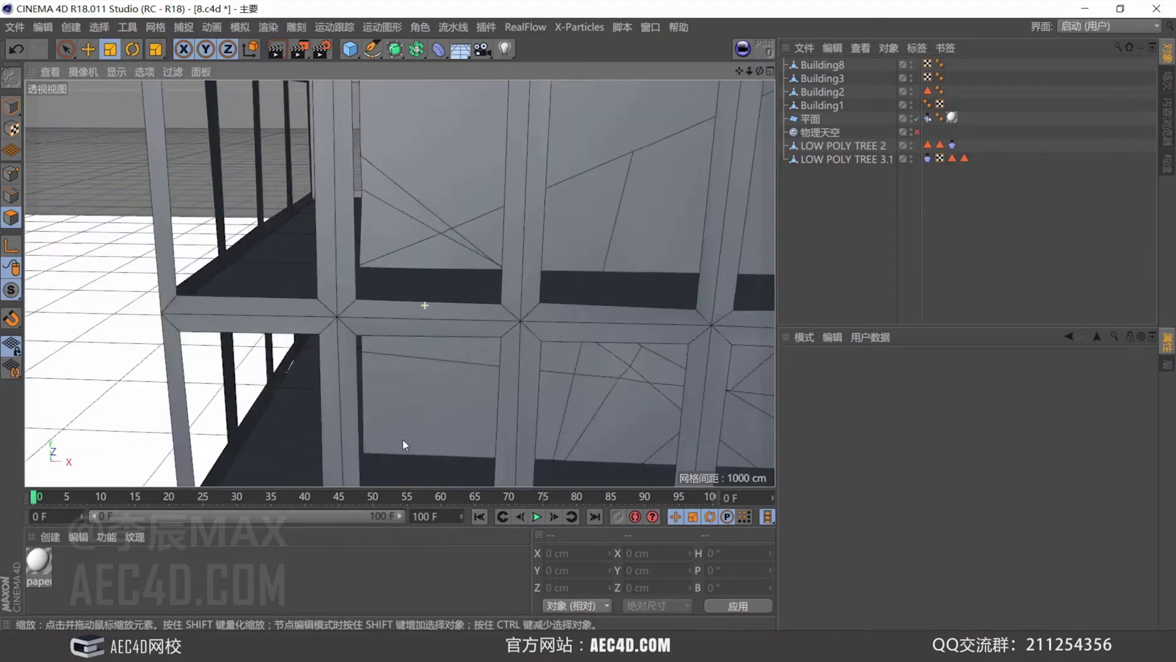
{"action": "scroll", "coordinate": [403, 439], "scroll_direction": "down", "scroll_amount": 8}
{"action": "scroll", "coordinate": [485, 327], "scroll_direction": "up", "scroll_amount": 2}
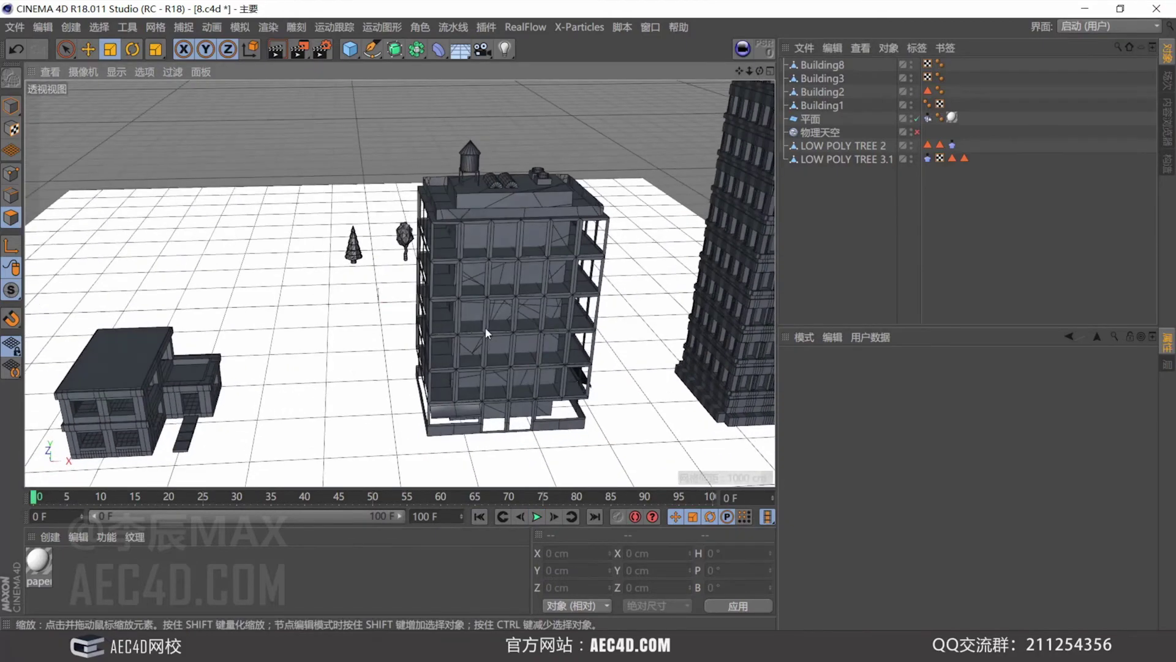
{"action": "scroll", "coordinate": [485, 327], "scroll_direction": "down", "scroll_amount": 5}
{"action": "scroll", "coordinate": [527, 275], "scroll_direction": "up", "scroll_amount": 4}
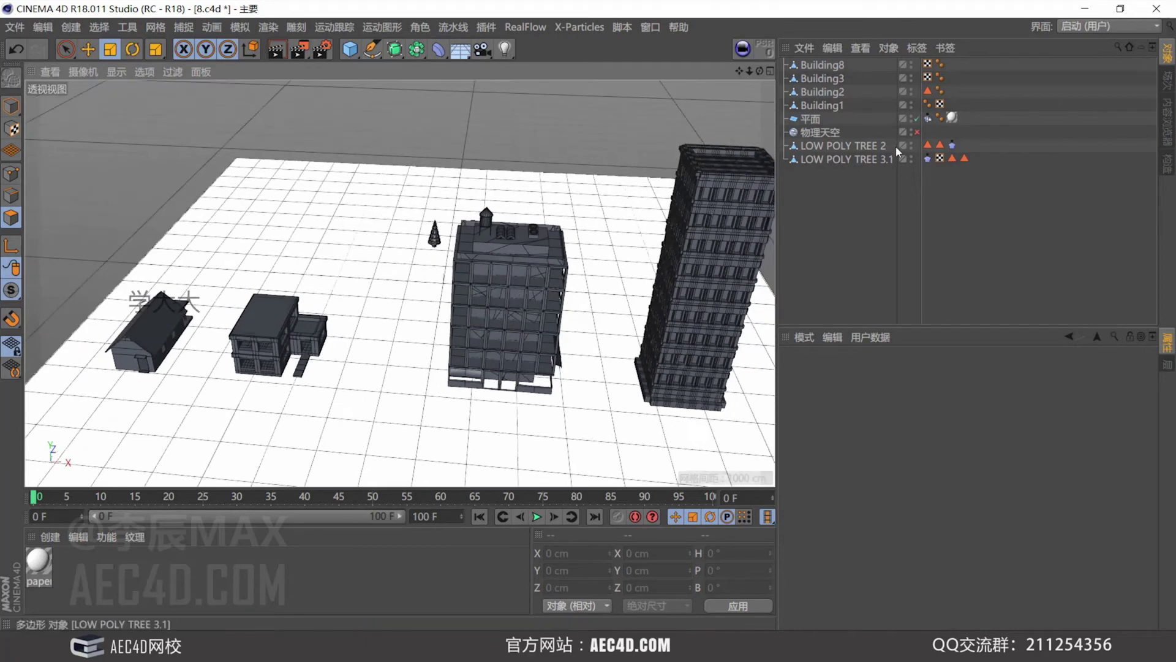
{"action": "left_click", "coordinate": [952, 144]}
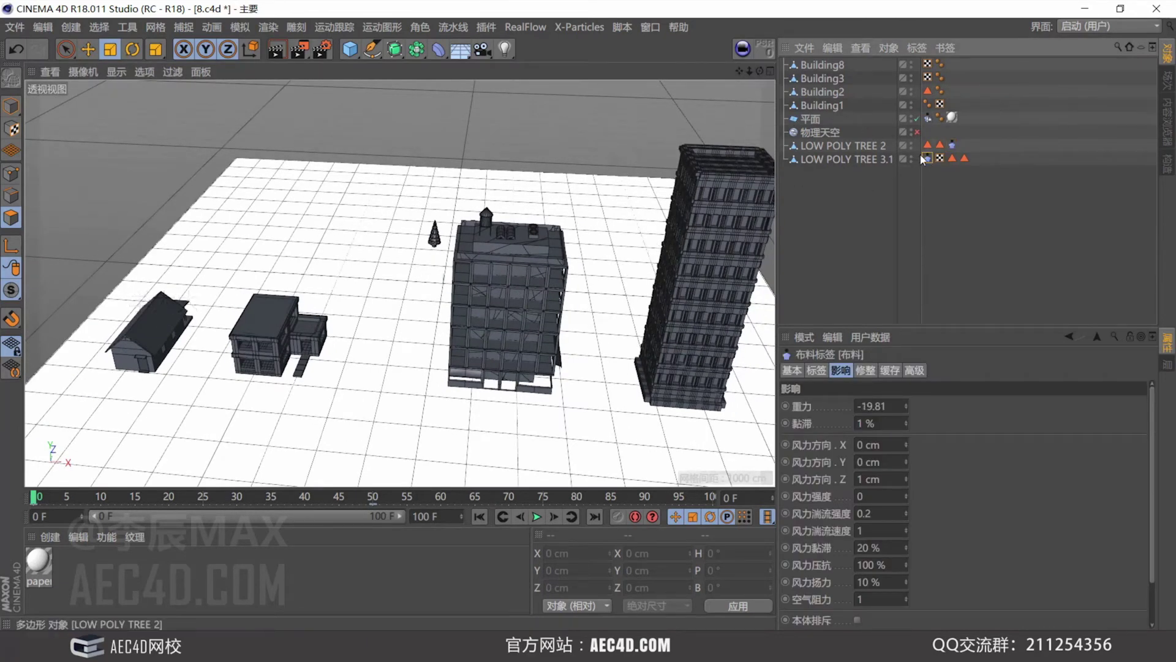
{"action": "left_click_drag", "start_coordinate": [950, 101], "coordinate": [950, 103], "text": "ctrl"}
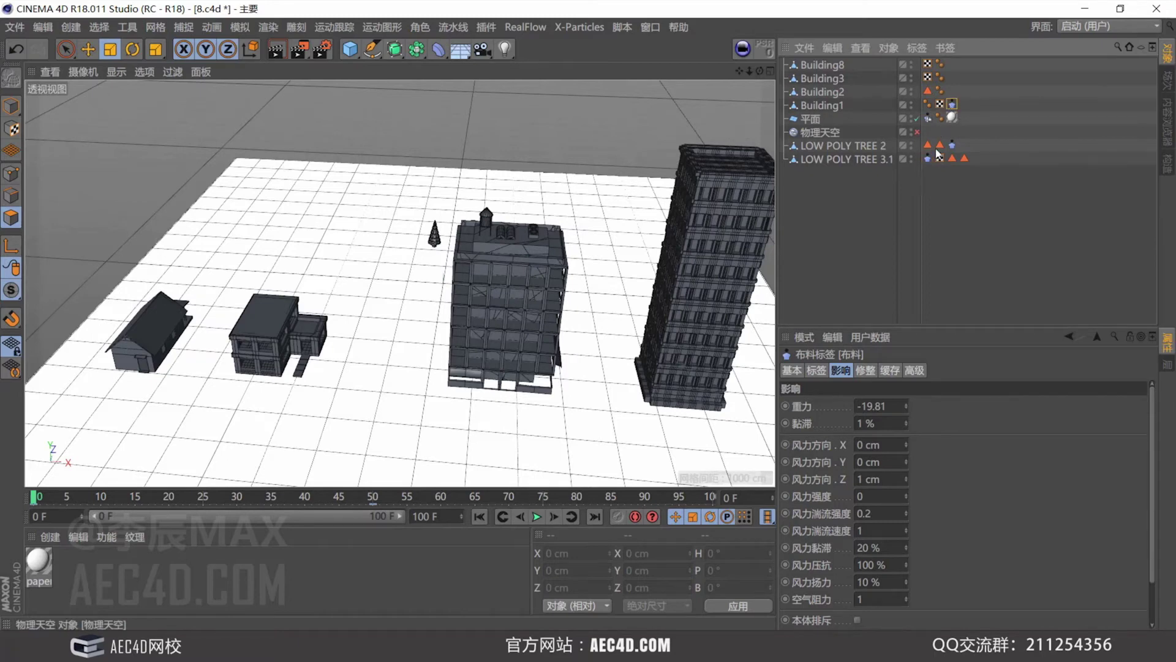
{"action": "left_click", "coordinate": [953, 145]}
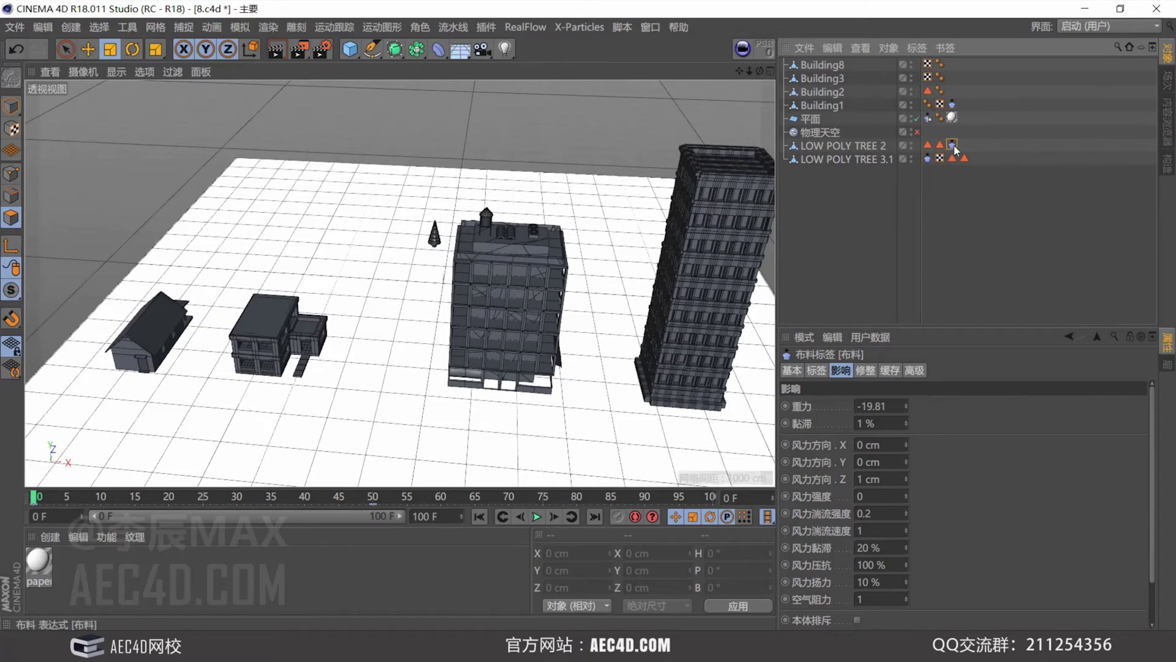
{"action": "left_click", "coordinate": [792, 370]}
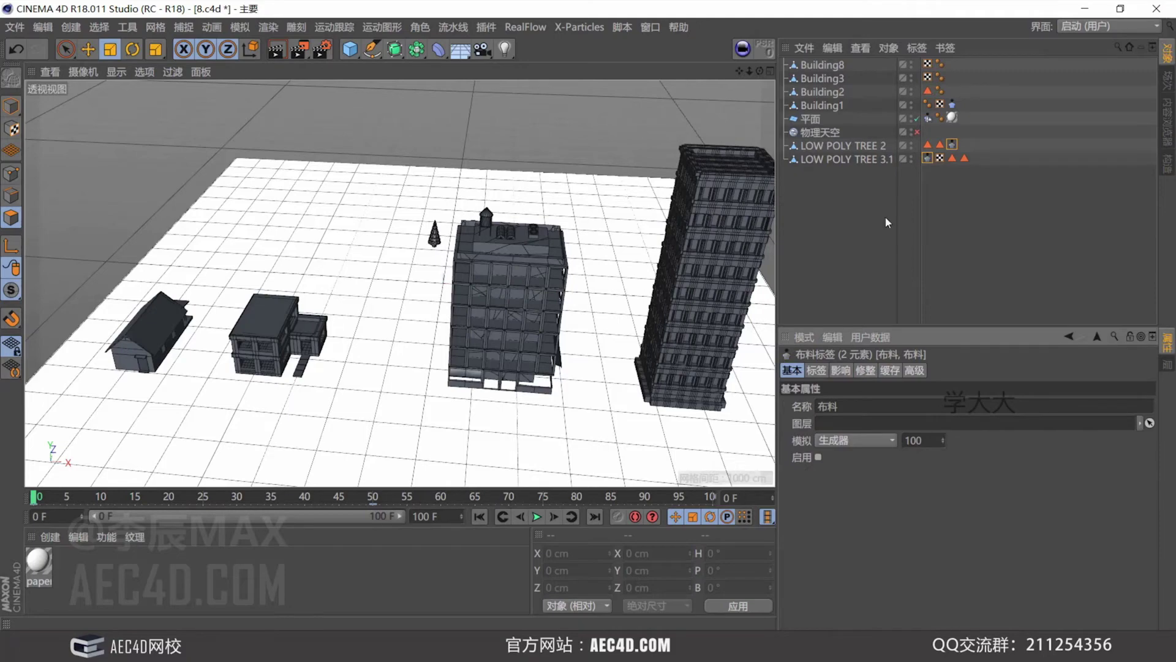
Play the cloth simulation of Building1 from a closer view, rewind to frame 0, and replay it with Building1 selected.
{"action": "scroll", "coordinate": [495, 320], "scroll_direction": "up", "scroll_amount": 5}
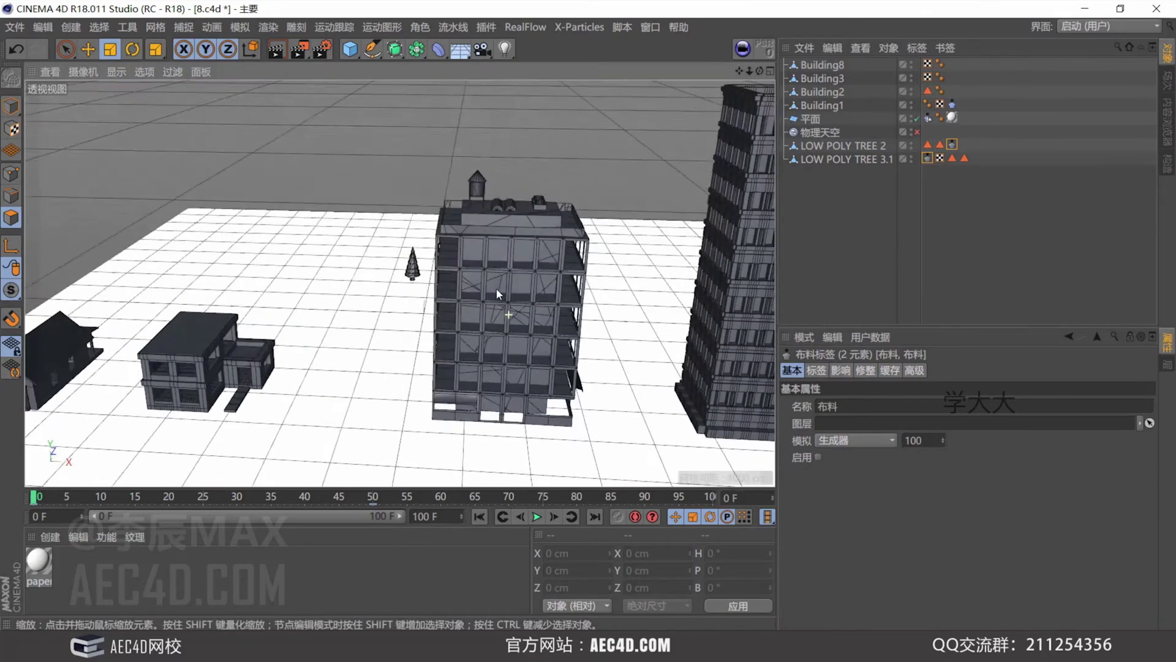
{"action": "scroll", "coordinate": [499, 294], "scroll_direction": "down", "scroll_amount": 1}
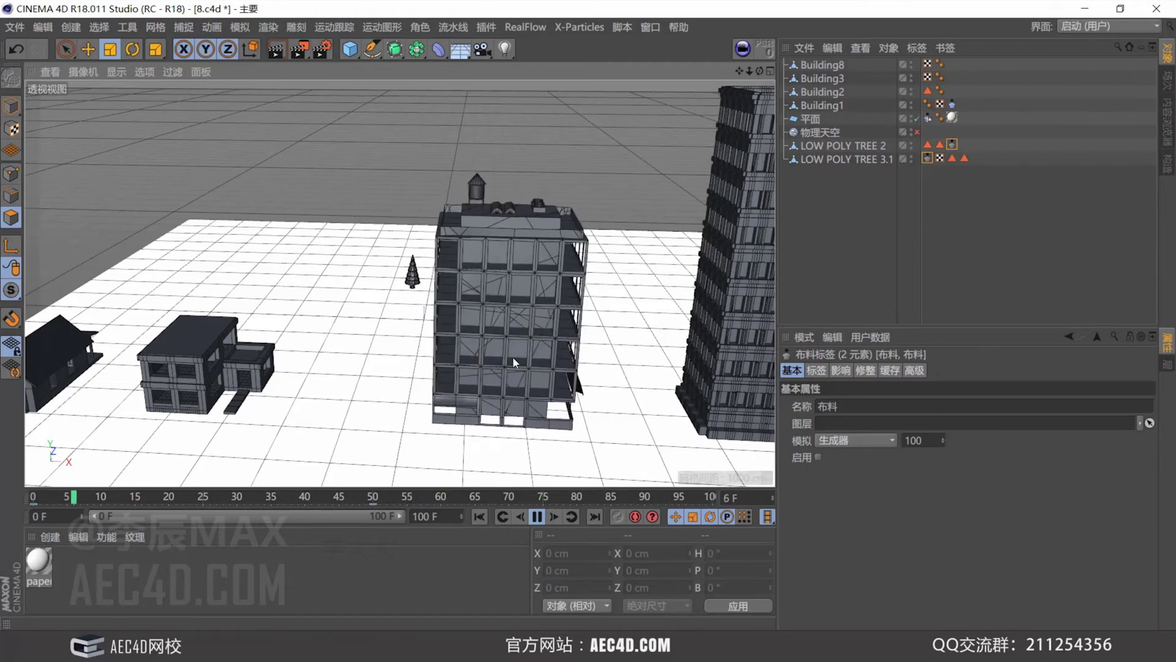
{"action": "left_click", "coordinate": [537, 517]}
{"action": "left_click", "coordinate": [479, 516]}
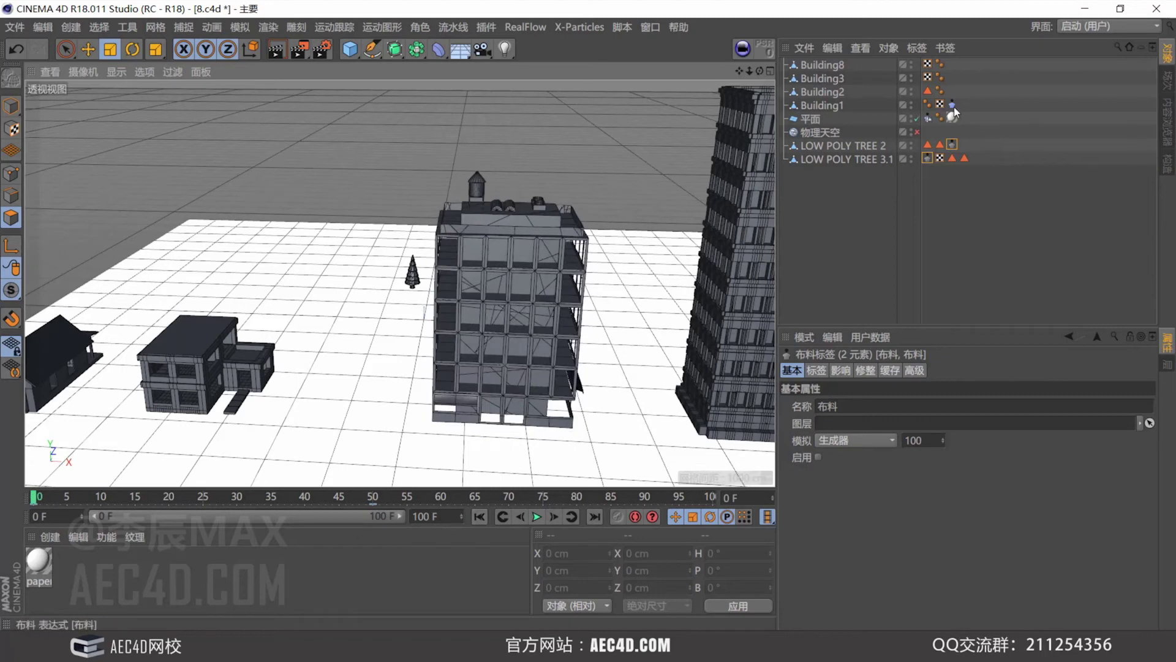
{"action": "left_click", "coordinate": [826, 107]}
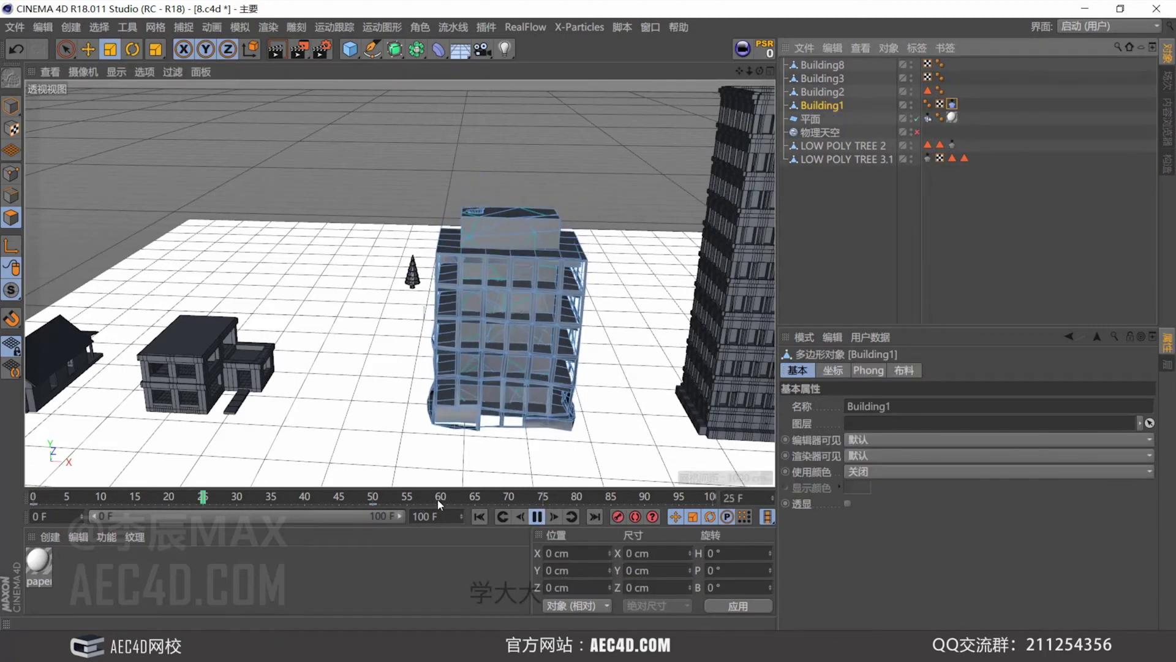
Stop the playback of Building1's simulation and examine the influence (影响) and tag (标签) properties of its Cloth tag.
{"action": "left_click", "coordinate": [538, 516]}
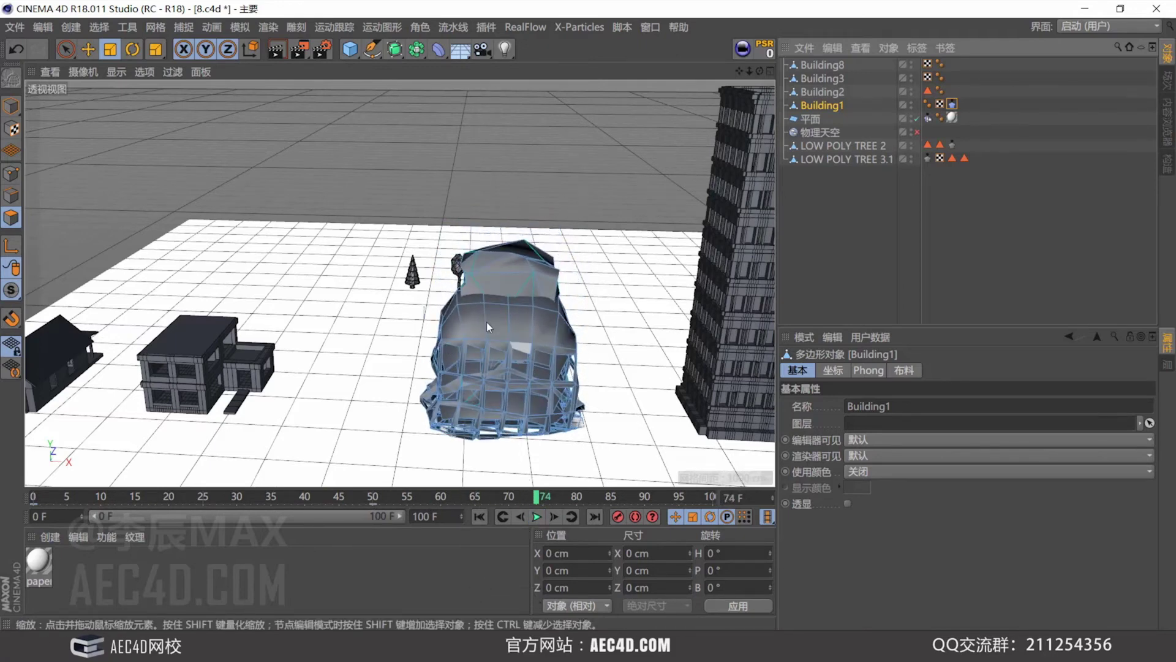
{"action": "mouse_move", "coordinate": [498, 293]}
{"action": "left_mouse_down", "text": "alt"}
{"action": "mouse_move", "coordinate": [527, 314]}
{"action": "mouse_move", "coordinate": [503, 306]}
{"action": "mouse_move", "coordinate": [516, 321]}
{"action": "mouse_move", "coordinate": [512, 312]}
{"action": "left_mouse_up", "text": "alt"}
{"action": "left_click", "coordinate": [952, 104]}
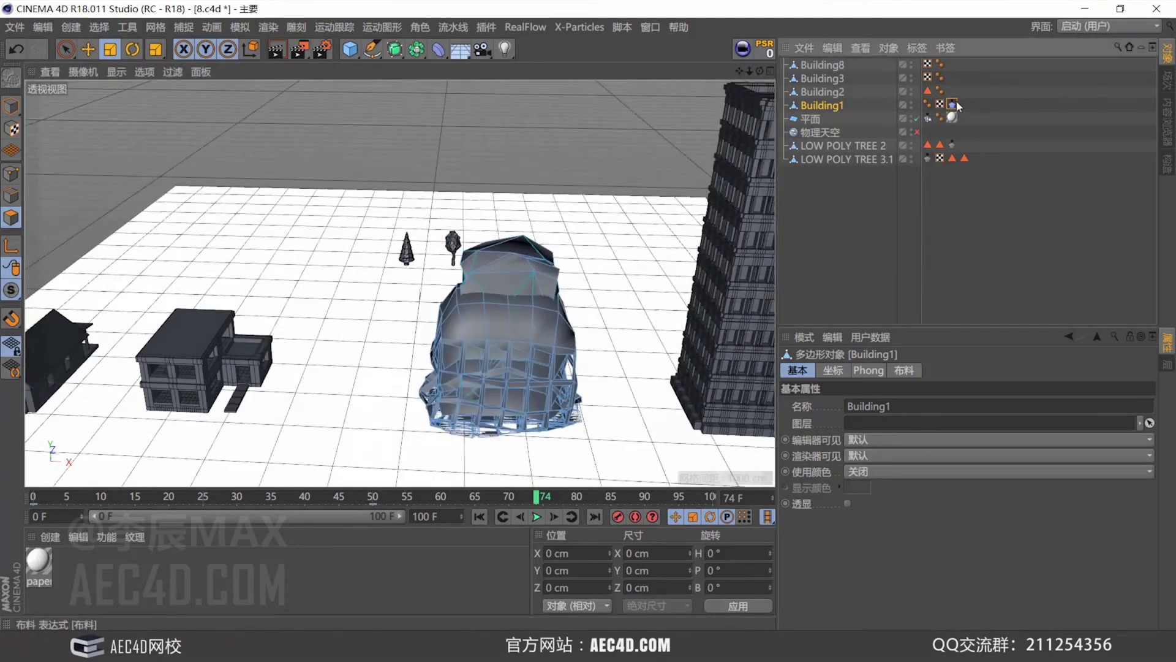
{"action": "left_click", "coordinate": [839, 371]}
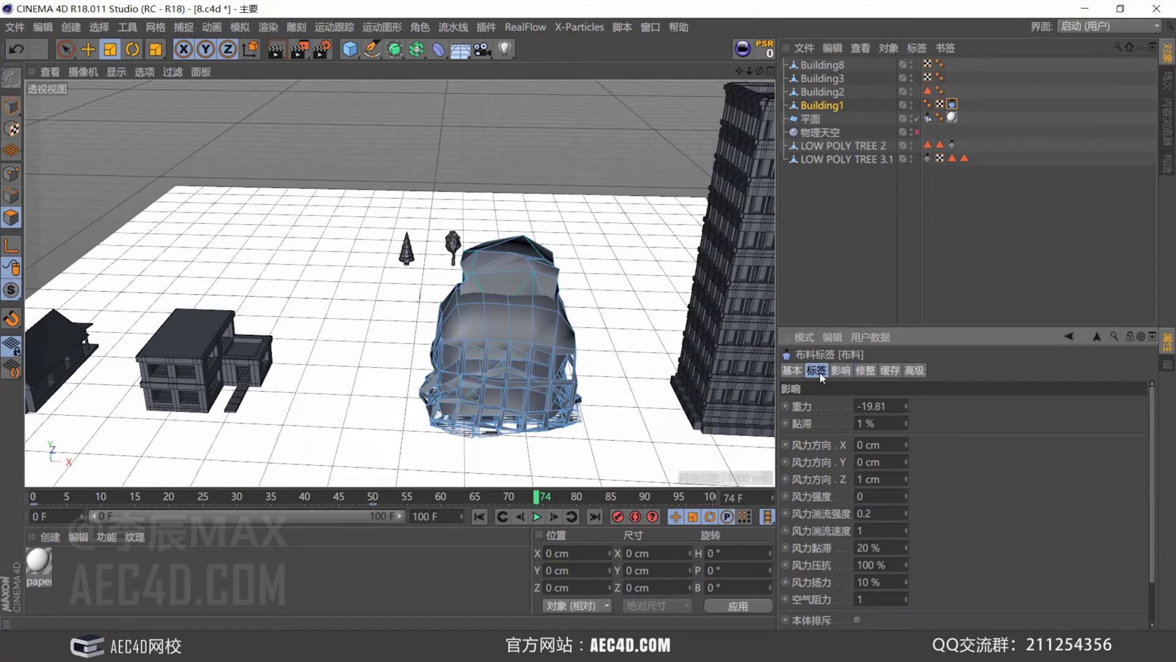
{"action": "left_click", "coordinate": [820, 371]}
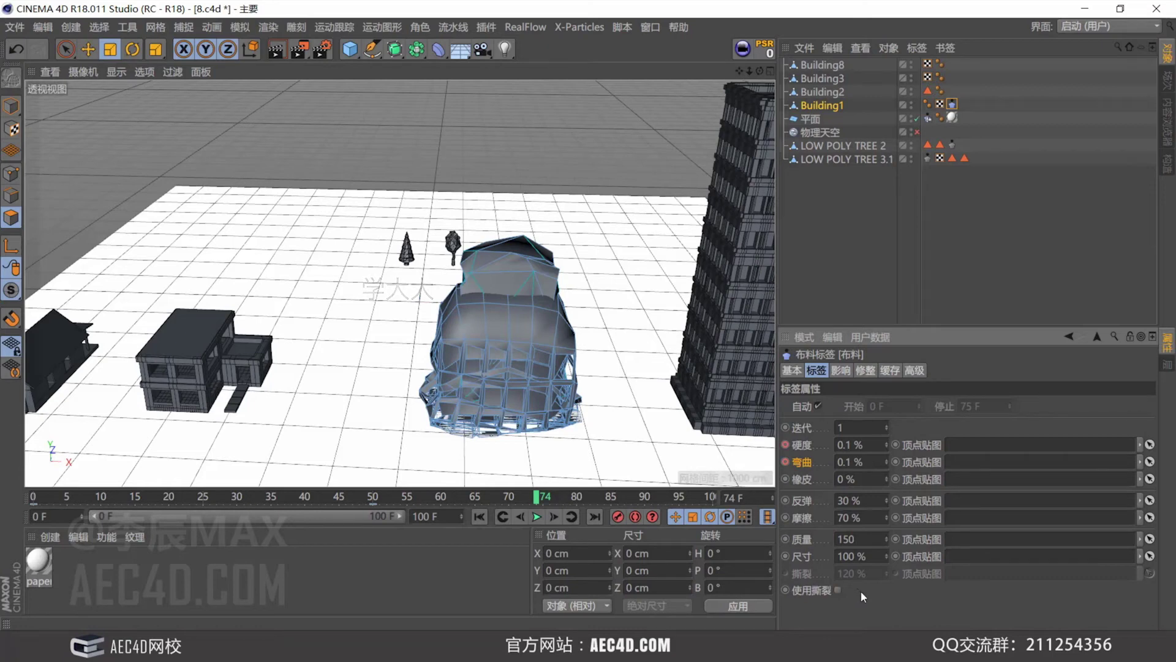
Replay the cloth simulation of Building1 from frame 0 and rewind it to the start.
{"action": "left_click", "coordinate": [484, 517]}
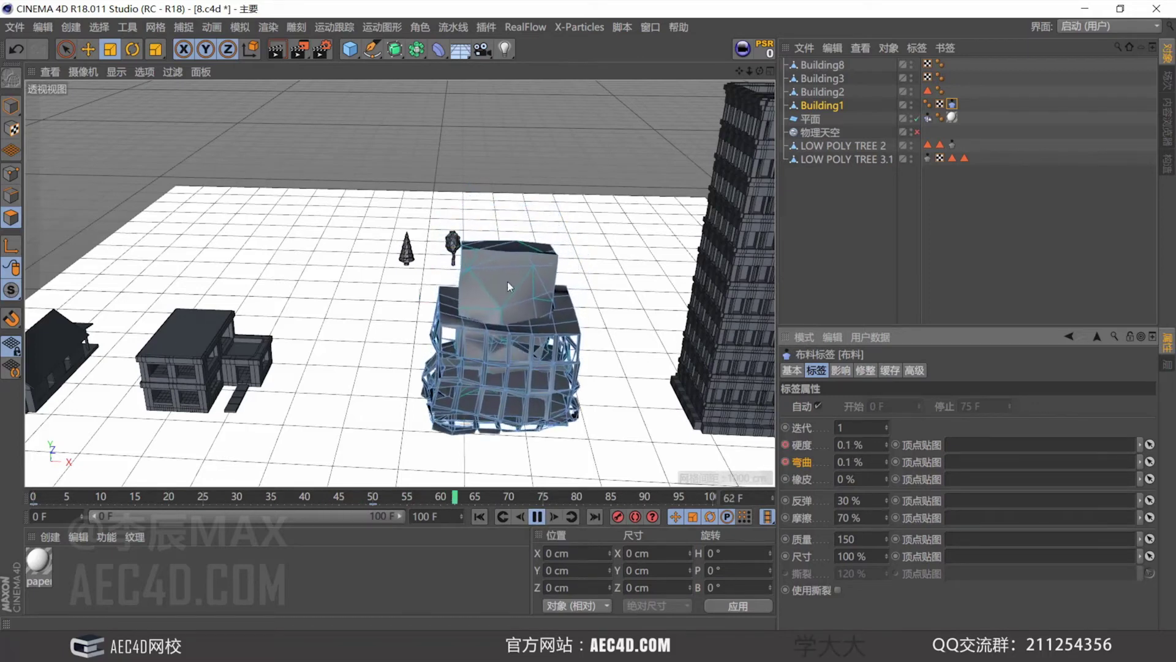
{"action": "left_click", "coordinate": [480, 516]}
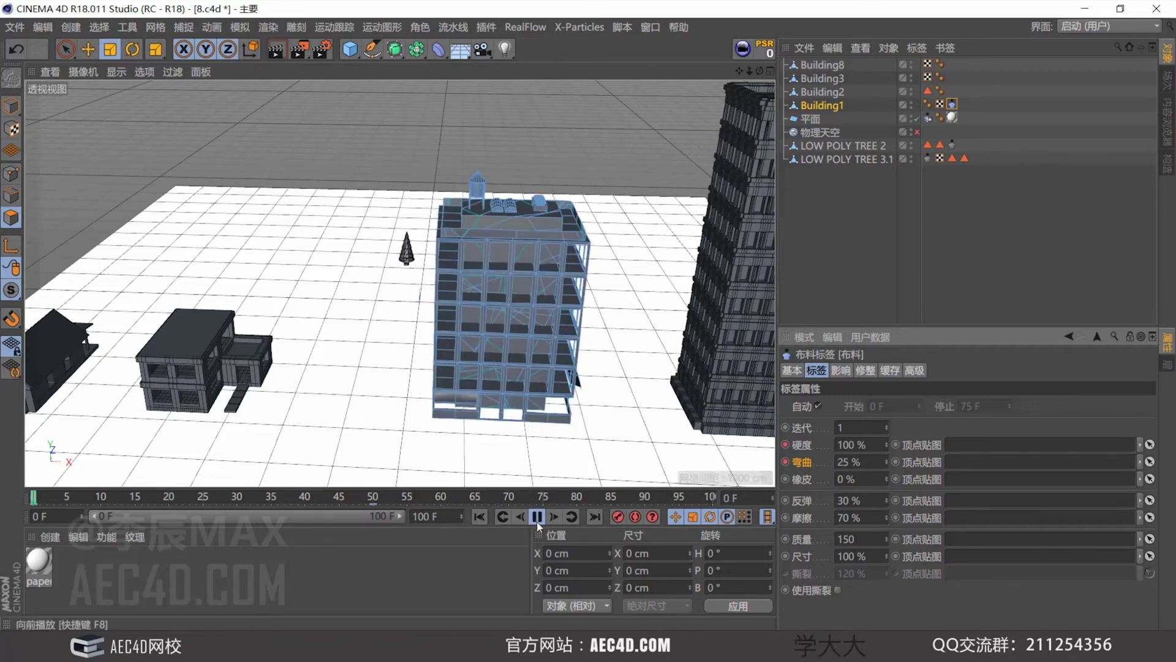
{"action": "left_click", "coordinate": [483, 515]}
Set the cloth gravity (重力) of Building1 to -59.81 and play the simulation twice, rewinding to frame 0 each time.
{"action": "left_click", "coordinate": [865, 370]}
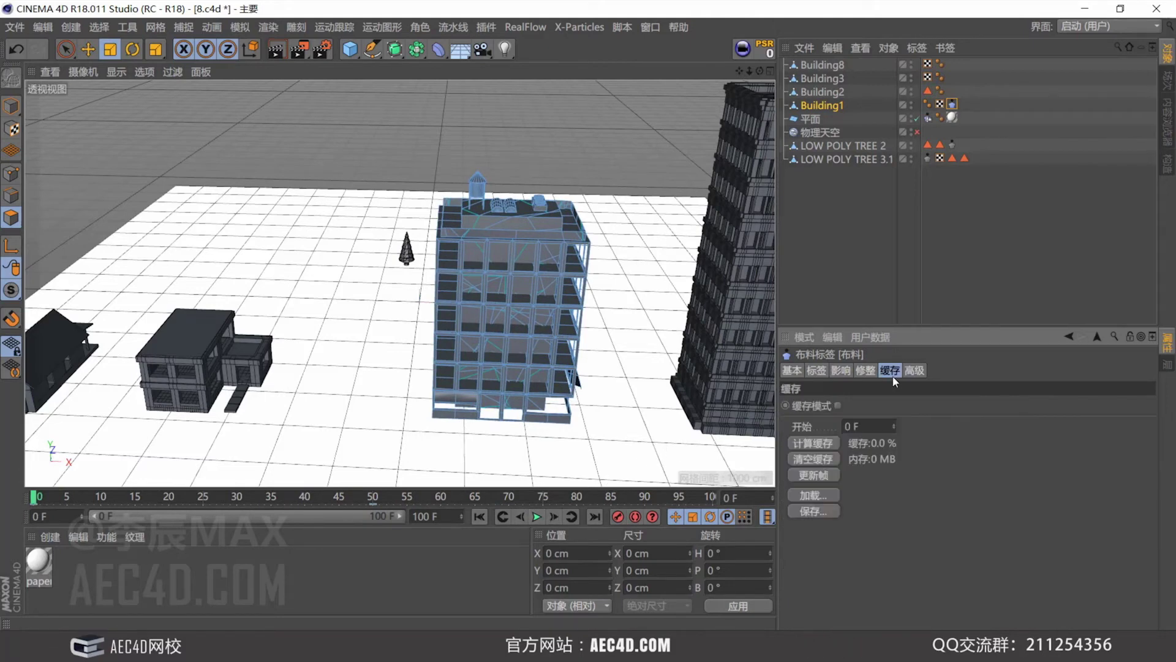
{"action": "left_click", "coordinate": [847, 367]}
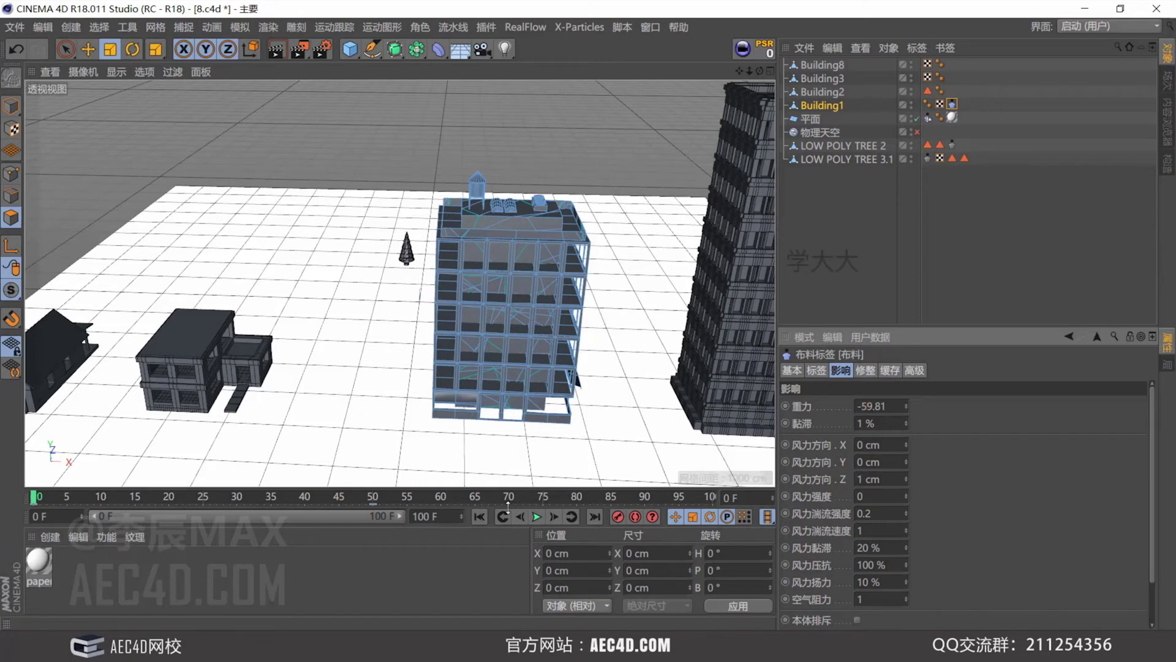
{"action": "left_click", "coordinate": [537, 516]}
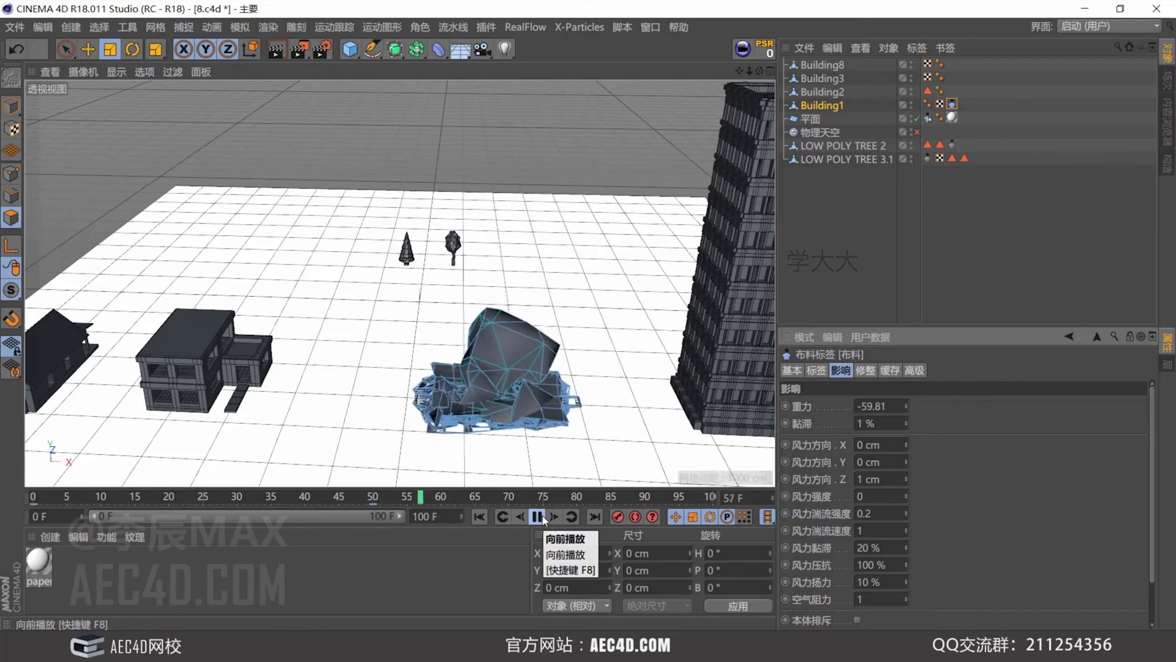
{"action": "left_click", "coordinate": [542, 516]}
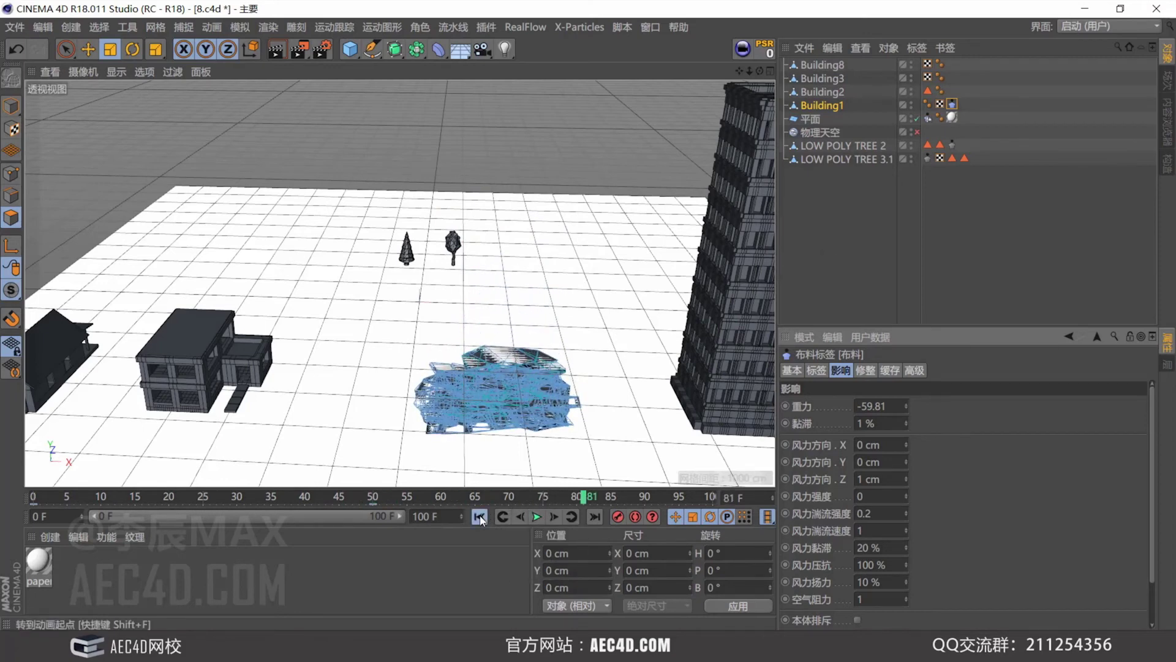
{"action": "left_click", "coordinate": [480, 517]}
{"action": "left_click", "coordinate": [537, 516]}
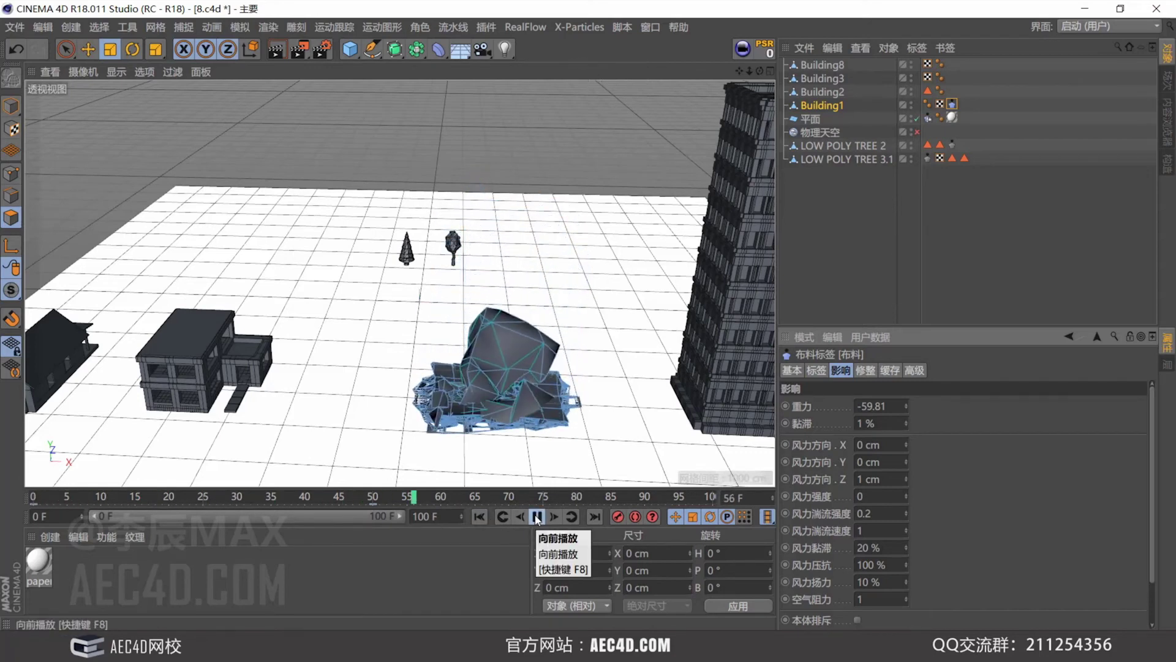
{"action": "left_click", "coordinate": [537, 518]}
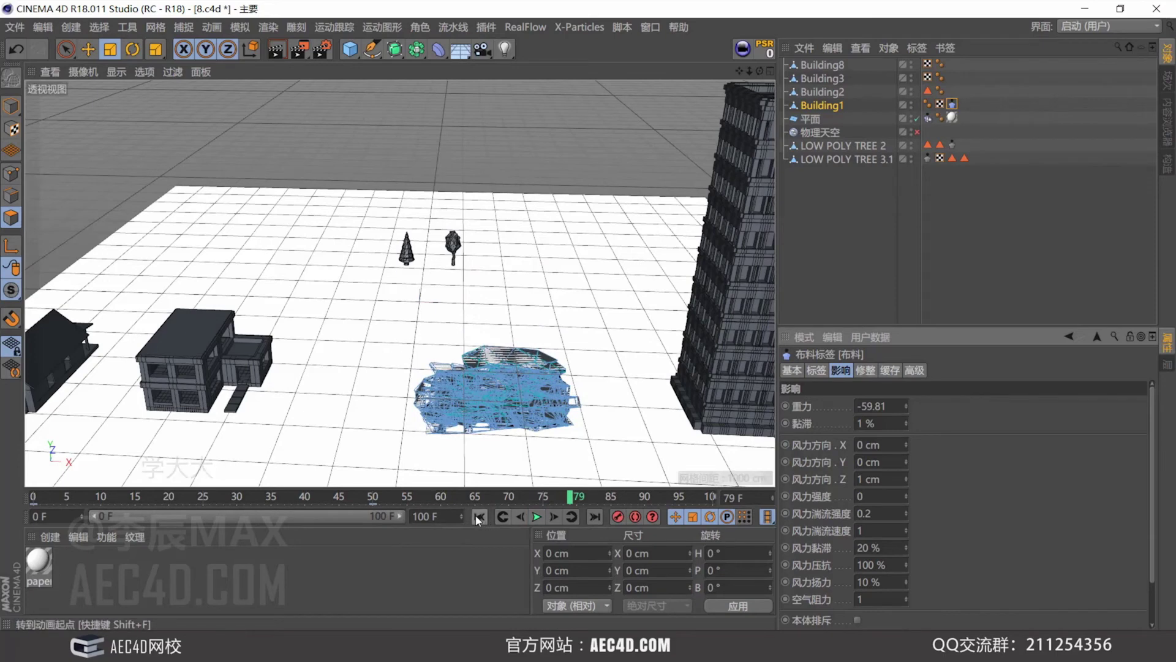
{"action": "left_click", "coordinate": [479, 518]}
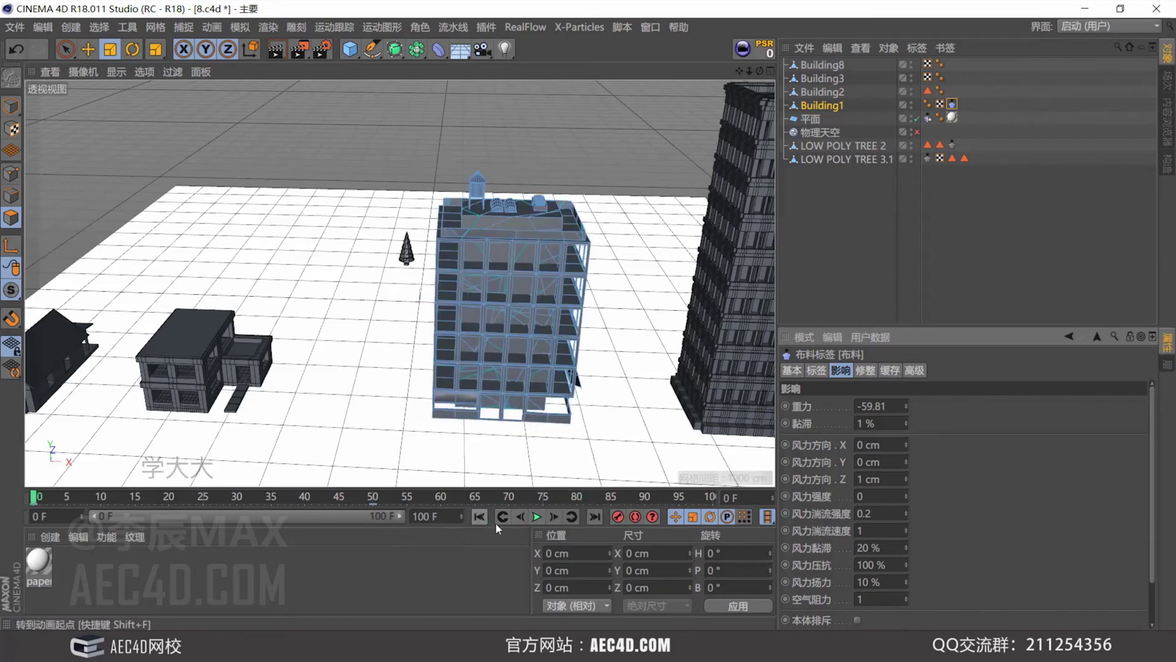
Move the Cloth tag from Building1 to Building2 and select Building2.
{"action": "left_click", "coordinate": [843, 107]}
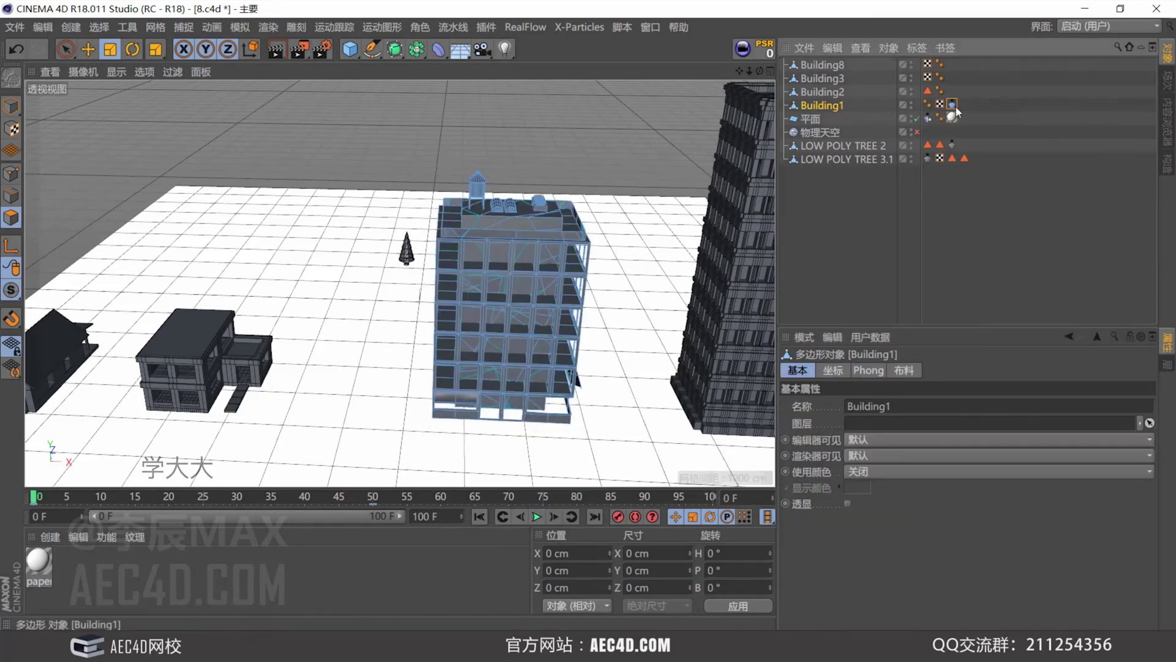
{"action": "left_click", "coordinate": [826, 93]}
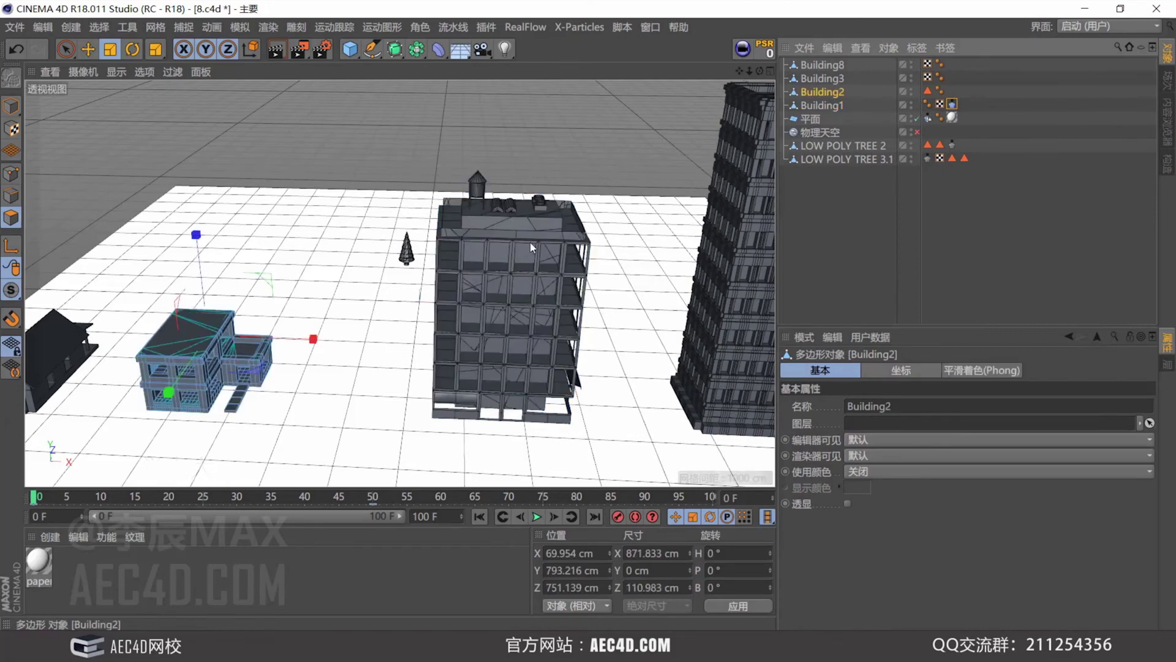
{"action": "left_click", "coordinate": [952, 106]}
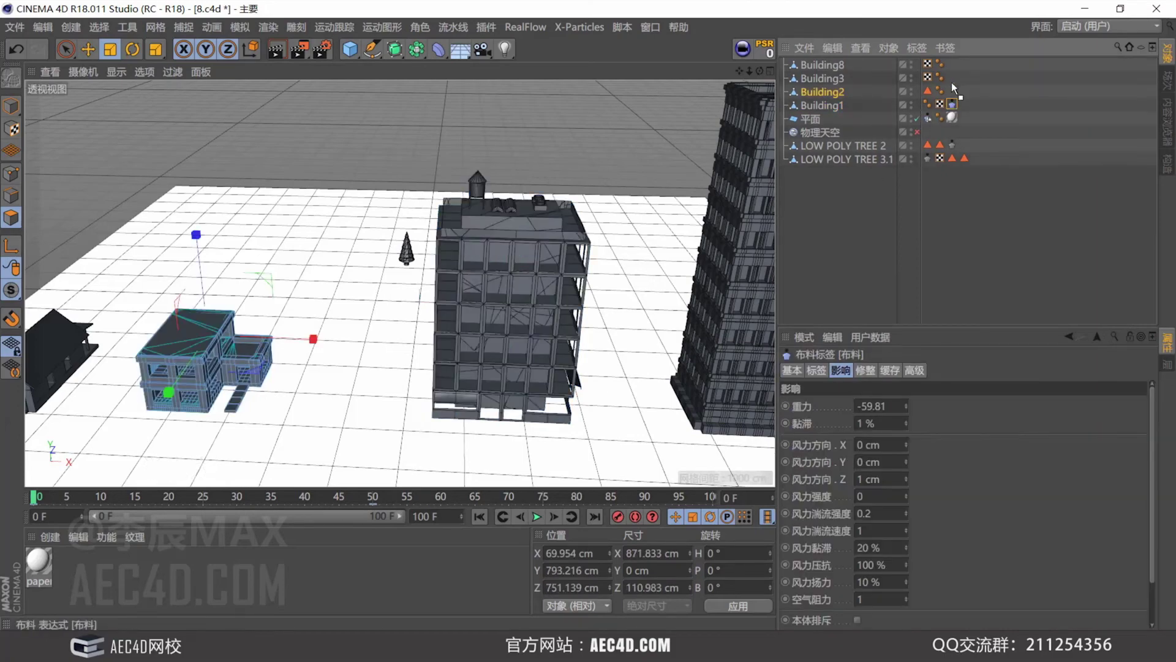
{"action": "left_click", "coordinate": [824, 92]}
{"action": "left_click_drag", "start_coordinate": [429, 343], "coordinate": [484, 347], "text": "alt"}
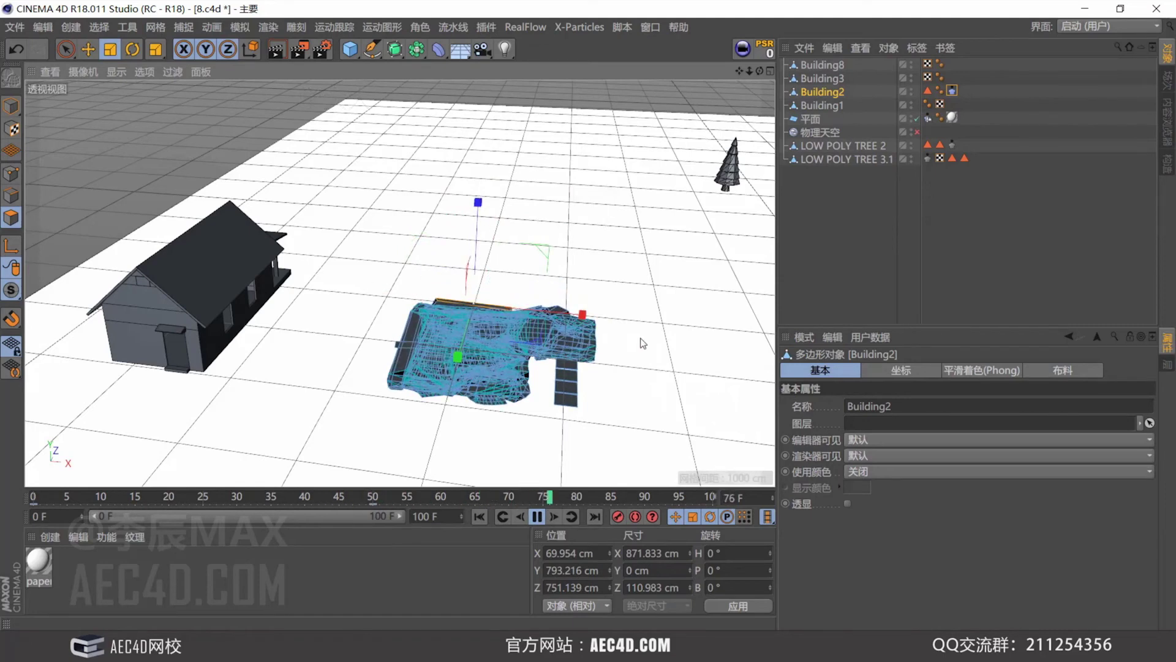
Deselect Building2, replay its cloth simulation from frame 0, and rewind to the start.
{"action": "left_click", "coordinate": [794, 278]}
{"action": "left_click", "coordinate": [479, 517]}
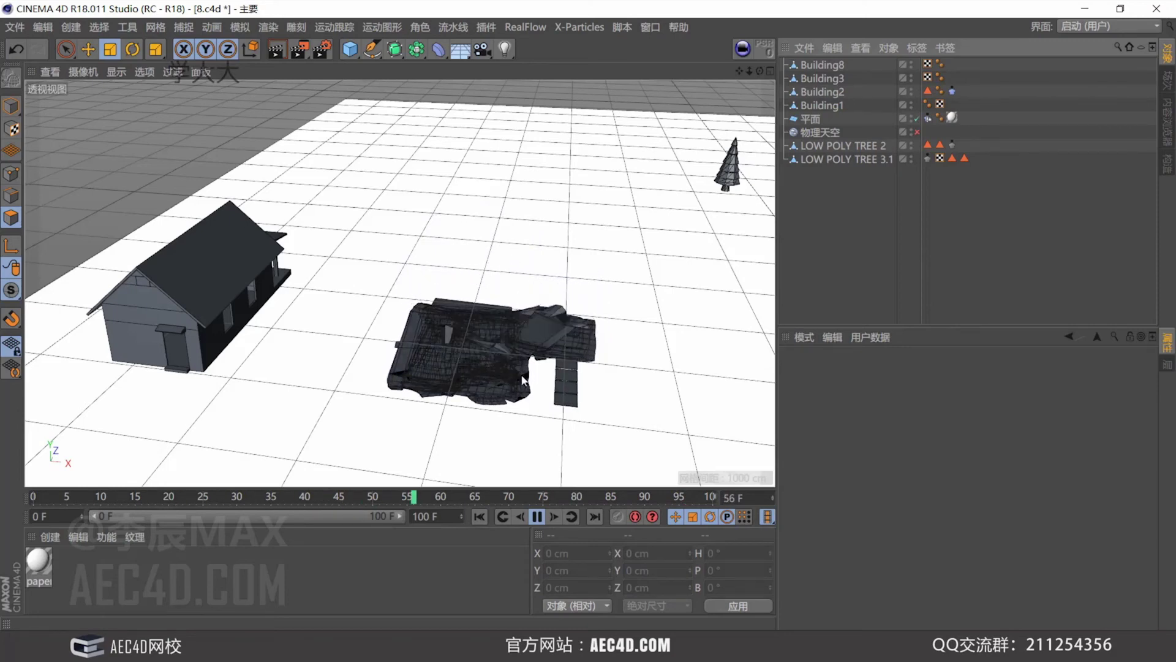
{"action": "left_click", "coordinate": [480, 517]}
{"action": "left_click_drag", "start_coordinate": [553, 393], "coordinate": [545, 420], "text": "alt"}
{"action": "left_click", "coordinate": [537, 516]}
{"action": "left_click", "coordinate": [481, 517]}
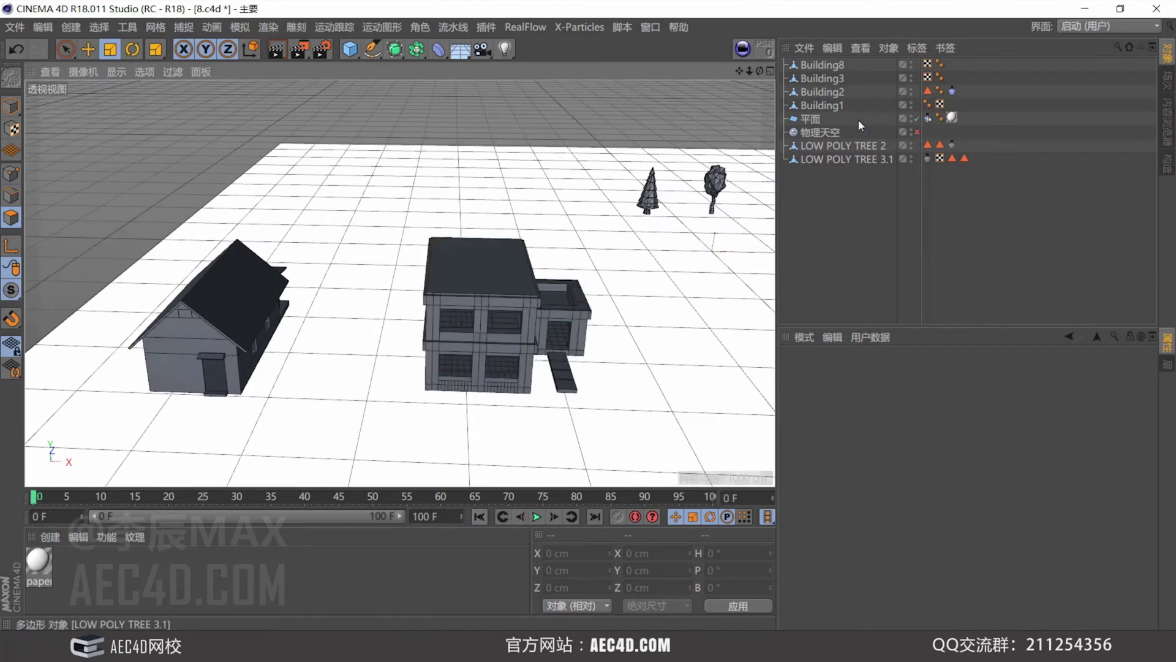
Try triangulating (三角化) the polygons of Building2 in a simulation run, and undo the triangulation.
{"action": "left_click", "coordinate": [831, 91]}
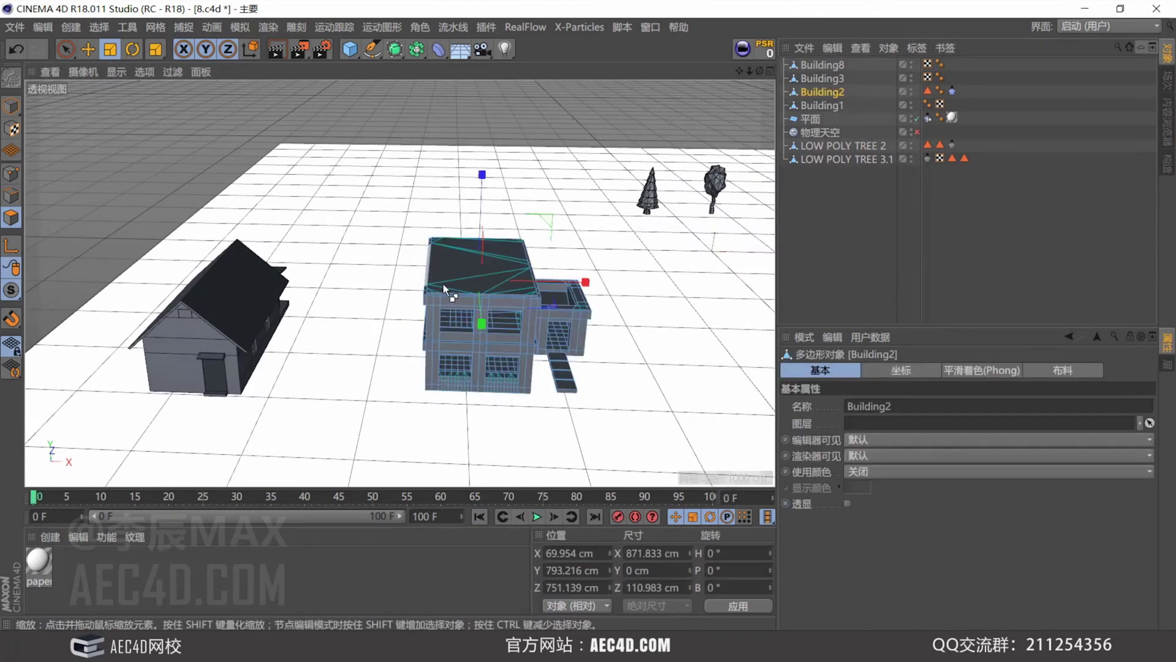
{"action": "right_click", "coordinate": [394, 215]}
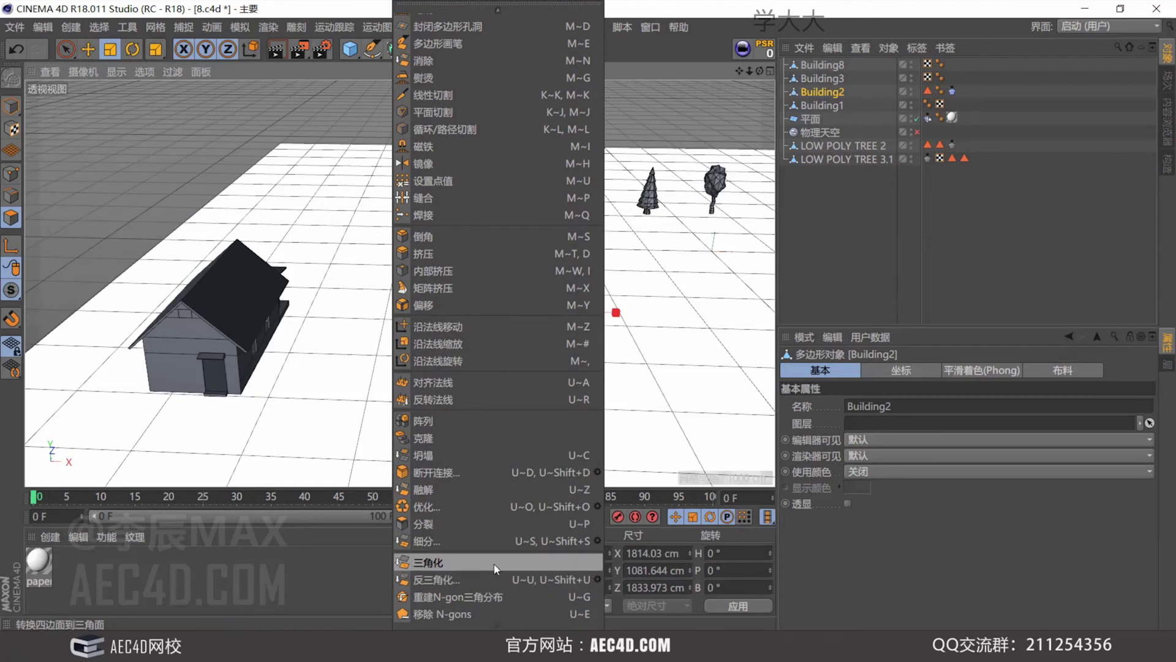
{"action": "left_click", "coordinate": [494, 579]}
{"action": "left_click", "coordinate": [825, 268]}
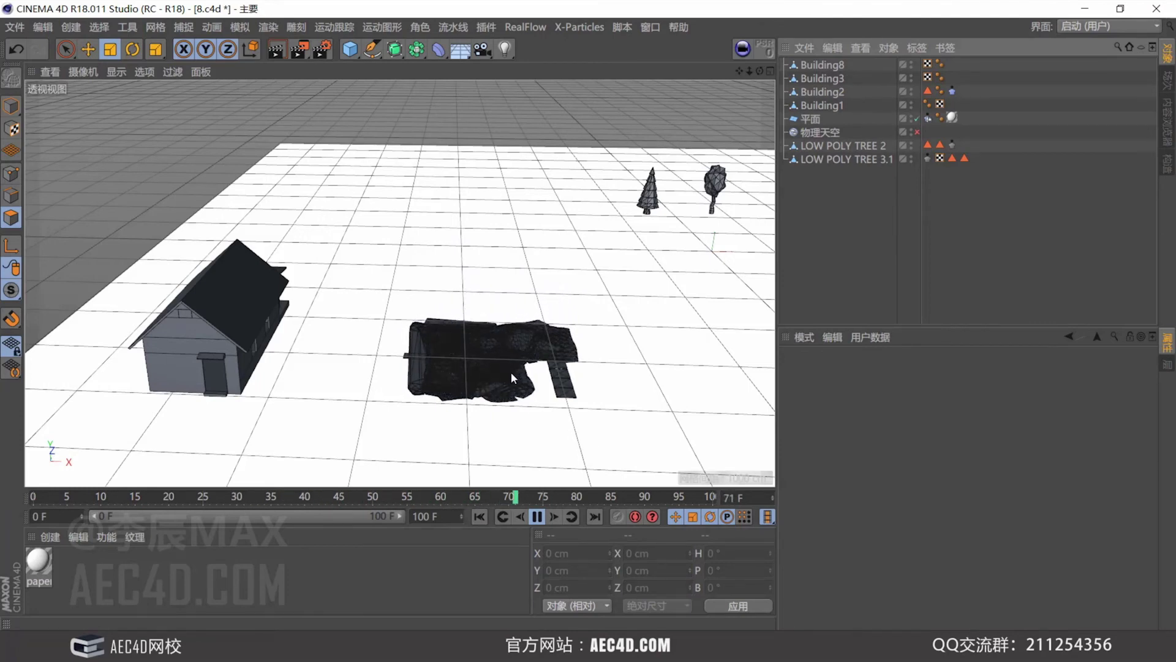
{"action": "left_click", "coordinate": [537, 516]}
{"action": "left_click", "coordinate": [481, 516]}
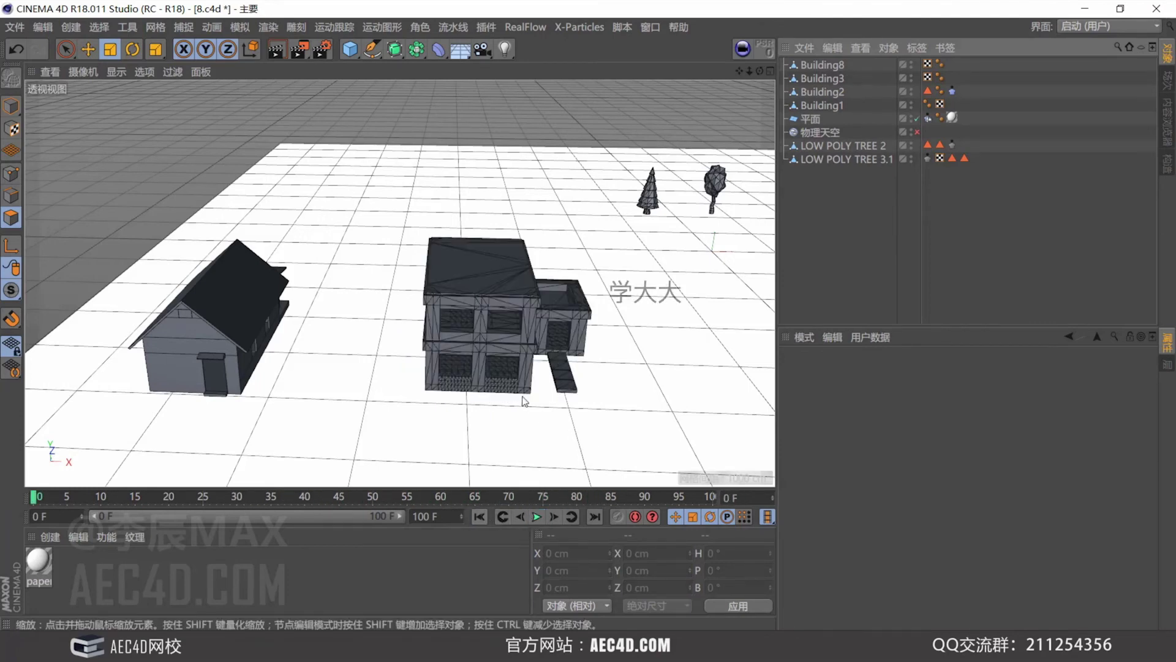
{"action": "left_click", "coordinate": [581, 351]}
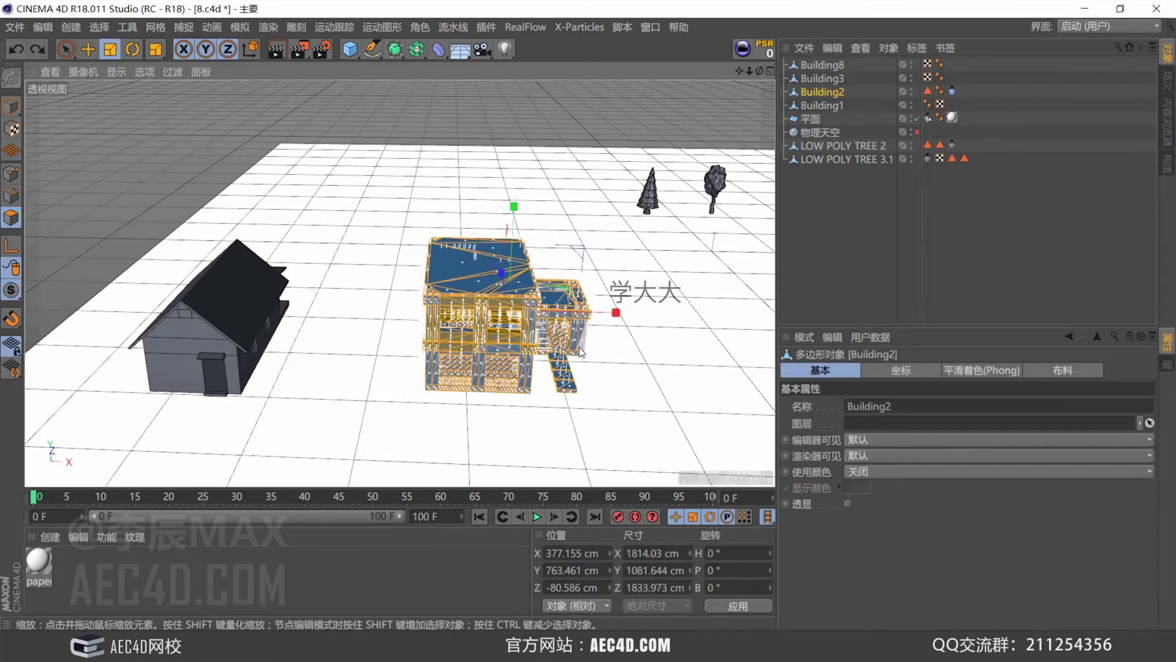
{"action": "left_click", "coordinate": [820, 263]}
Set the iterations (迭代) of Building2's Cloth tag to 1, play the simulation, and rewind to frame 0.
{"action": "left_click", "coordinate": [952, 89]}
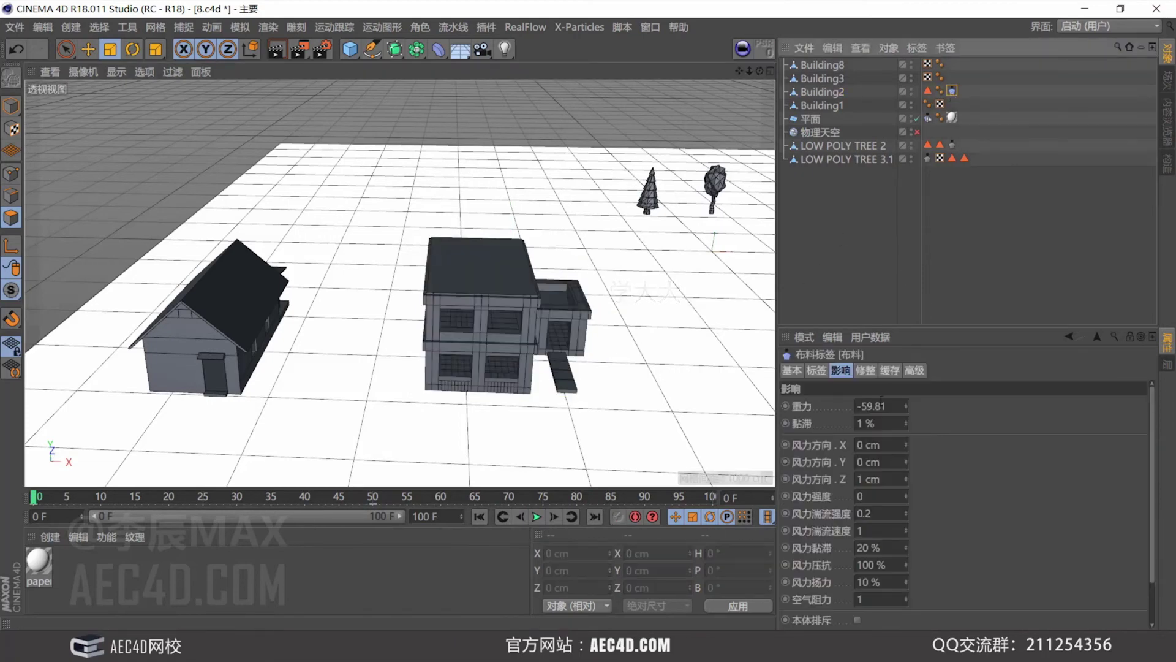
{"action": "left_click", "coordinate": [818, 371]}
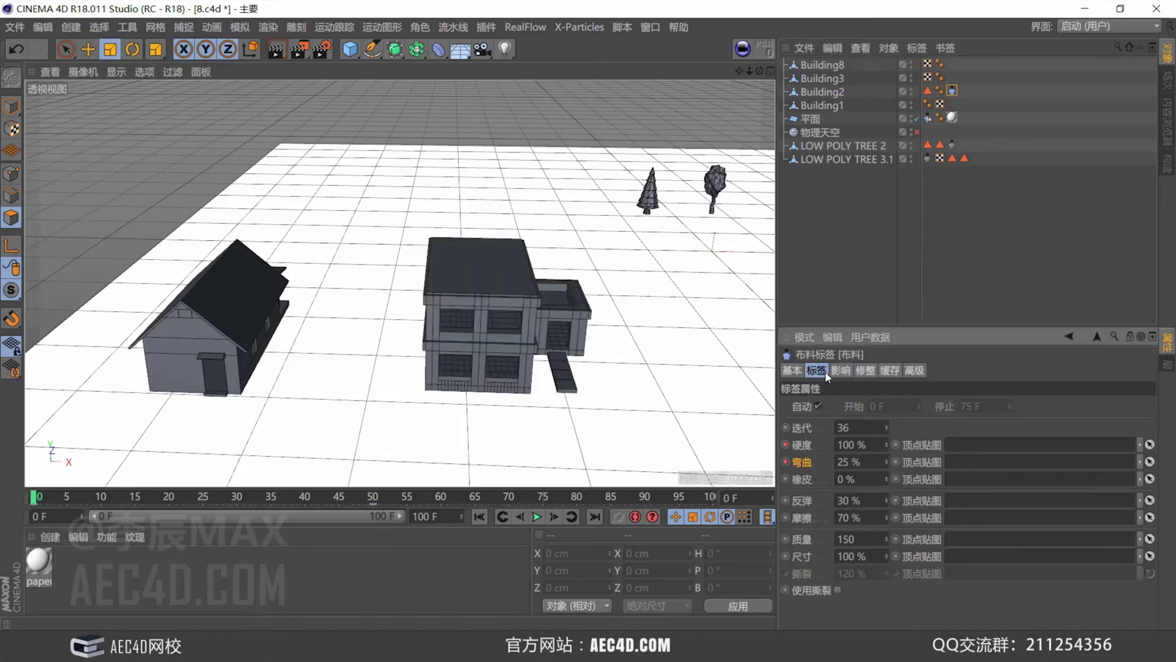
{"action": "double_click", "coordinate": [864, 428]}
{"action": "type", "text": "1"}
{"action": "key", "text": "Return"}
{"action": "left_click", "coordinate": [543, 518]}
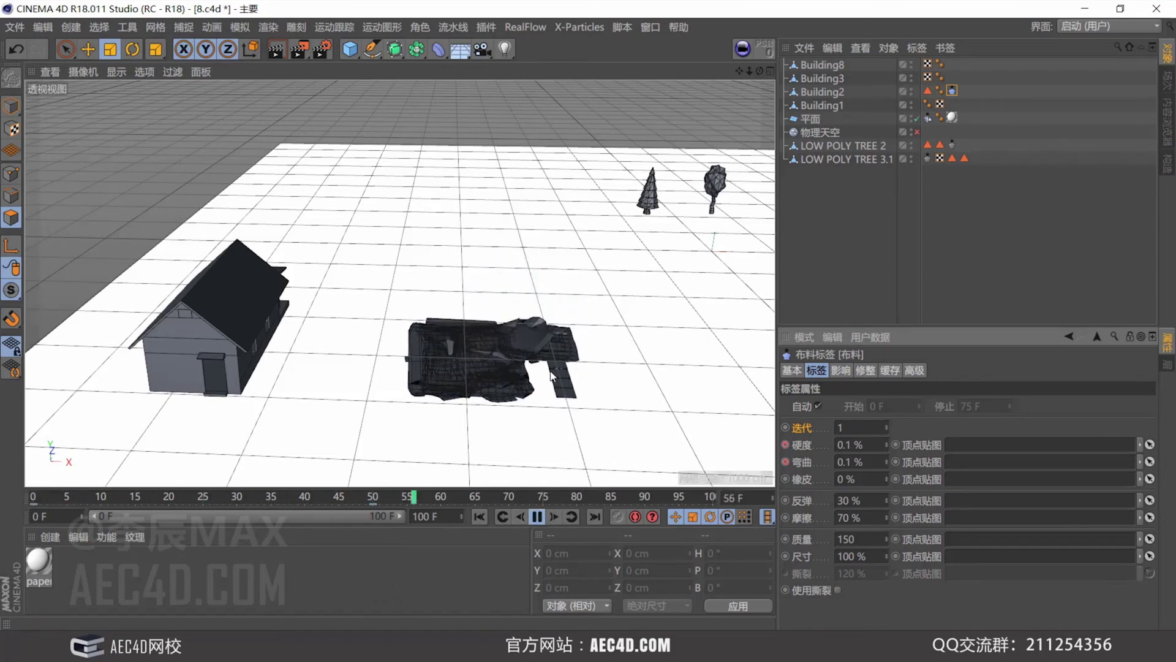
{"action": "left_click", "coordinate": [537, 517]}
{"action": "left_click", "coordinate": [480, 516]}
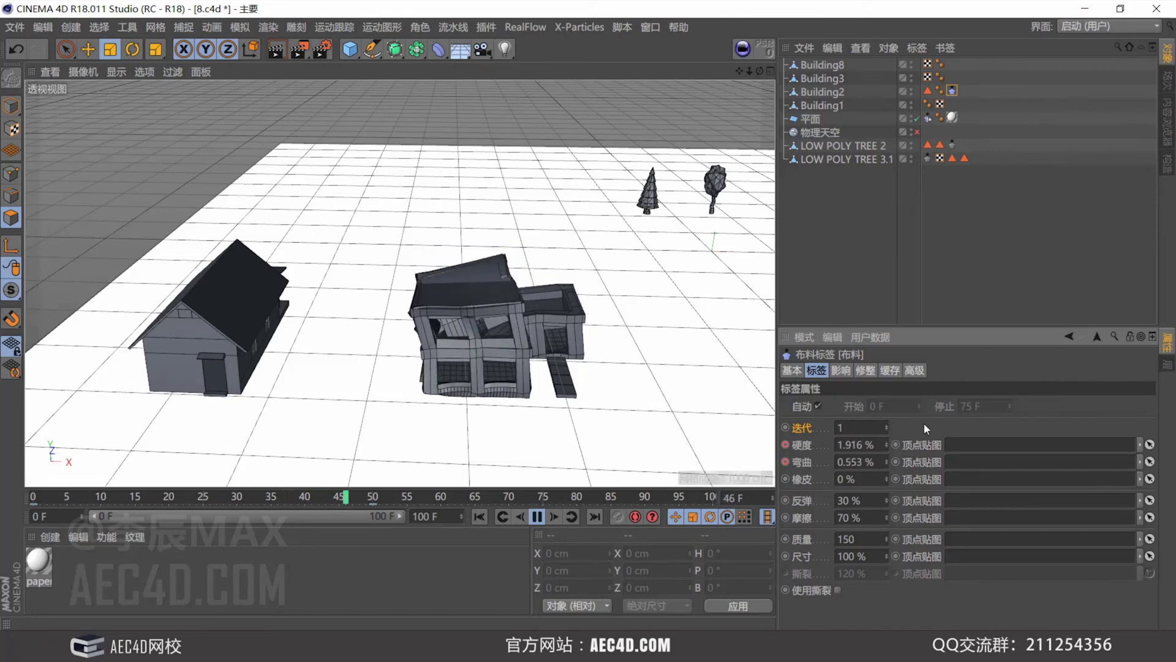
Stop and rewind Building2's simulation, replay it once more, and return to frame 0.
{"action": "key", "text": "F8"}
{"action": "key", "text": "shift+f"}
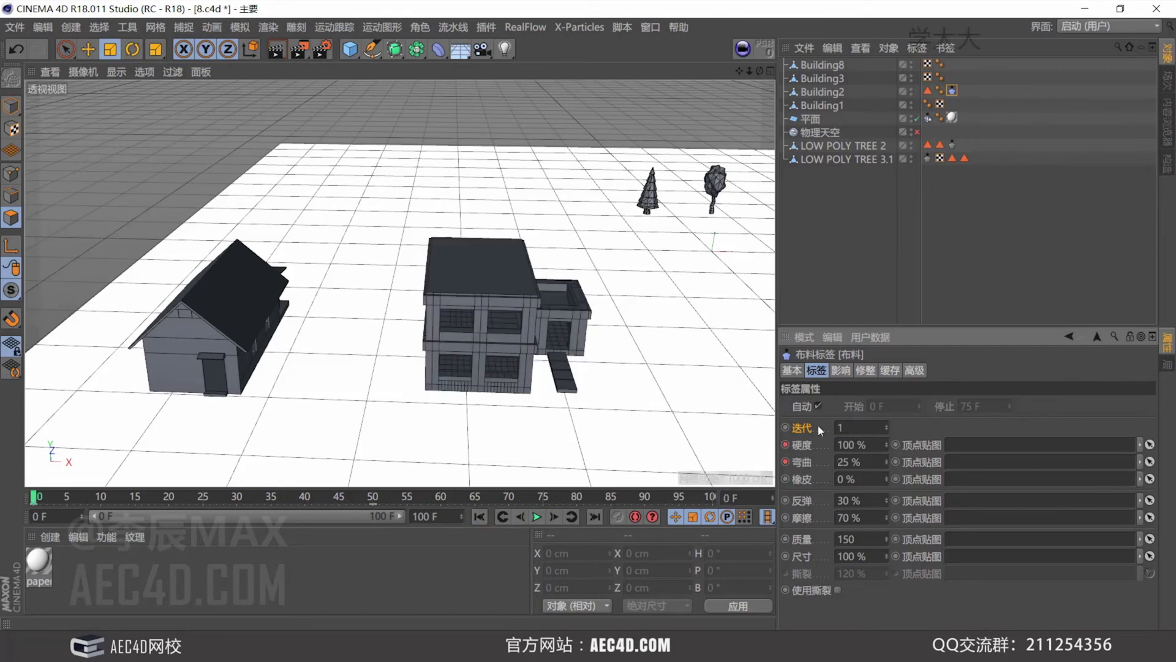
{"action": "left_click", "coordinate": [538, 514]}
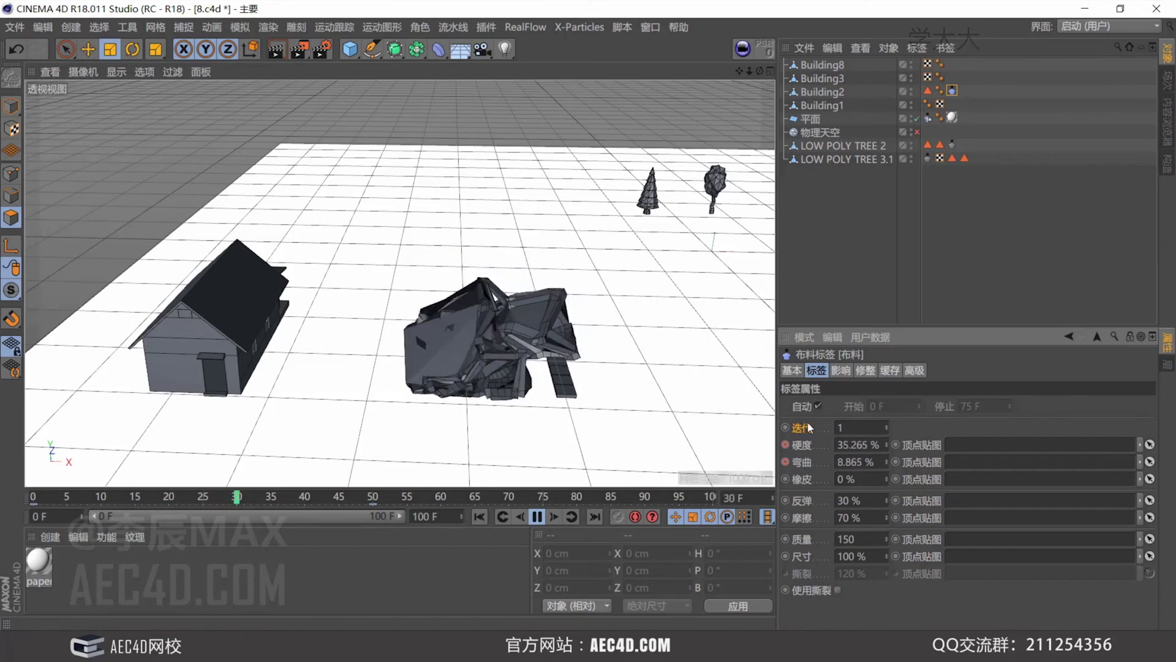
{"action": "left_click", "coordinate": [538, 517]}
{"action": "left_click", "coordinate": [479, 517]}
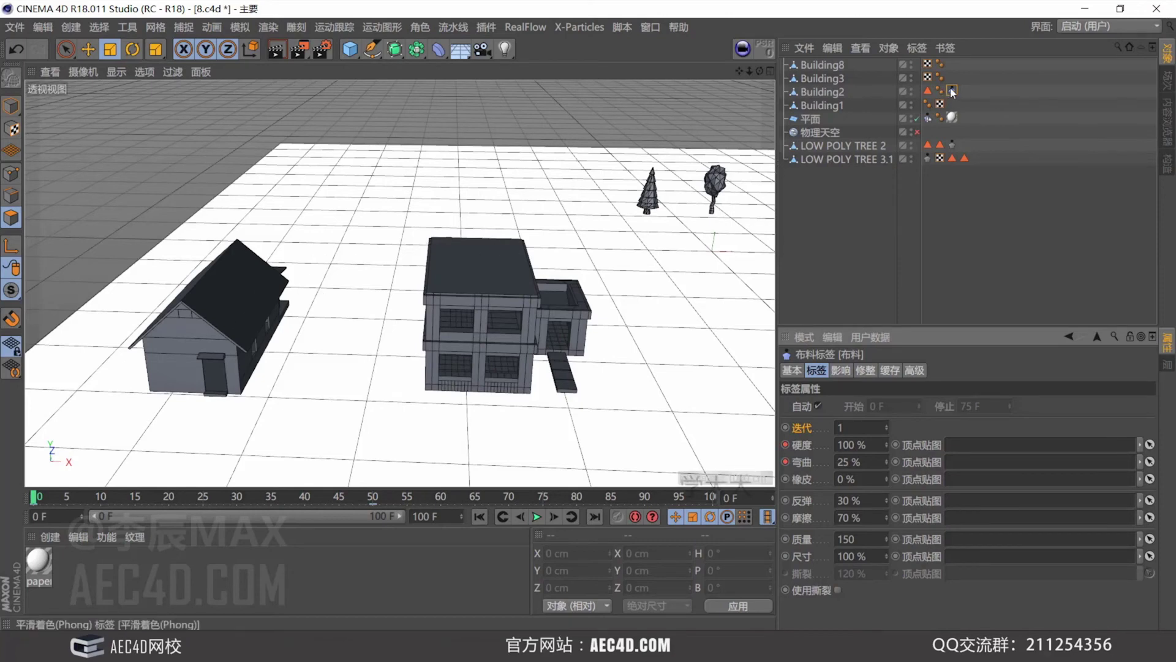
Move the Cloth tag from Building2 to Building3, play the simulation of the small house, and rewind to frame 0.
{"action": "left_click_drag", "start_coordinate": [953, 90], "coordinate": [951, 78]}
{"action": "left_click_drag", "start_coordinate": [551, 245], "coordinate": [462, 270], "text": "alt"}
{"action": "scroll", "coordinate": [462, 270], "scroll_direction": "up", "scroll_amount": 3}
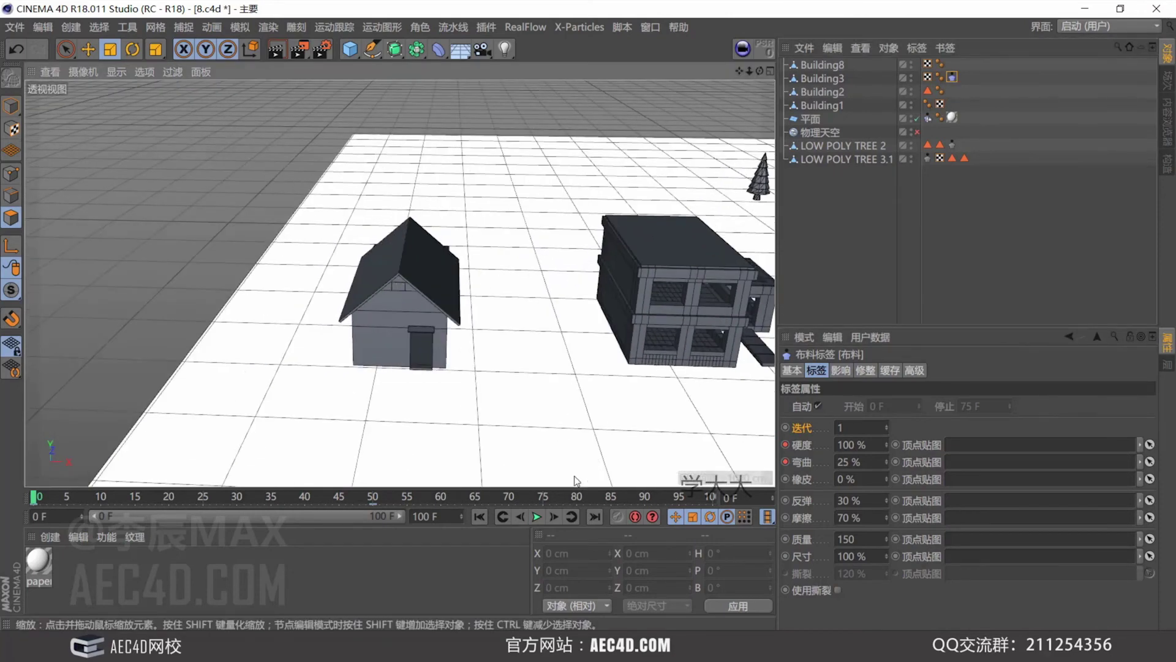
{"action": "left_click", "coordinate": [538, 518]}
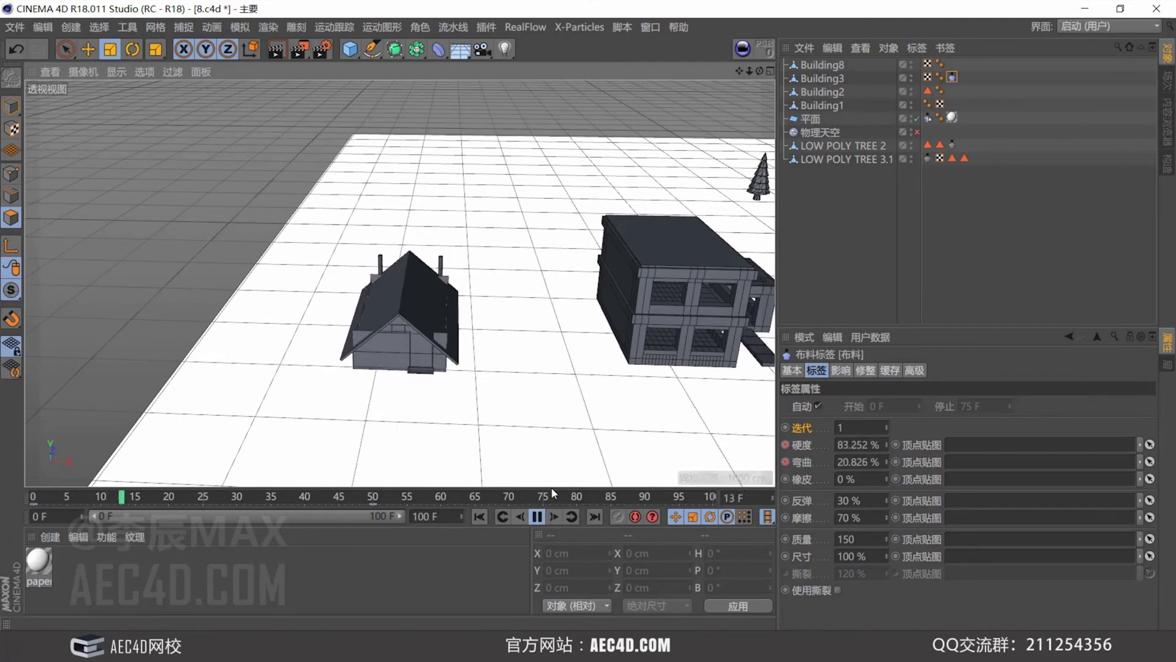
{"action": "left_click", "coordinate": [538, 517]}
{"action": "left_click", "coordinate": [497, 518]}
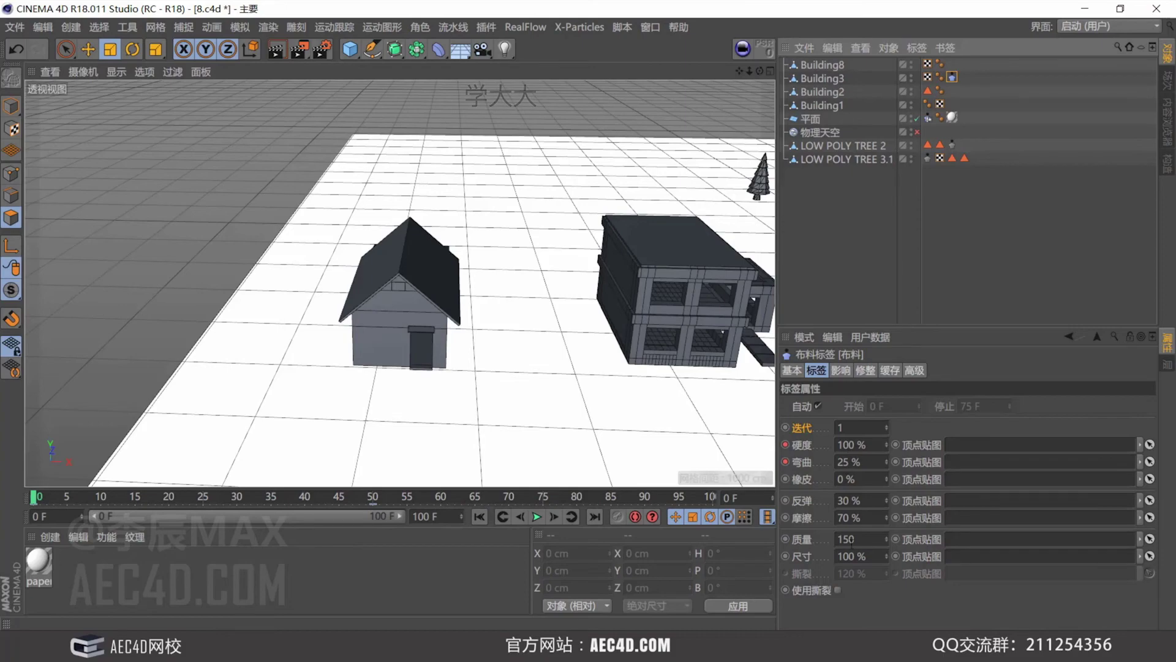
{"action": "scroll", "coordinate": [660, 285], "scroll_direction": "down", "scroll_amount": 6}
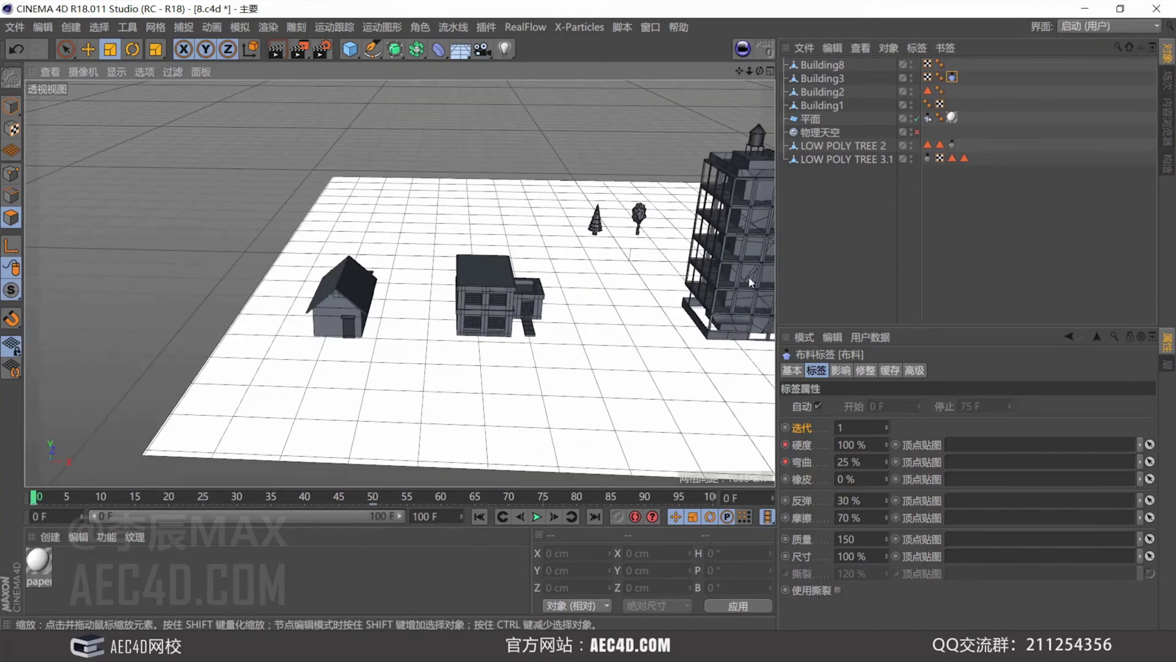
Set the mass (质量) of Building3's Cloth tag to 50 and play the simulation of the small house twice from frame 0.
{"action": "scroll", "coordinate": [447, 294], "scroll_direction": "up", "scroll_amount": 6}
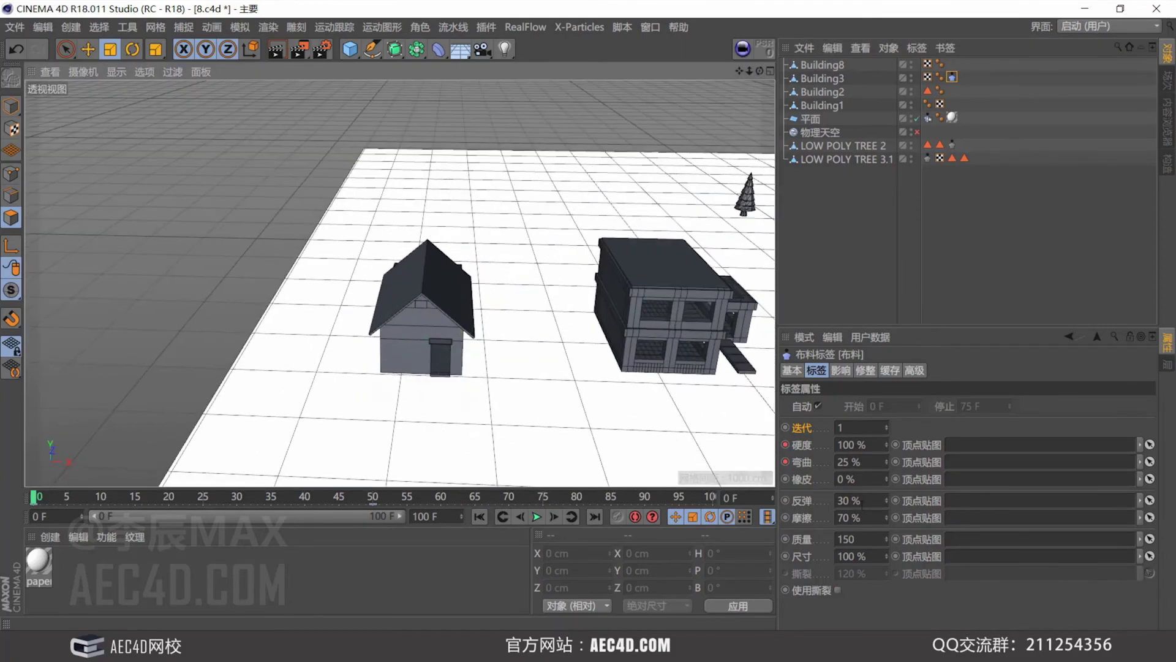
{"action": "left_click", "coordinate": [866, 544]}
{"action": "type", "text": "50"}
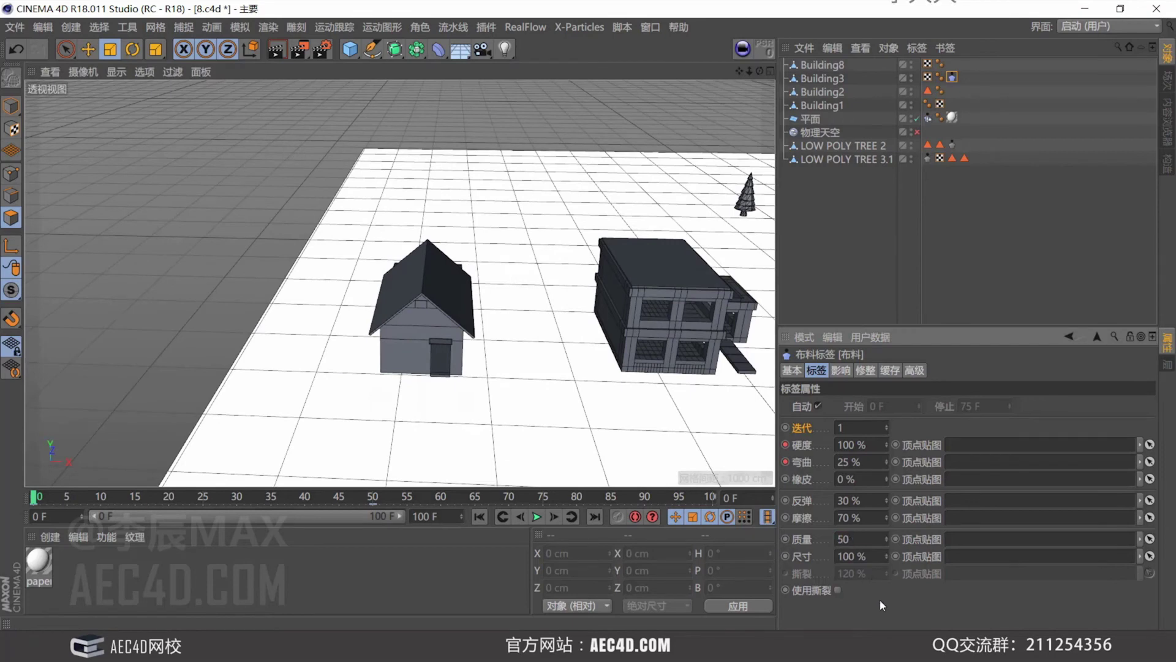
{"action": "left_click", "coordinate": [536, 517]}
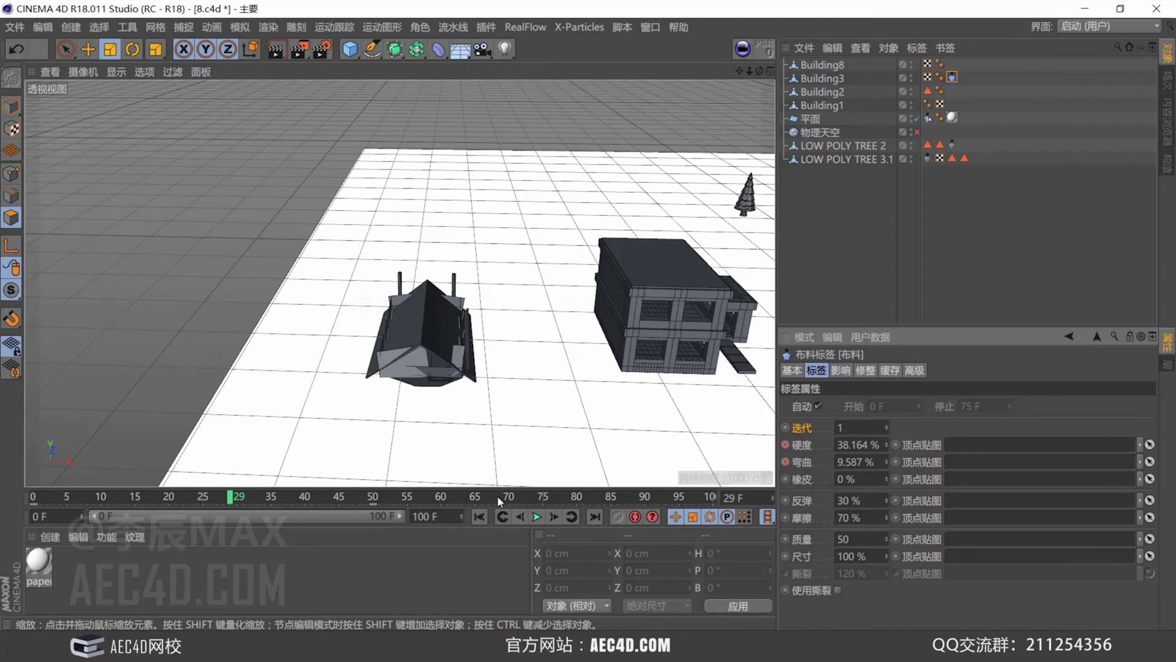
{"action": "key", "text": "shift+f"}
{"action": "left_click", "coordinate": [537, 516]}
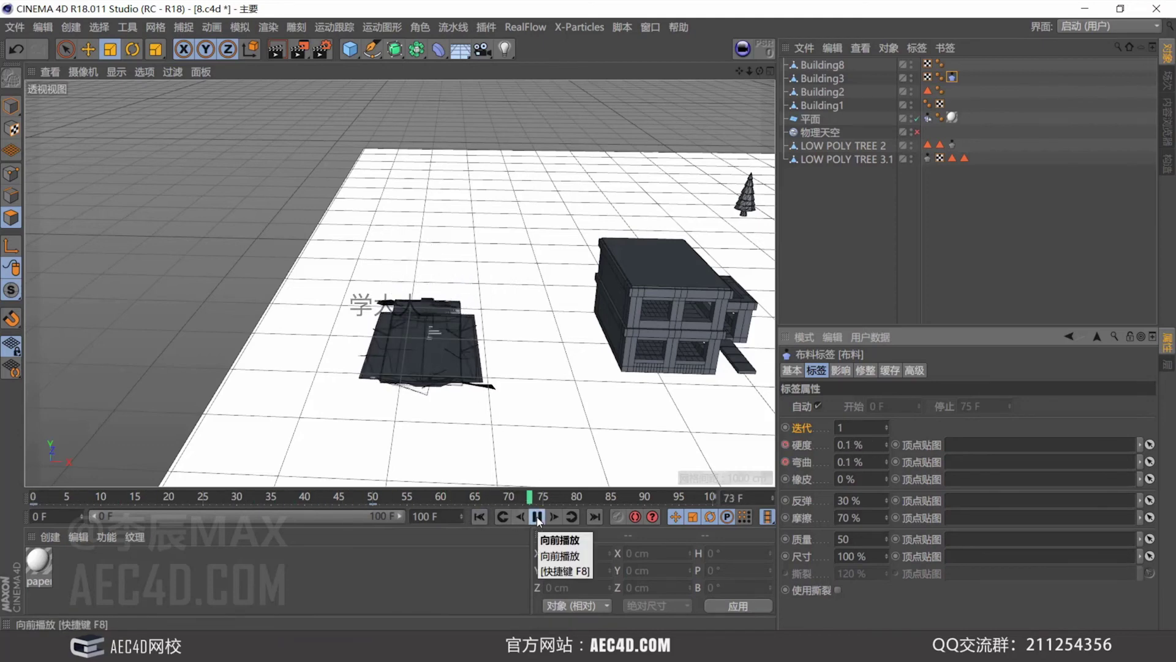
{"action": "left_click", "coordinate": [537, 516]}
Set the rubber (橡皮) of Building3's Cloth tag to 50% and play the simulation from frame 0.
{"action": "left_click", "coordinate": [480, 516]}
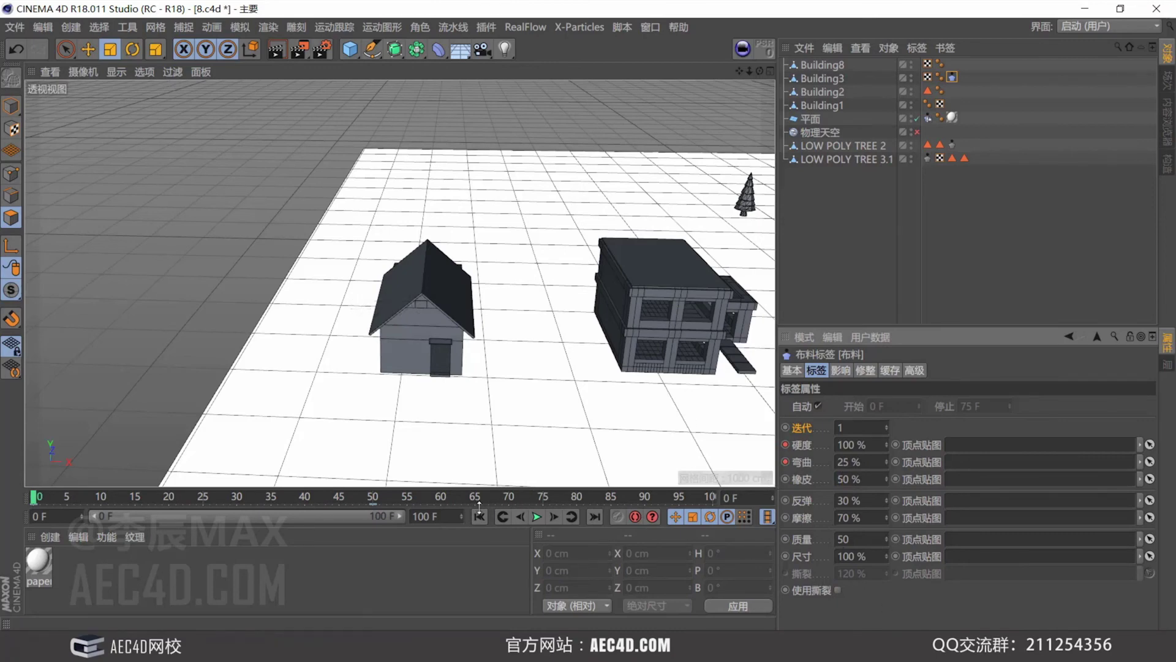
{"action": "left_click", "coordinate": [539, 517]}
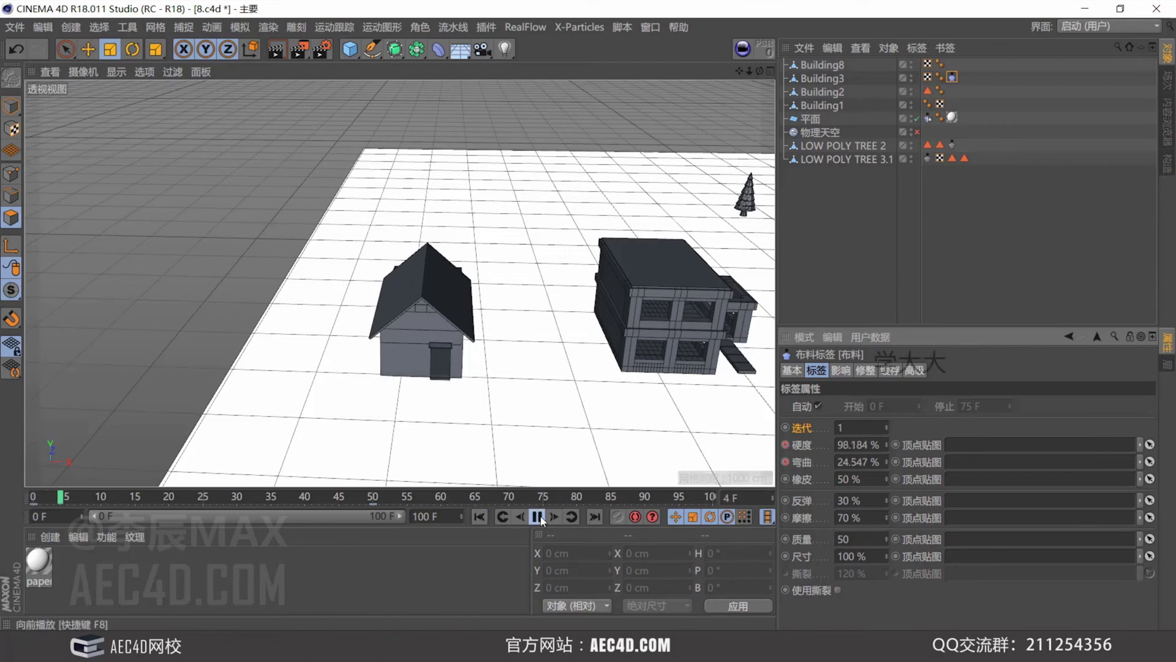
{"action": "left_click", "coordinate": [537, 517]}
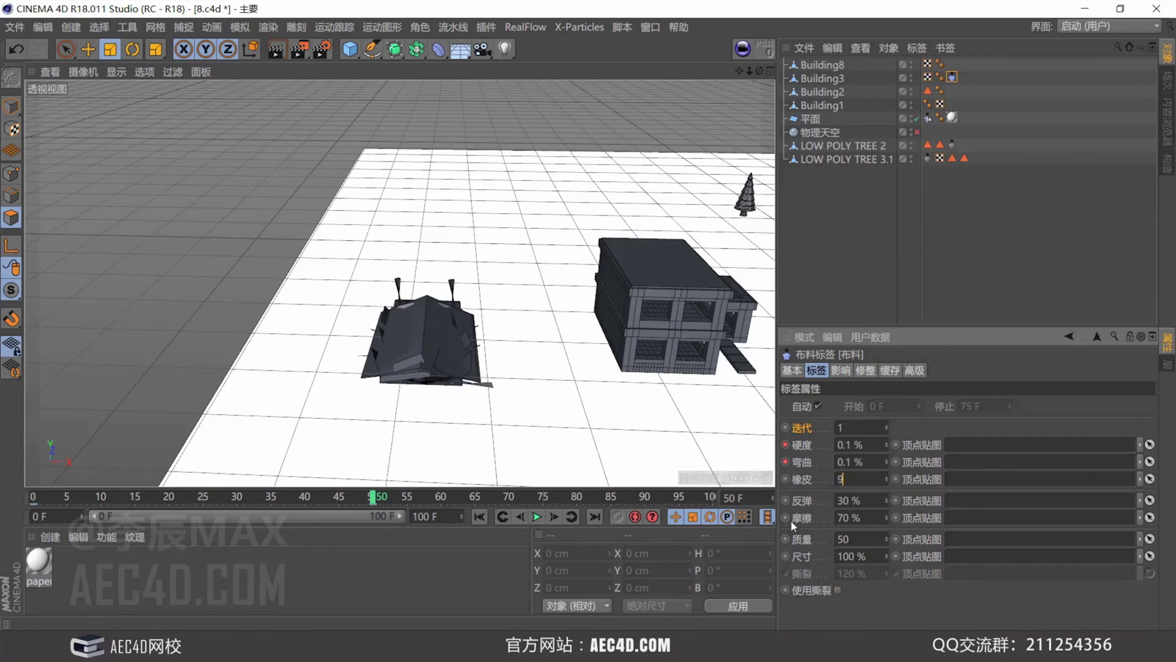
Increase the rubber (橡皮) of Building3's Cloth tag to 90% and replay the collapse from frame 0.
{"action": "left_click", "coordinate": [479, 517]}
{"action": "left_click", "coordinate": [537, 517]}
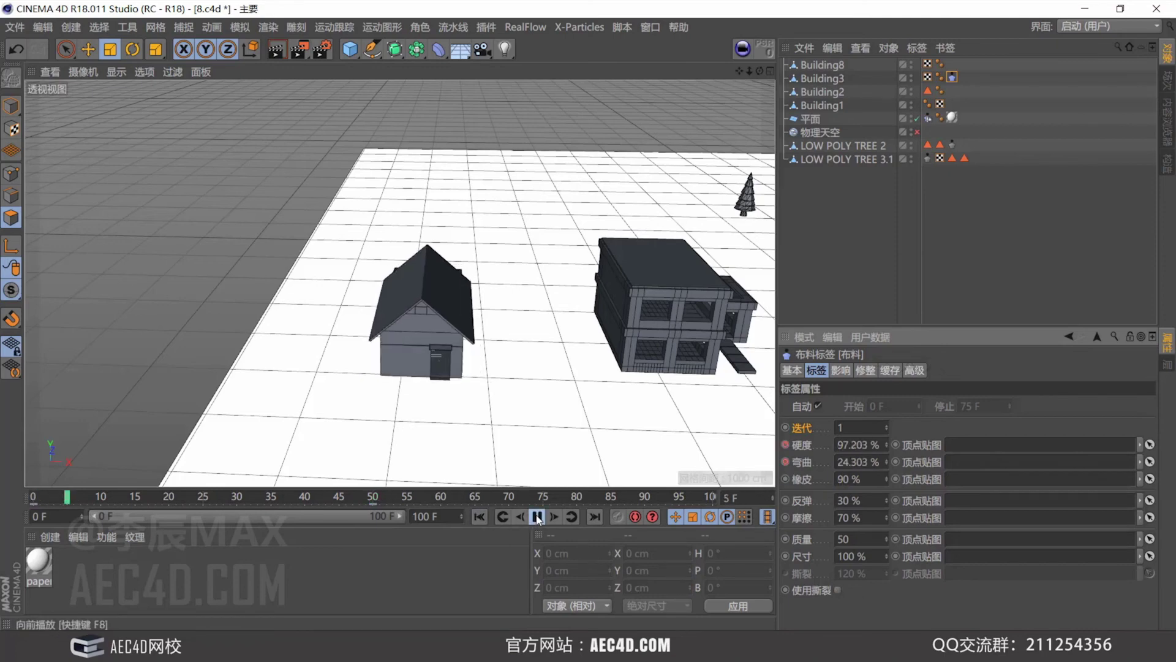
{"action": "left_click", "coordinate": [537, 517]}
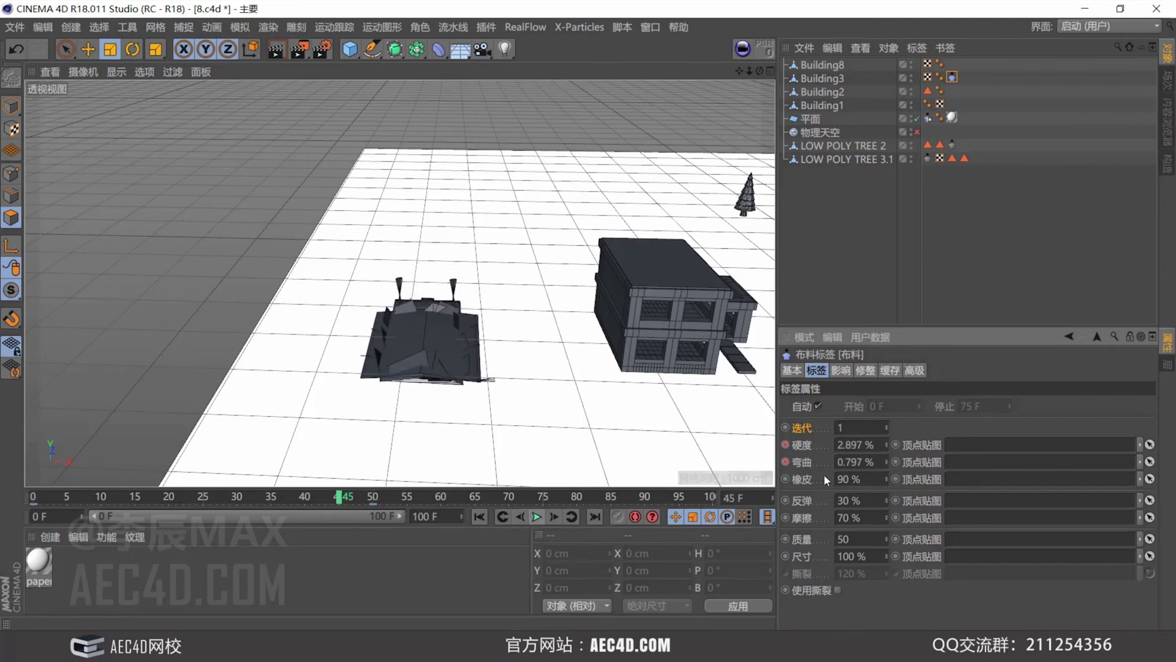
Raise the rubber (橡皮) of Building3's Cloth tag to 96% and run the simulation repeatedly from frame 0, stopping it at the end.
{"action": "double_click", "coordinate": [855, 479]}
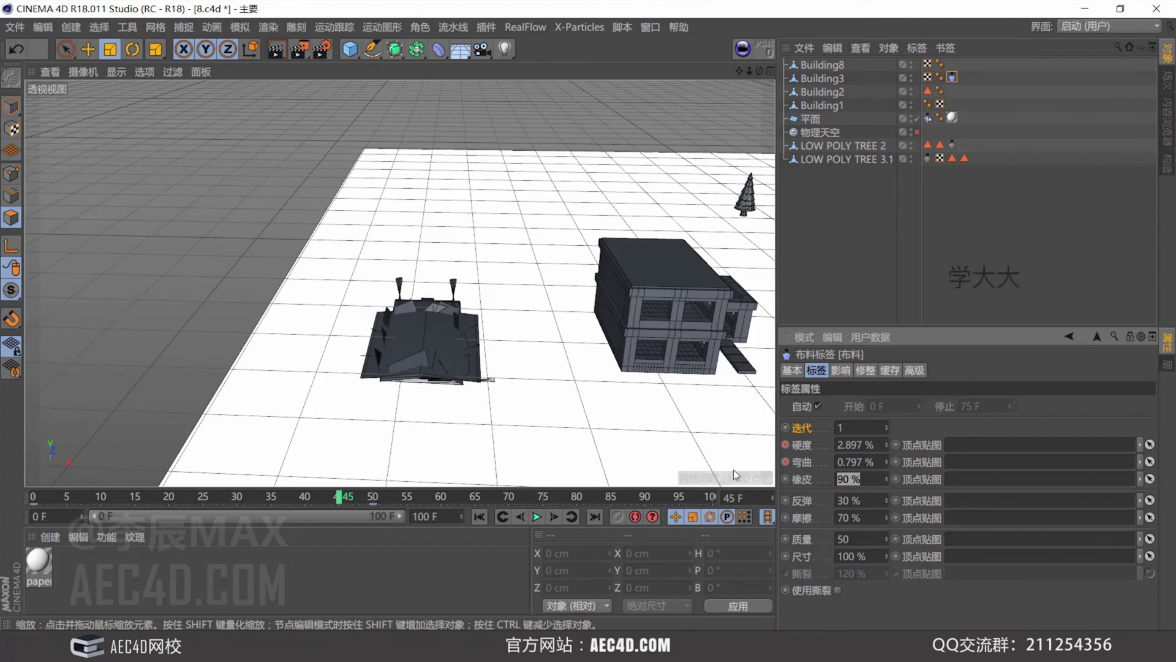
{"action": "type", "text": "96"}
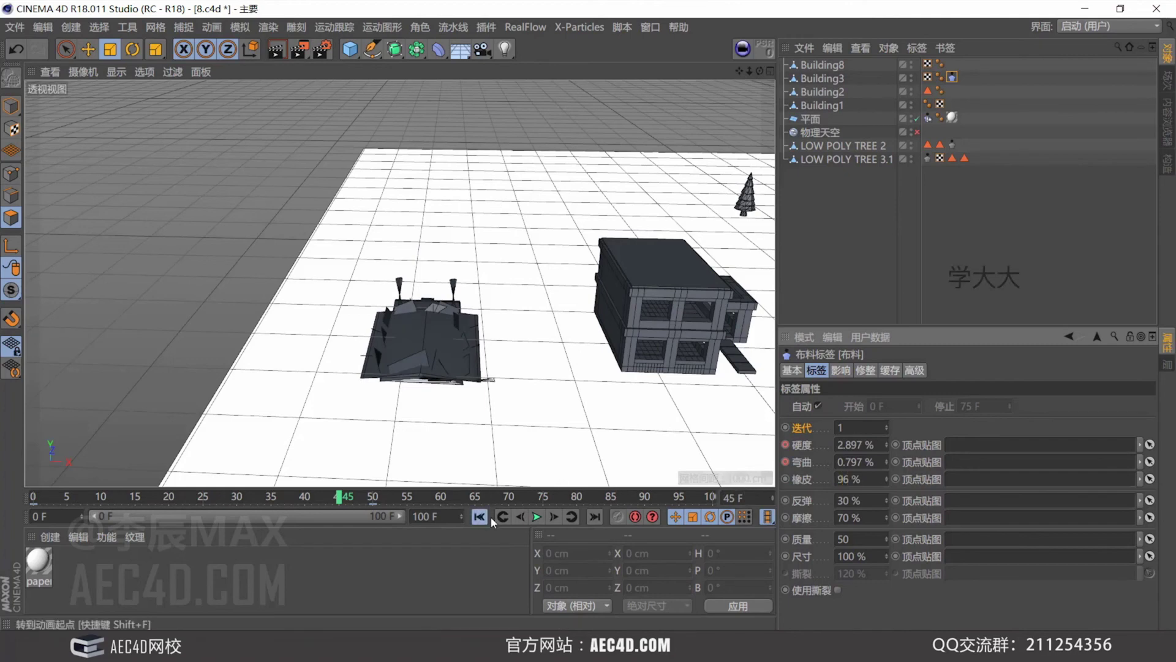
{"action": "left_click", "coordinate": [485, 517]}
{"action": "left_click", "coordinate": [537, 516]}
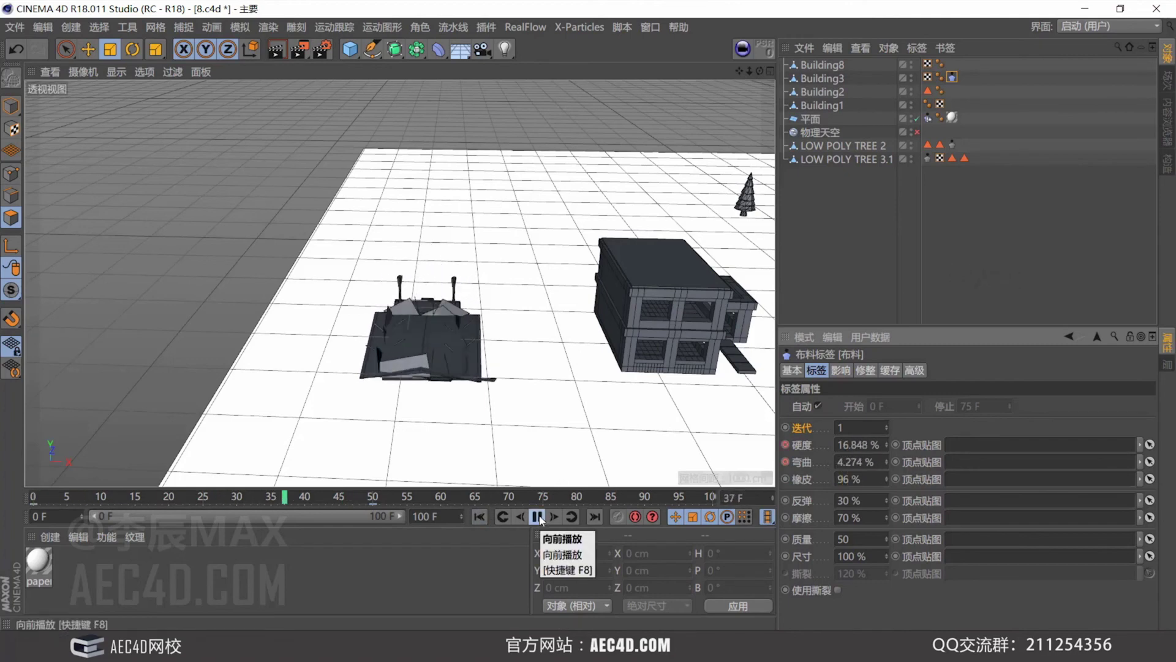
{"action": "left_click", "coordinate": [479, 517]}
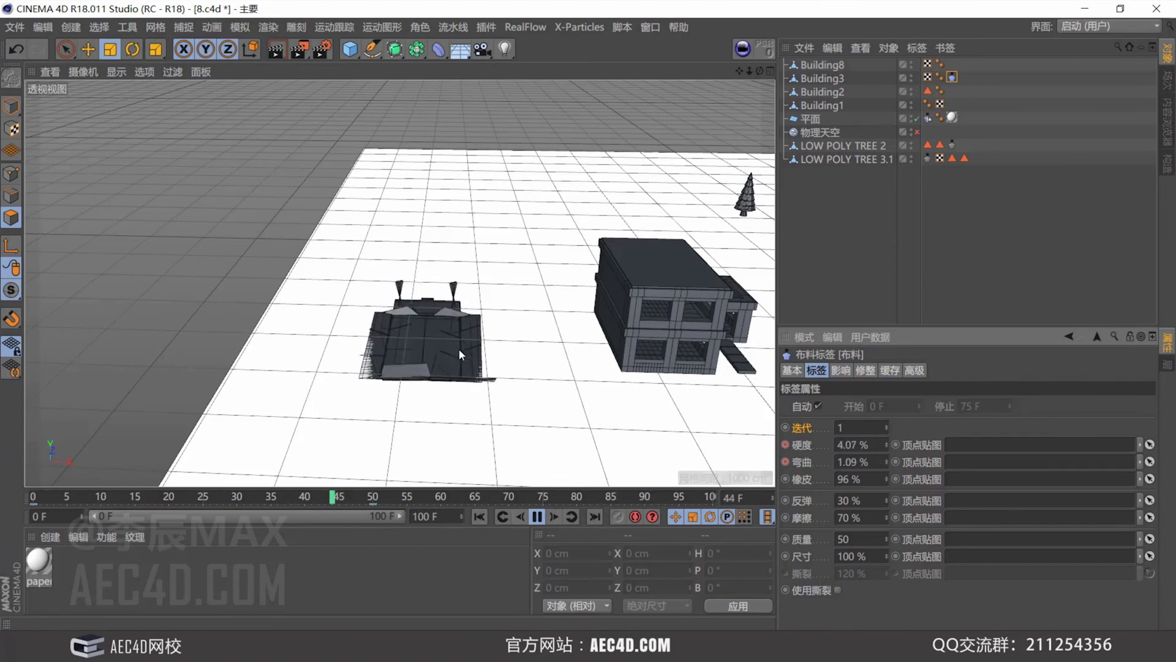
{"action": "left_click", "coordinate": [480, 517]}
{"action": "left_click", "coordinate": [537, 517]}
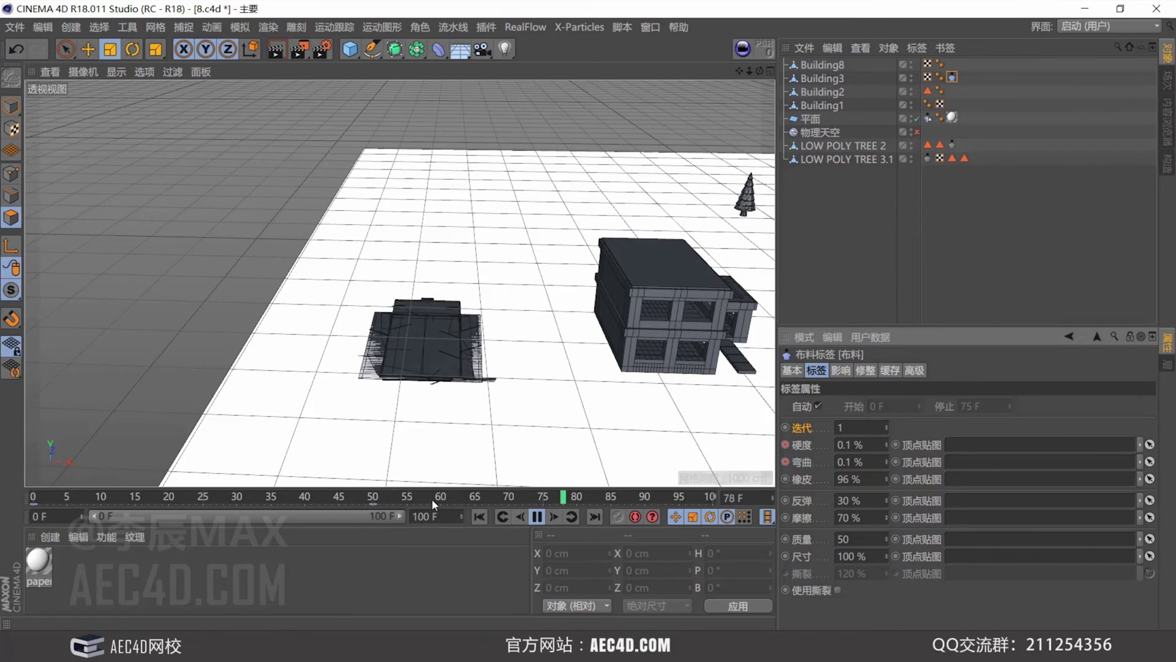
{"action": "left_click", "coordinate": [537, 516]}
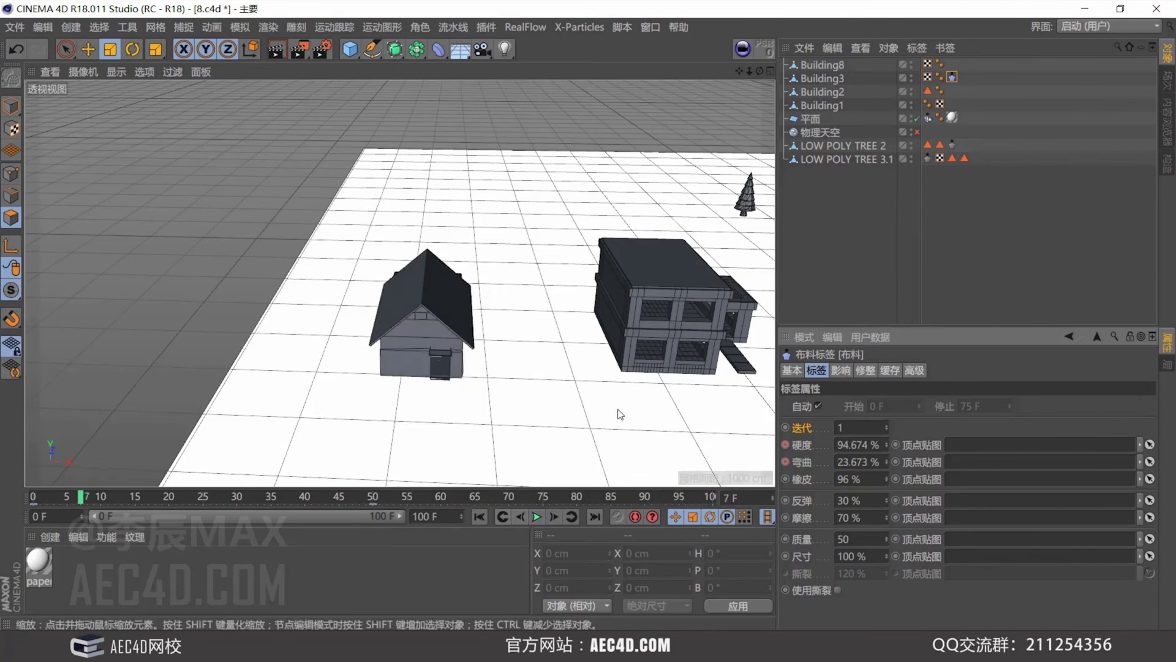
Move the Cloth tag from Building3 to Building8 and select Building8.
{"action": "scroll", "coordinate": [547, 284], "scroll_direction": "down", "scroll_amount": 10}
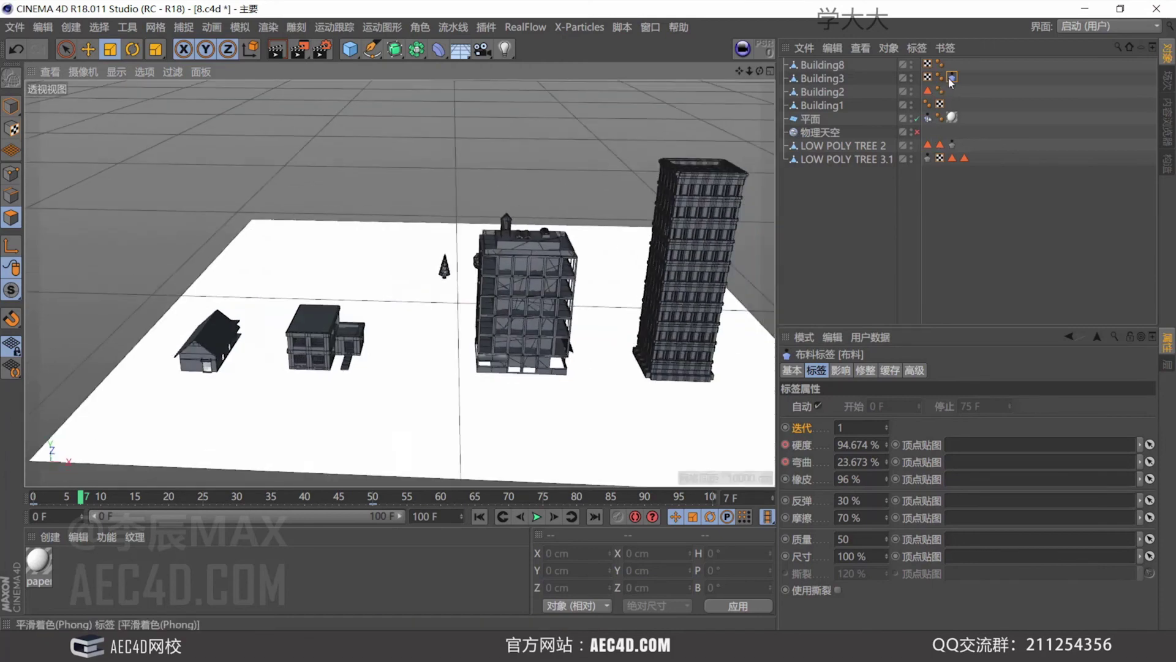
{"action": "left_click", "coordinate": [840, 370]}
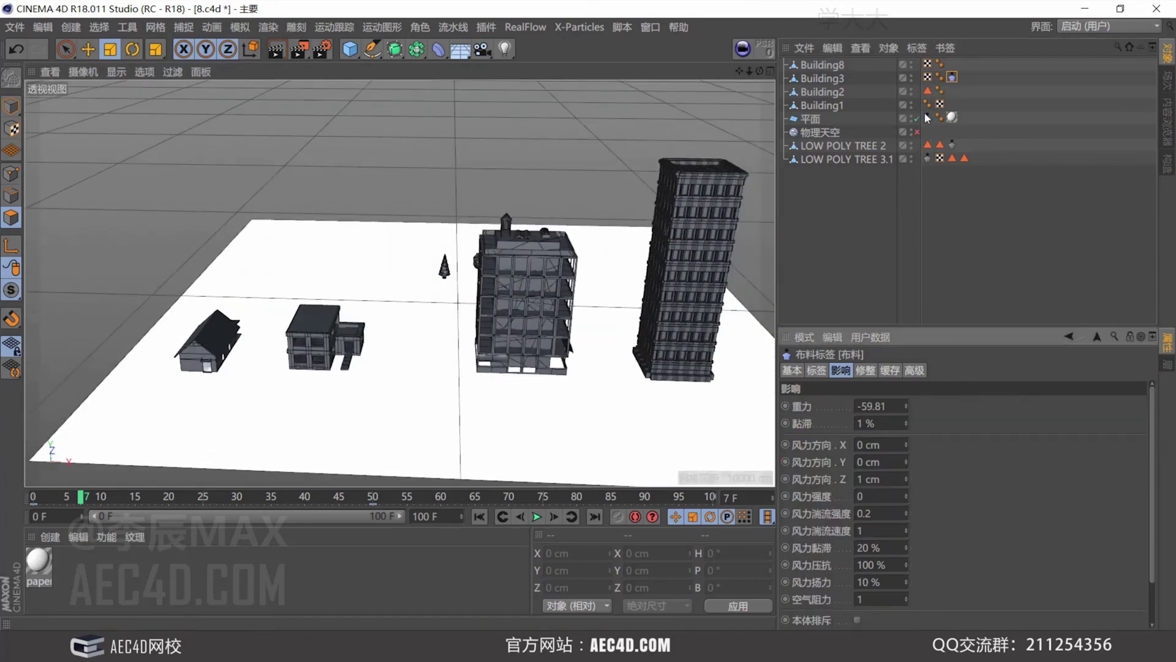
{"action": "left_click_drag", "start_coordinate": [952, 79], "coordinate": [951, 63]}
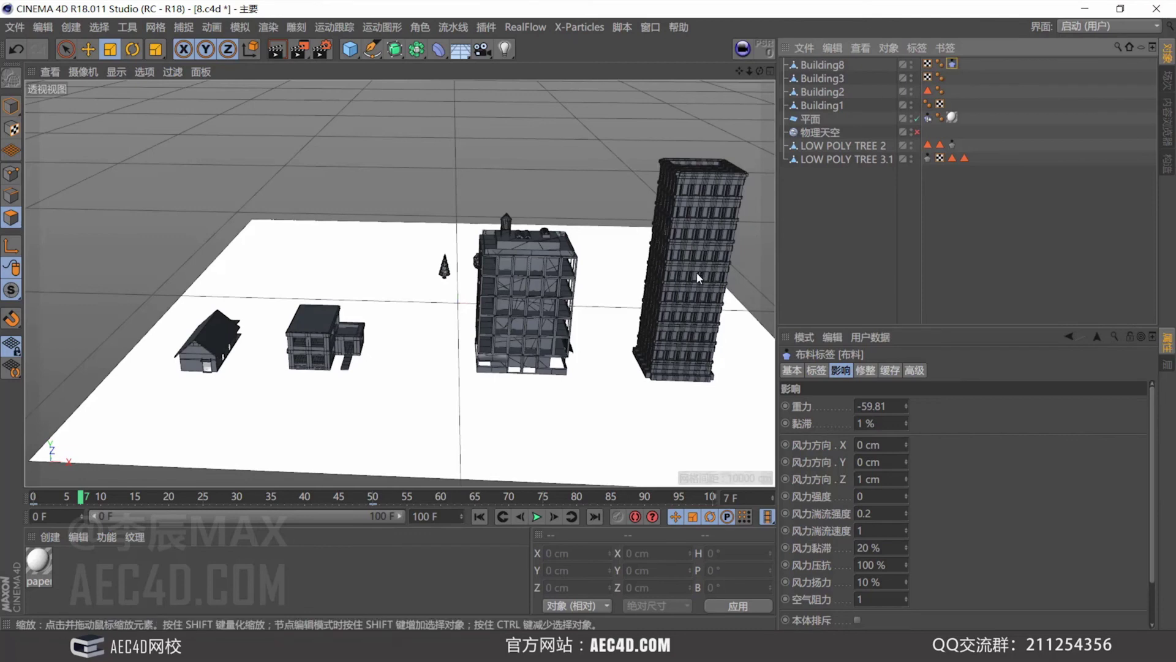
{"action": "middle_click_drag", "start_coordinate": [697, 272], "coordinate": [517, 318], "text": "alt"}
{"action": "left_click", "coordinate": [822, 65]}
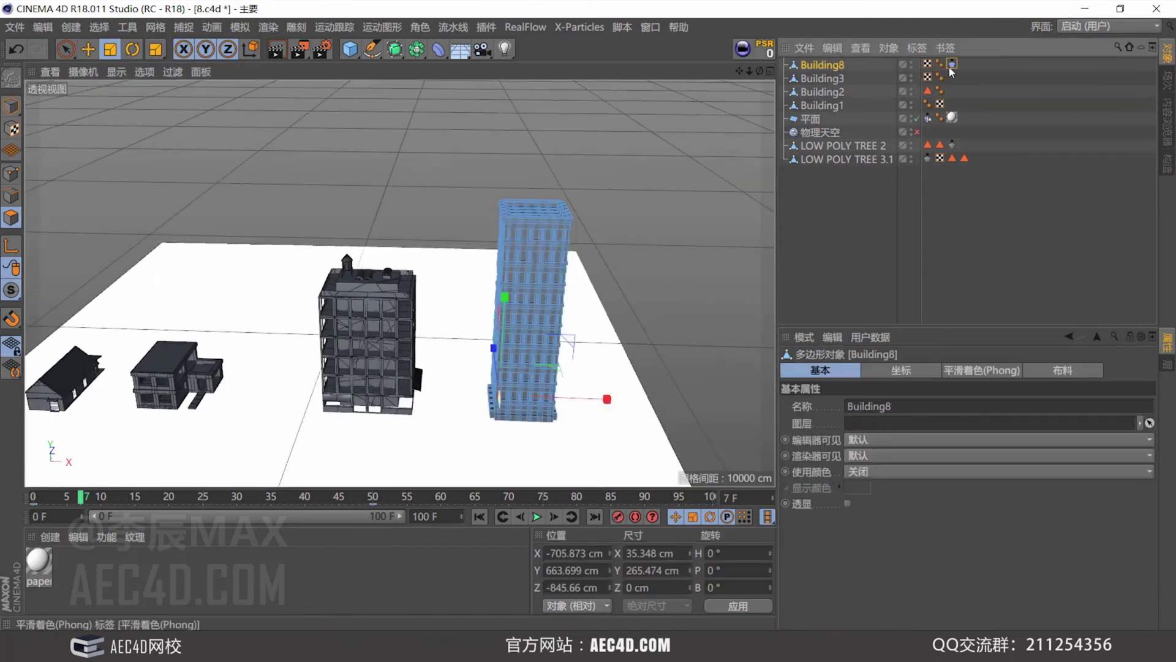
Reset the rubber (橡皮) to 0% and the mass (质量) to 150 in Building8's Cloth tag, and return to frame 0.
{"action": "left_click", "coordinate": [942, 105]}
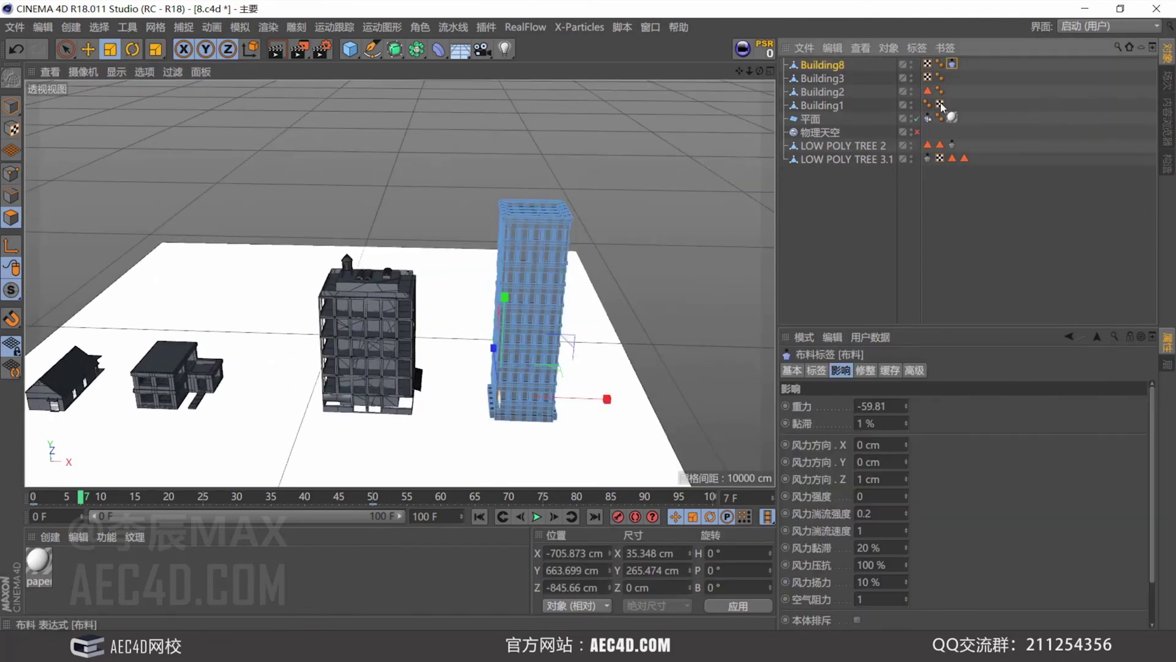
{"action": "left_click", "coordinate": [816, 370]}
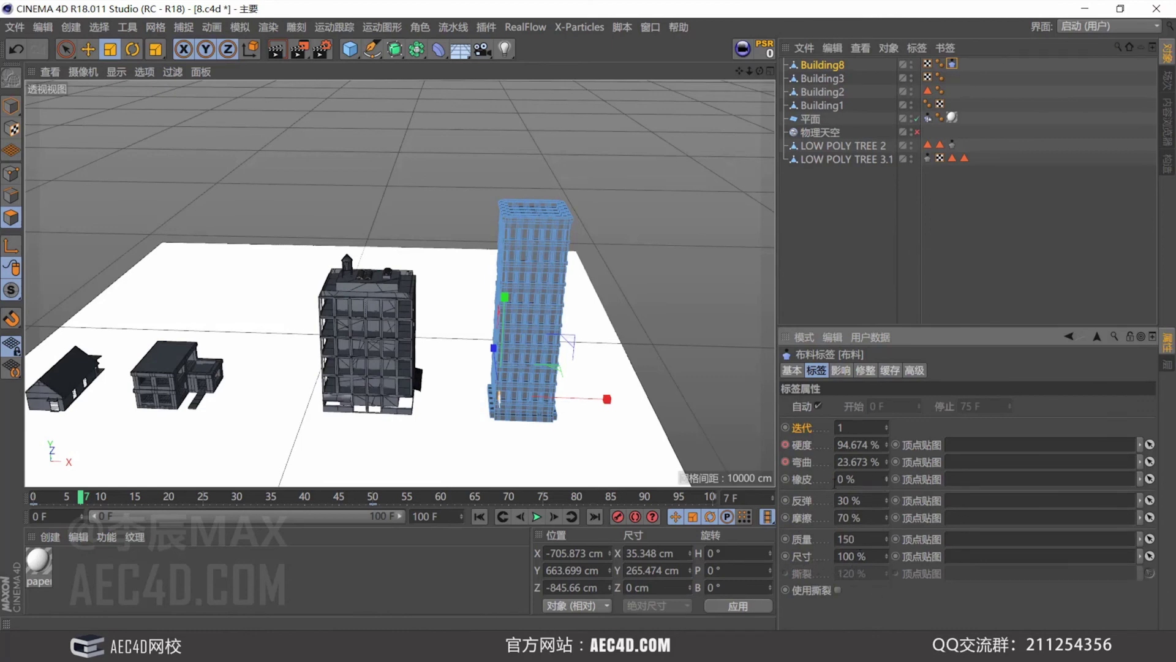
{"action": "left_click", "coordinate": [481, 516]}
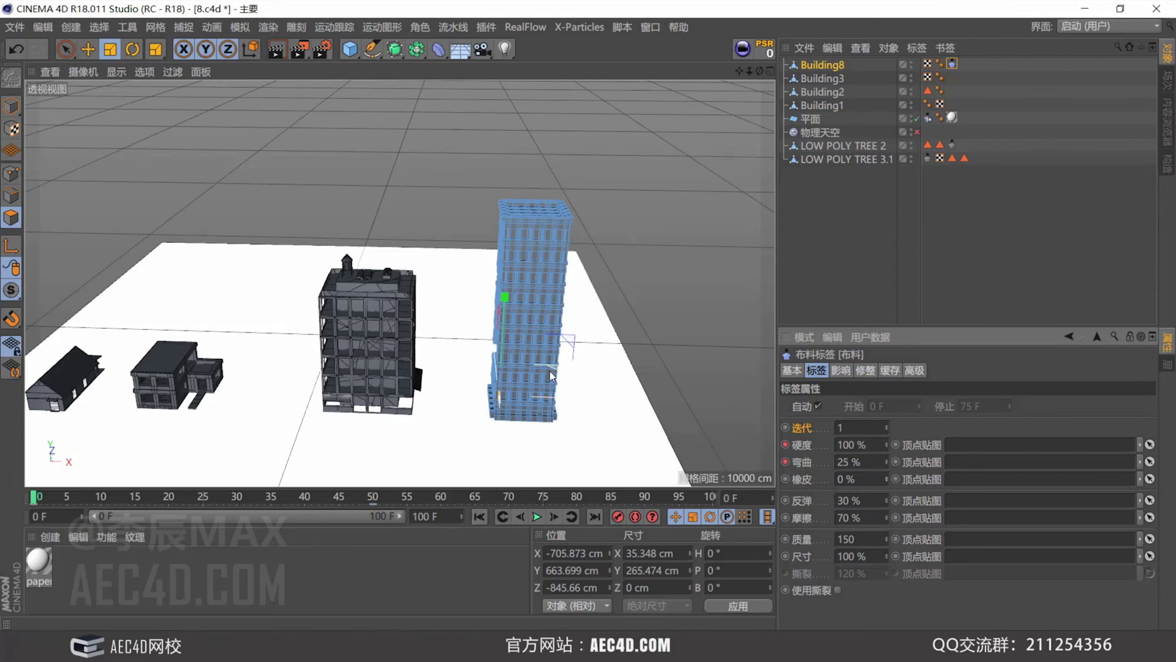
Play the cloth simulation of the tall Building8, examine its collapse from different angles, and rewind to frame 0.
{"action": "left_click_drag", "start_coordinate": [536, 364], "coordinate": [512, 330], "text": "alt"}
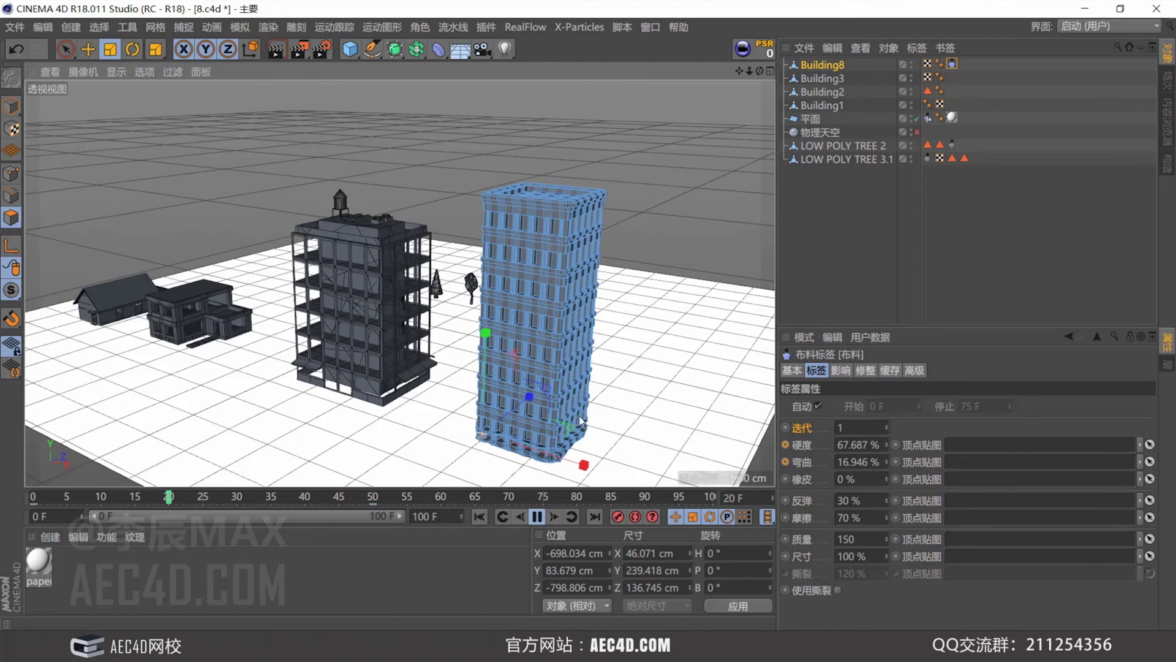
{"action": "left_click_drag", "start_coordinate": [581, 420], "coordinate": [163, 399], "text": "alt"}
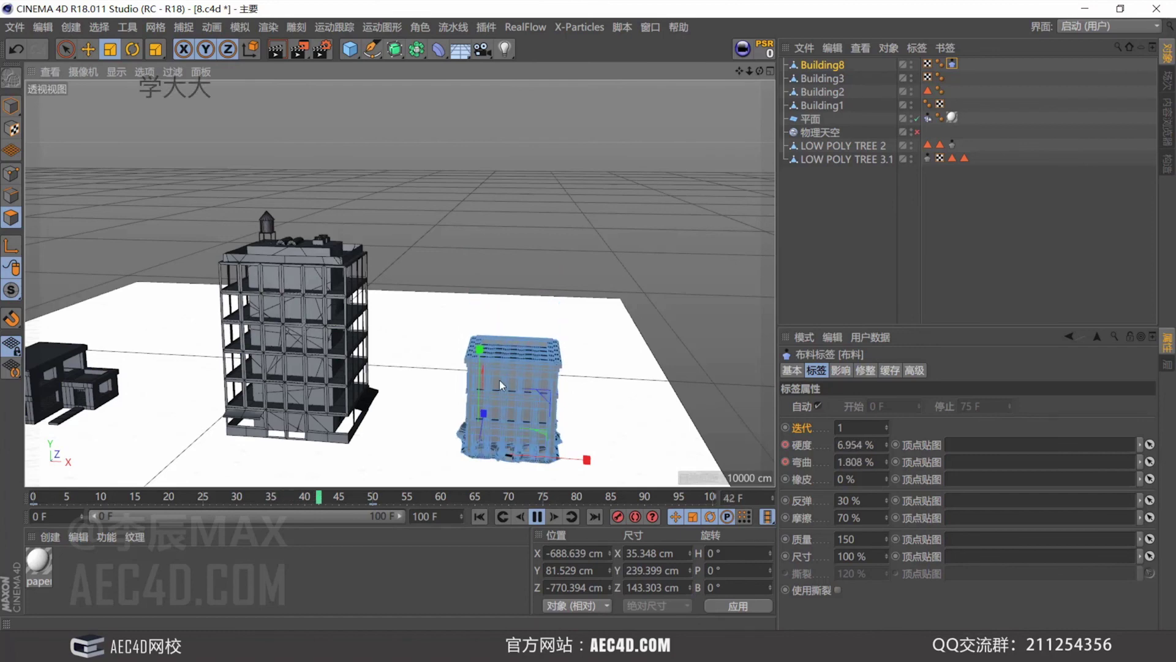
{"action": "left_click", "coordinate": [537, 517]}
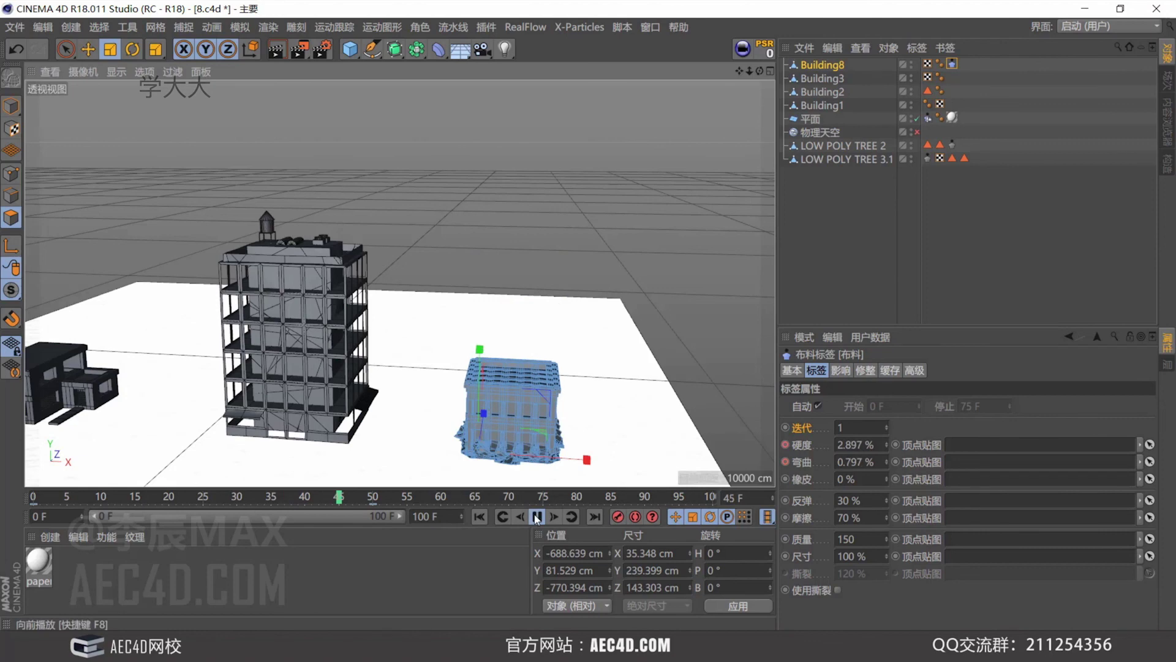
{"action": "left_click", "coordinate": [480, 516]}
Triangulate (三角化) the polygons of Building8 and deselect the object.
{"action": "left_click", "coordinate": [822, 65]}
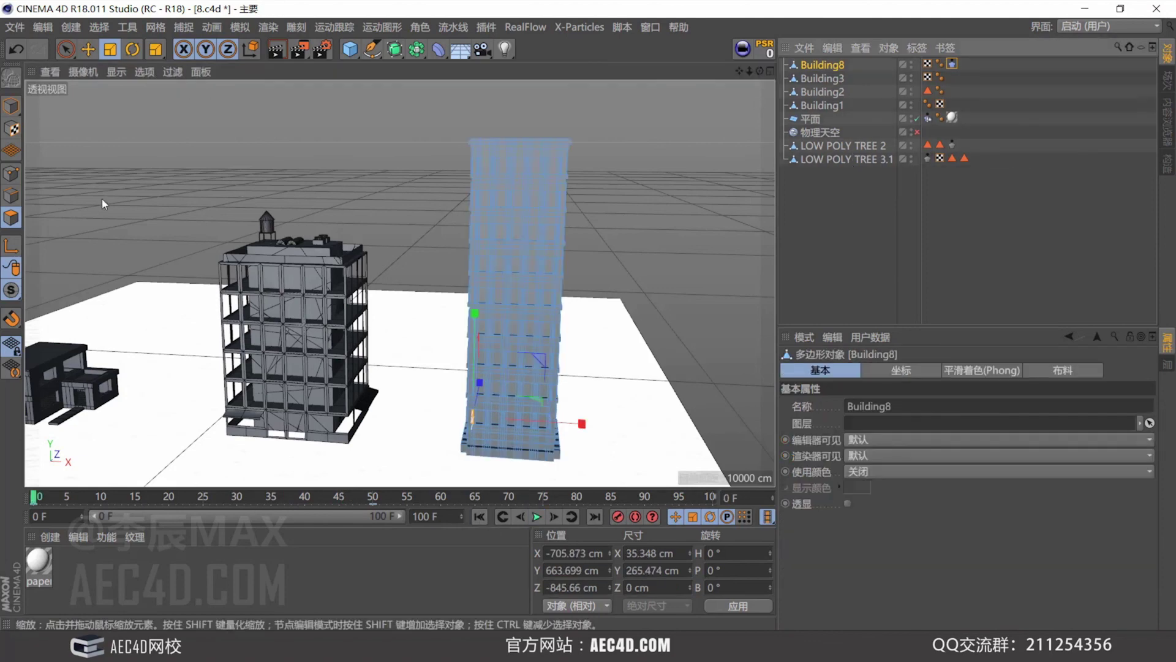
{"action": "left_click", "coordinate": [12, 217]}
{"action": "right_click", "coordinate": [666, 179]}
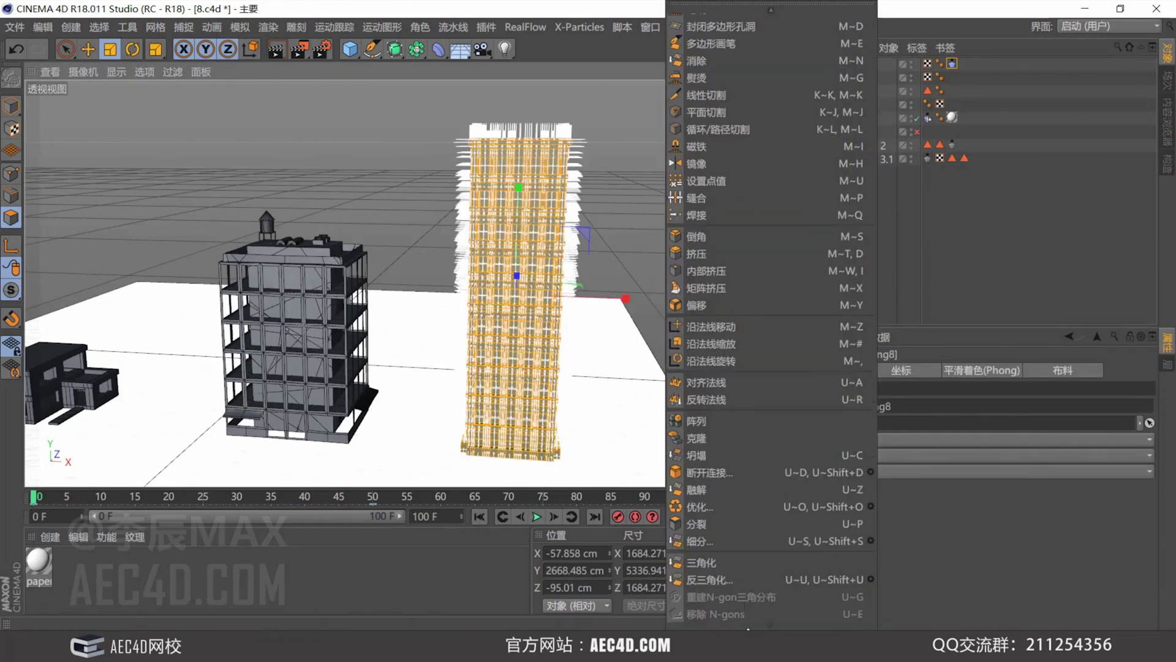
{"action": "left_click", "coordinate": [711, 579]}
{"action": "left_click", "coordinate": [819, 278]}
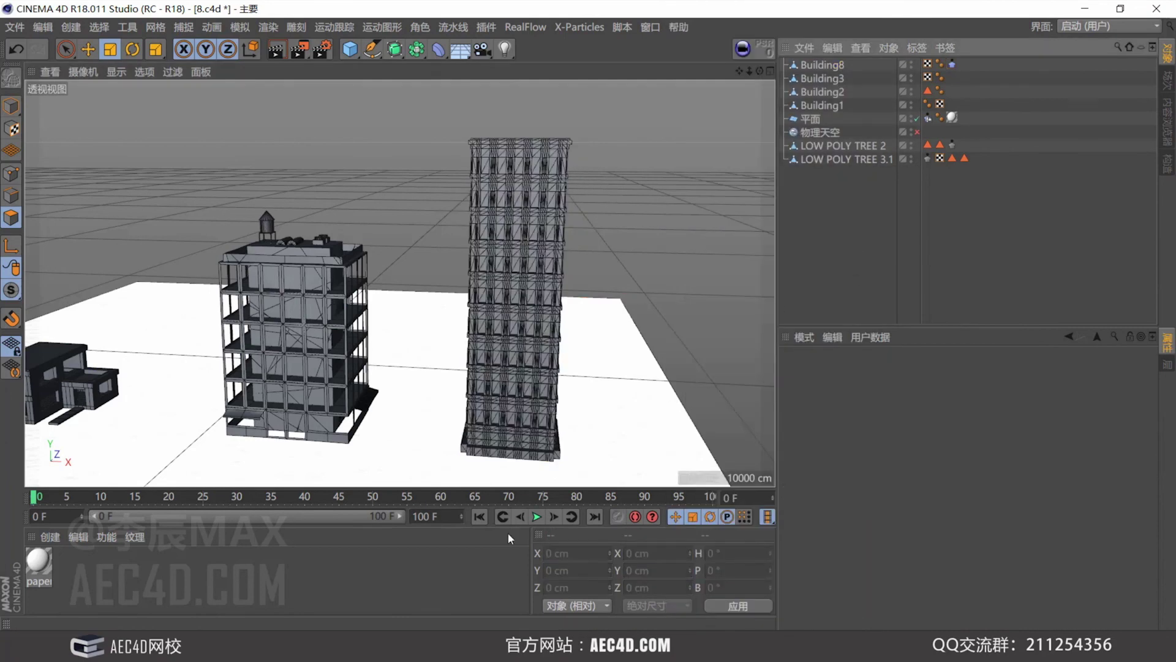
Play the simulation of the triangulated Building8, inspect how the tower deforms, and rewind to frame 0.
{"action": "left_click", "coordinate": [537, 516]}
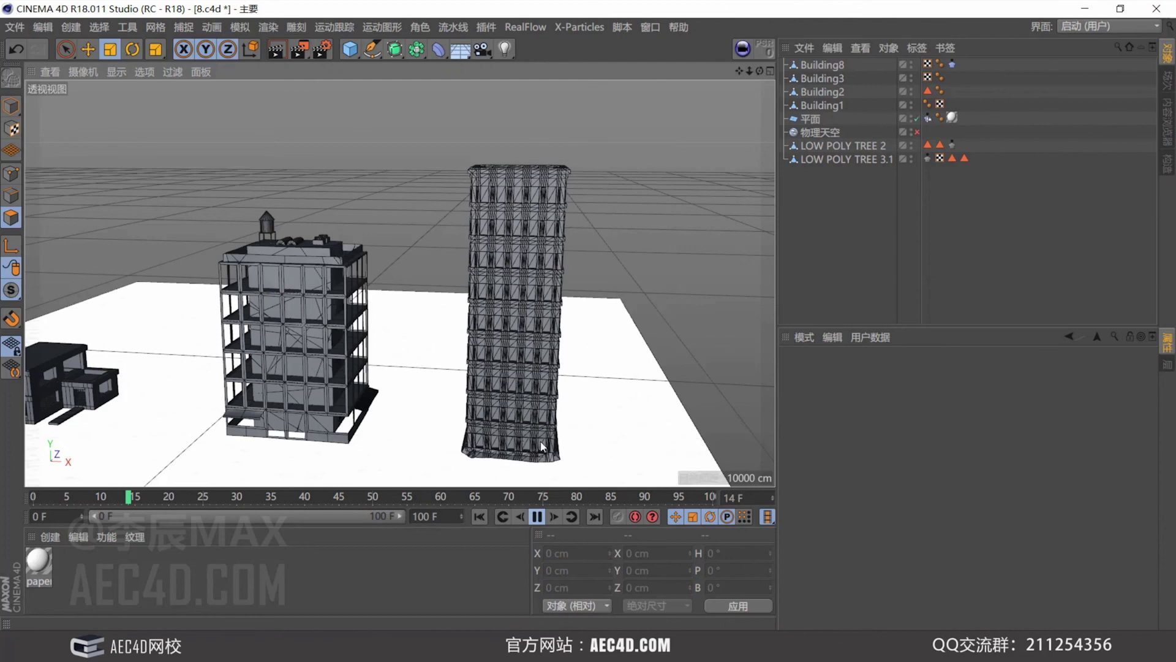
{"action": "scroll", "coordinate": [545, 445], "scroll_direction": "up", "scroll_amount": 3}
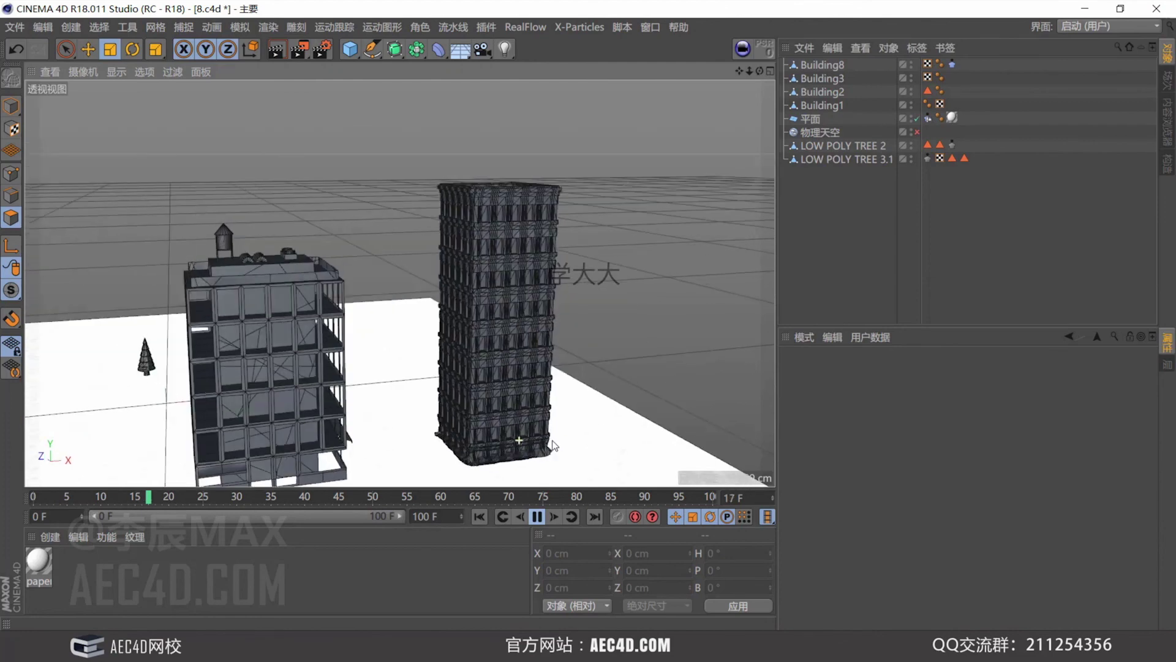
{"action": "key", "text": "shift+f"}
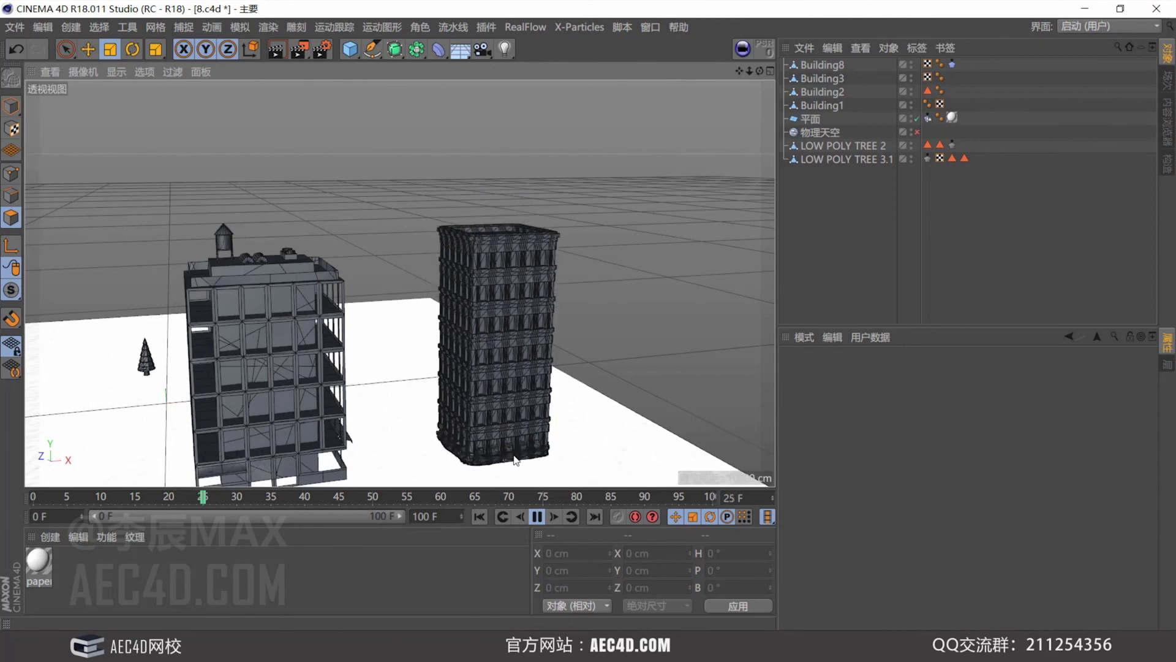
{"action": "left_click", "coordinate": [536, 516]}
{"action": "left_click", "coordinate": [480, 516]}
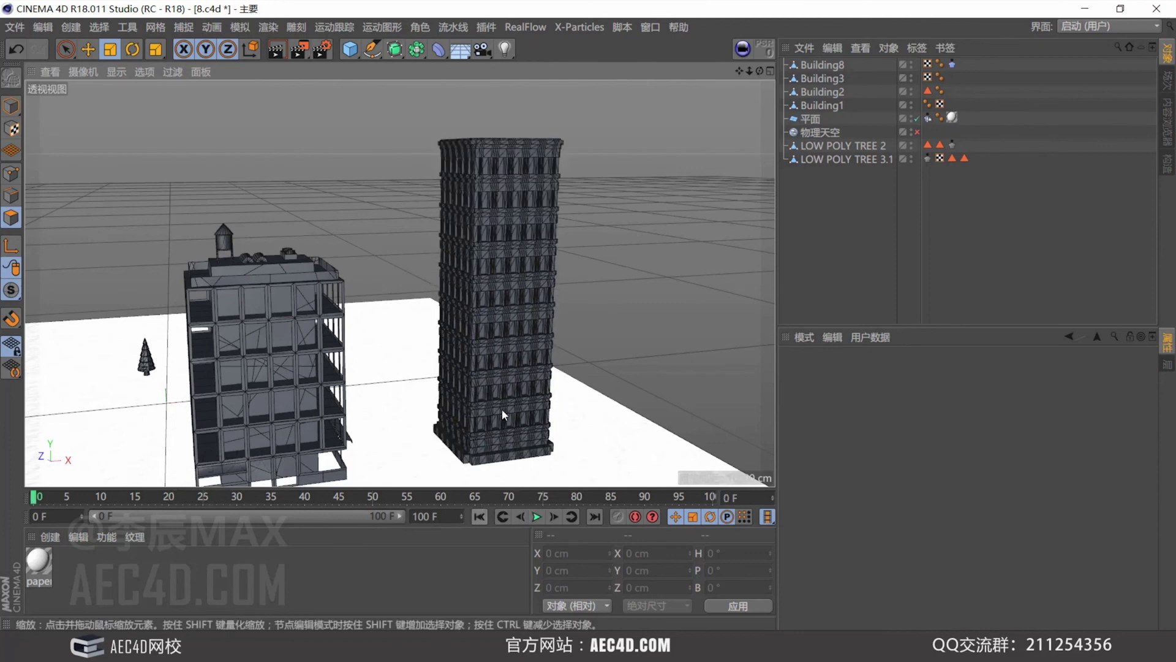
Switch to PotPlayer, examine the city buildings in final.mp4 around 00:00:16, and return to the Cinema 4D scene.
{"action": "left_click_drag", "start_coordinate": [515, 351], "coordinate": [503, 327], "text": "alt"}
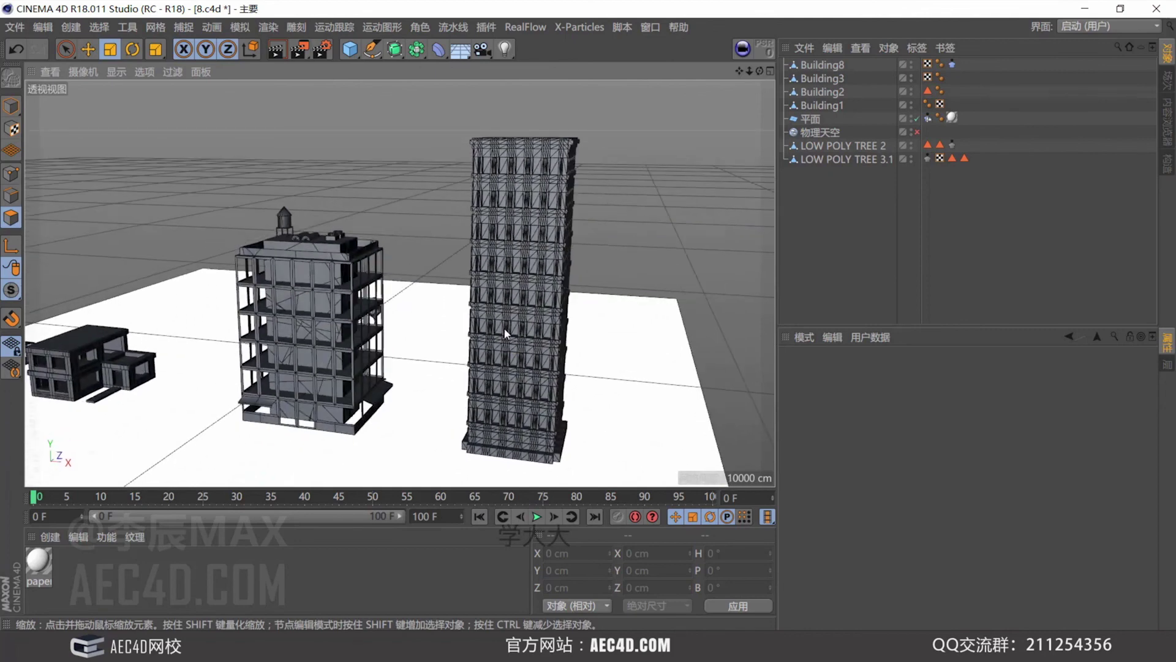
{"action": "left_click", "coordinate": [953, 63]}
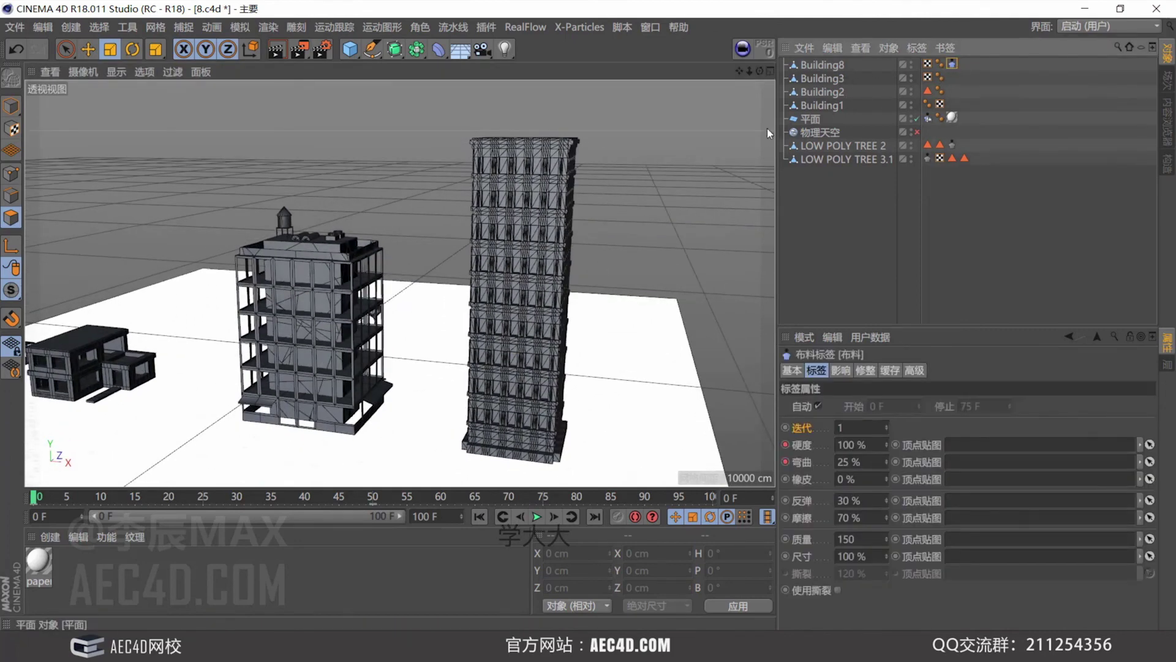
{"action": "key", "text": "alt+Tab"}
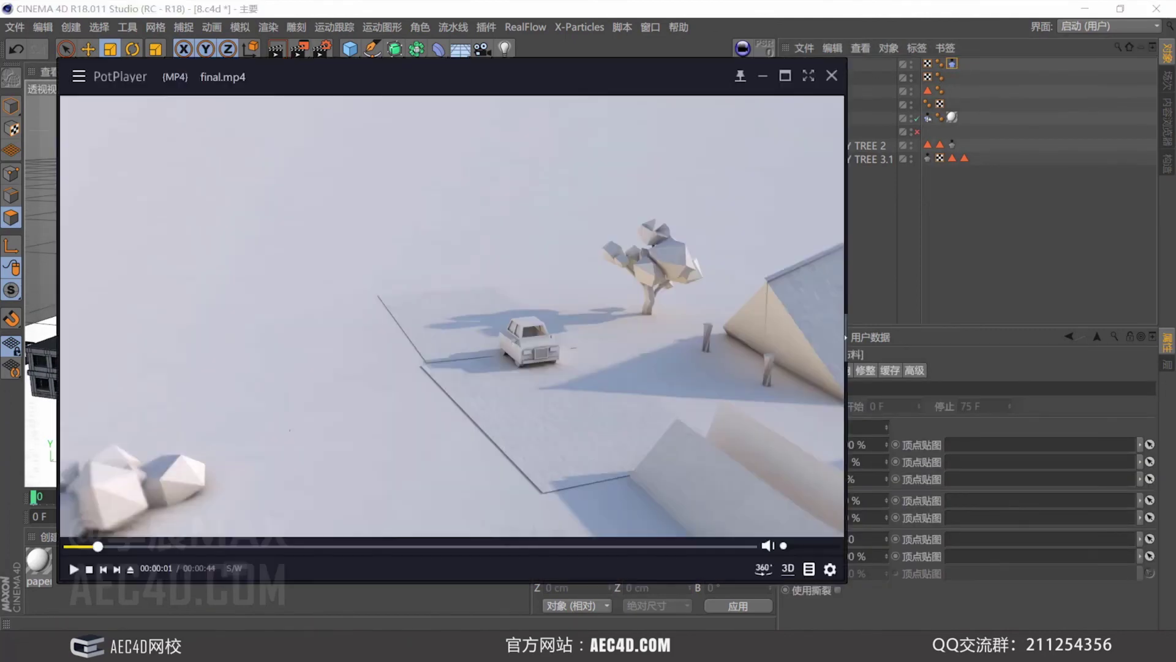
{"action": "left_click_drag", "start_coordinate": [385, 545], "coordinate": [315, 545]}
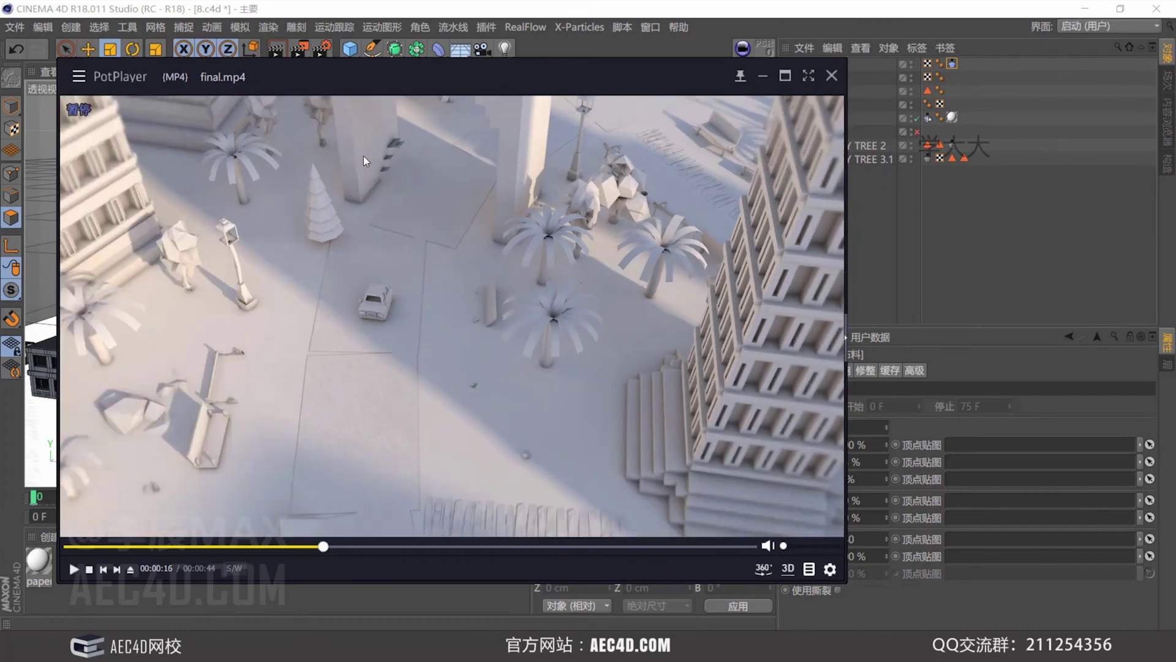
{"action": "left_click", "coordinate": [293, 546]}
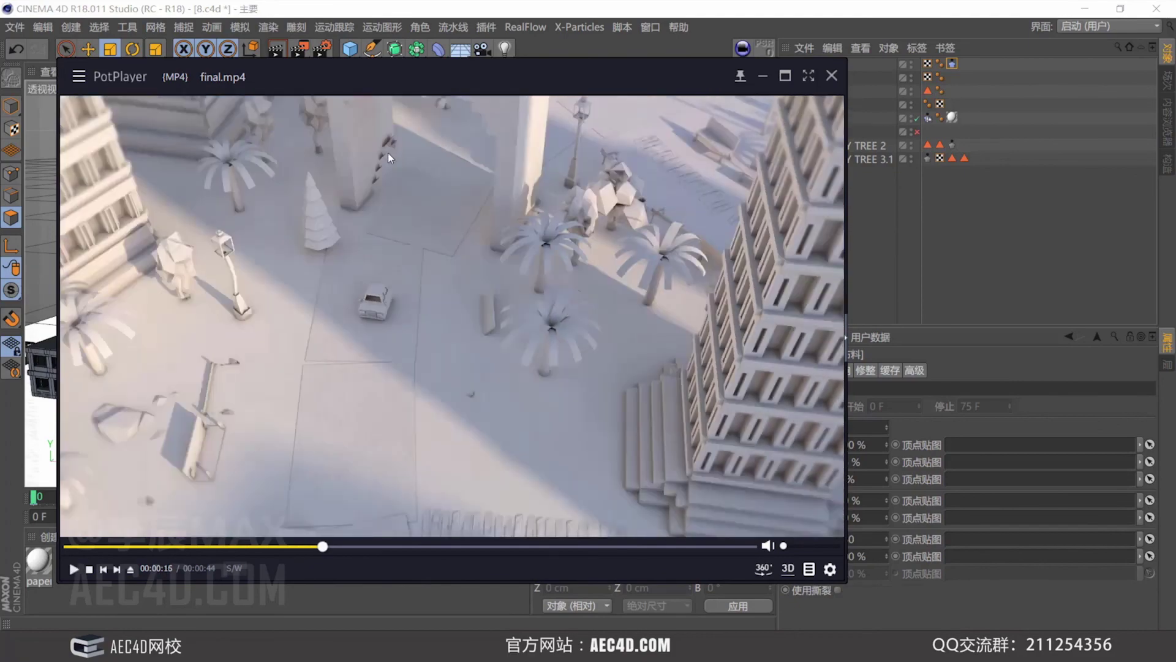
{"action": "left_click", "coordinate": [761, 79]}
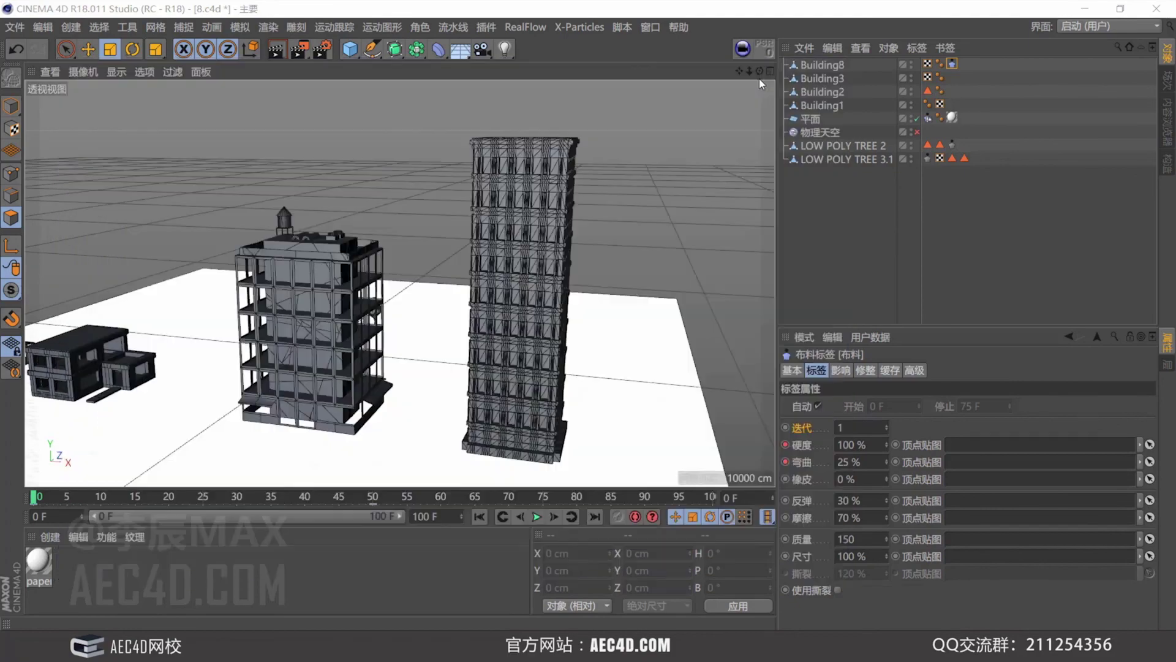